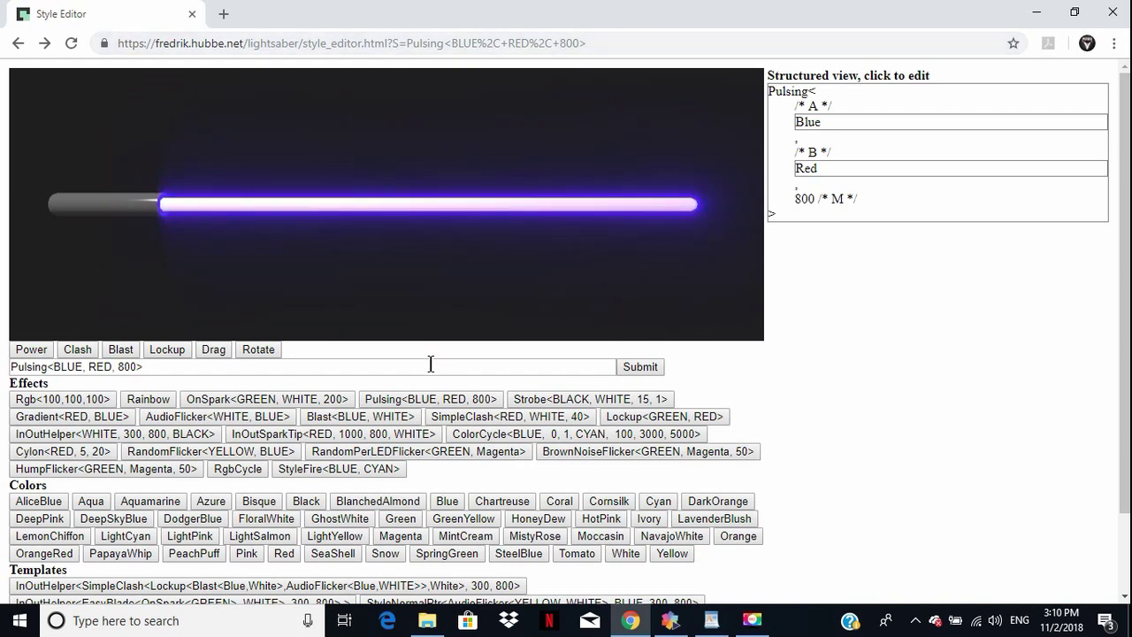
Select and delete the Pulsing<BLUE, RED, 800> text in the style field.
drag(152, 368, 1, 372)
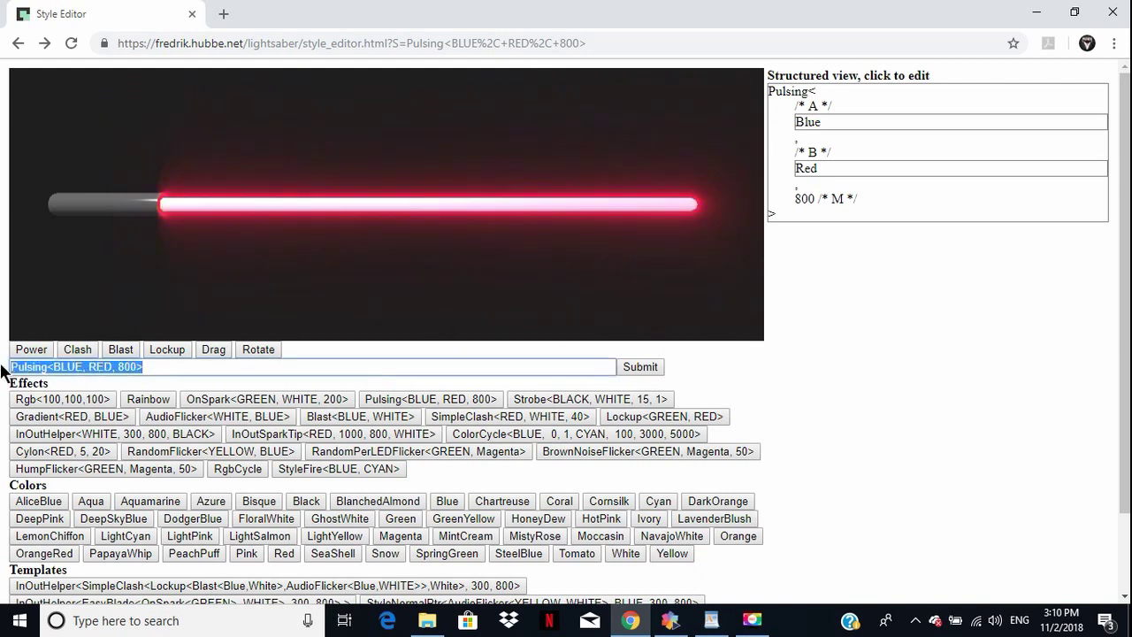
key(BackSpace)
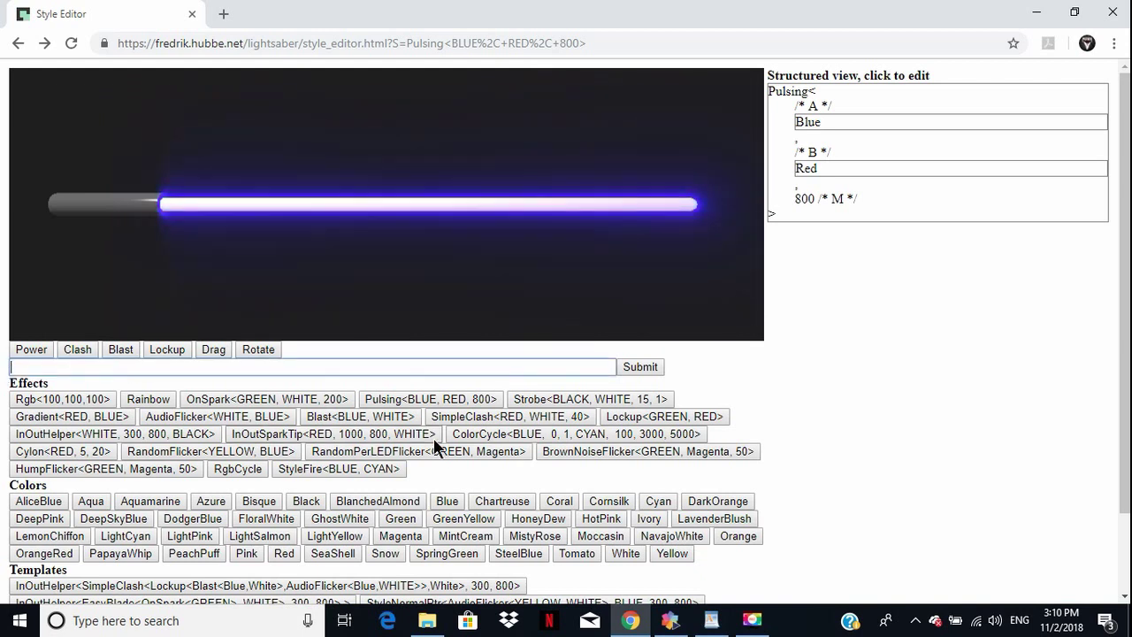
Load the InOutHelper<SimpleClash<Lockup<Blast<Blue,White>,AudioFlicker<Blue,WHITE>>,White>, 300, 800> template, trying StyleFirePtr first.
scroll(1128, 180, down, 2)
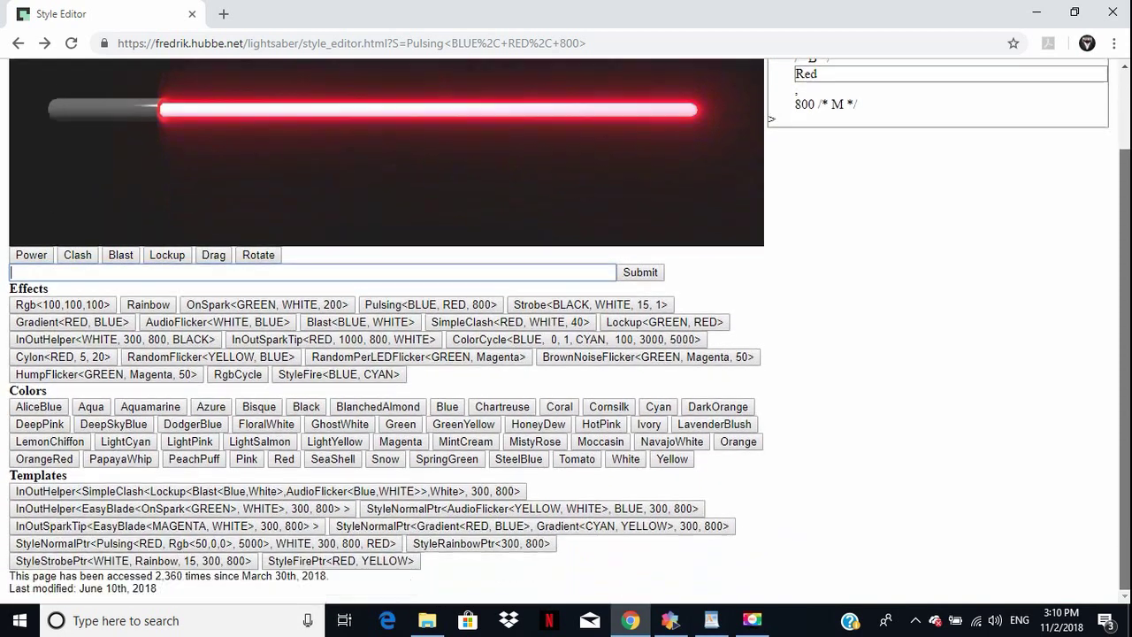
click(384, 561)
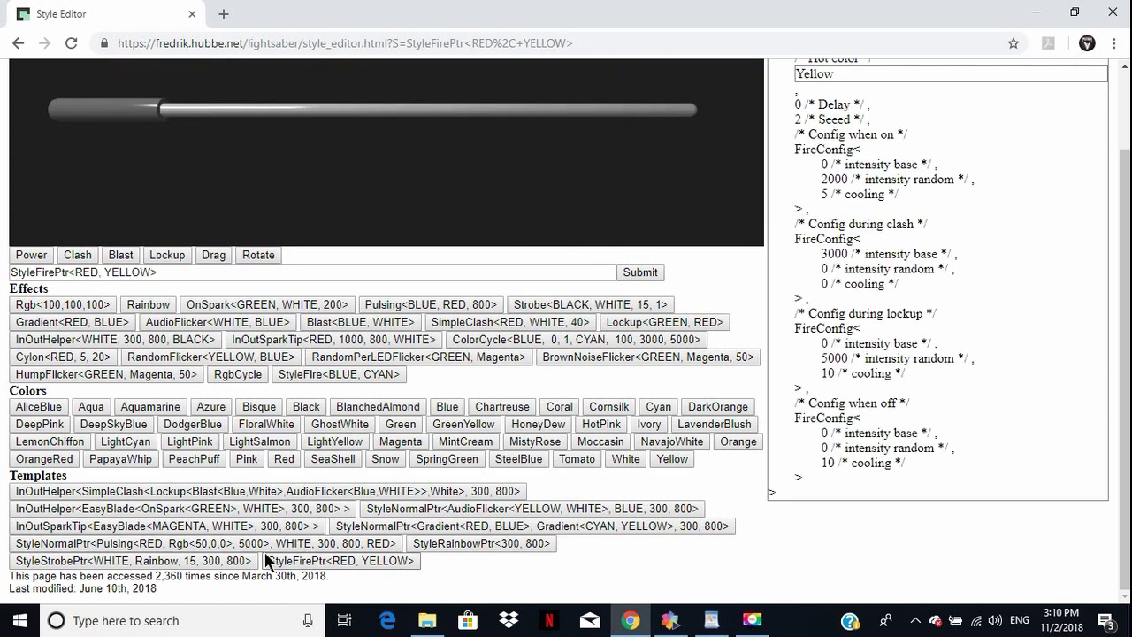
click(114, 497)
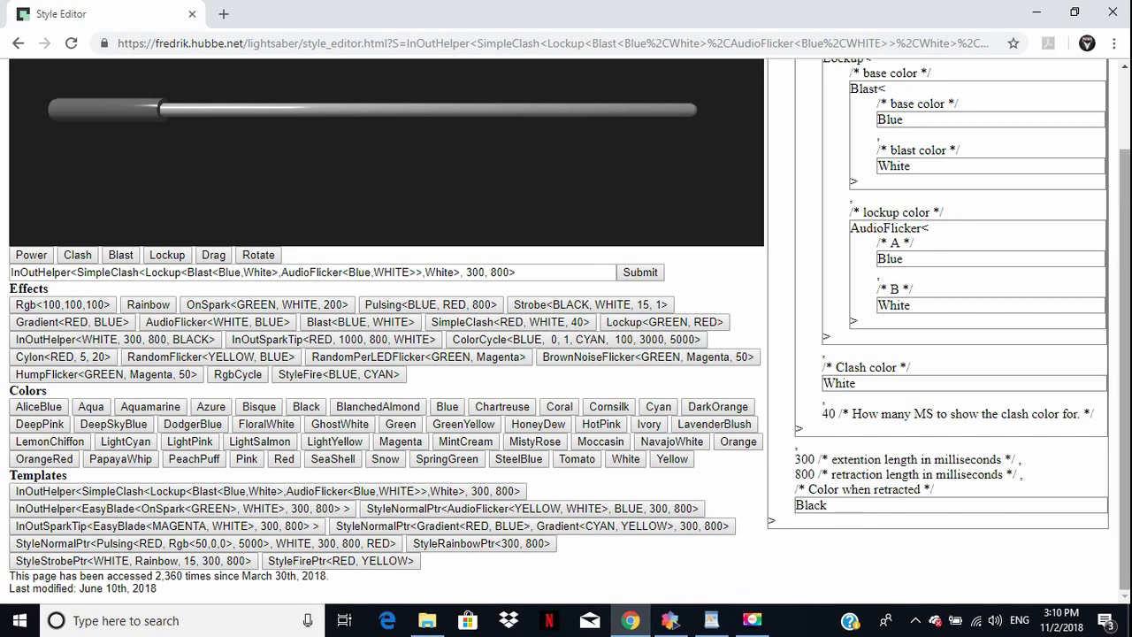
scroll(566, 336, up, 1)
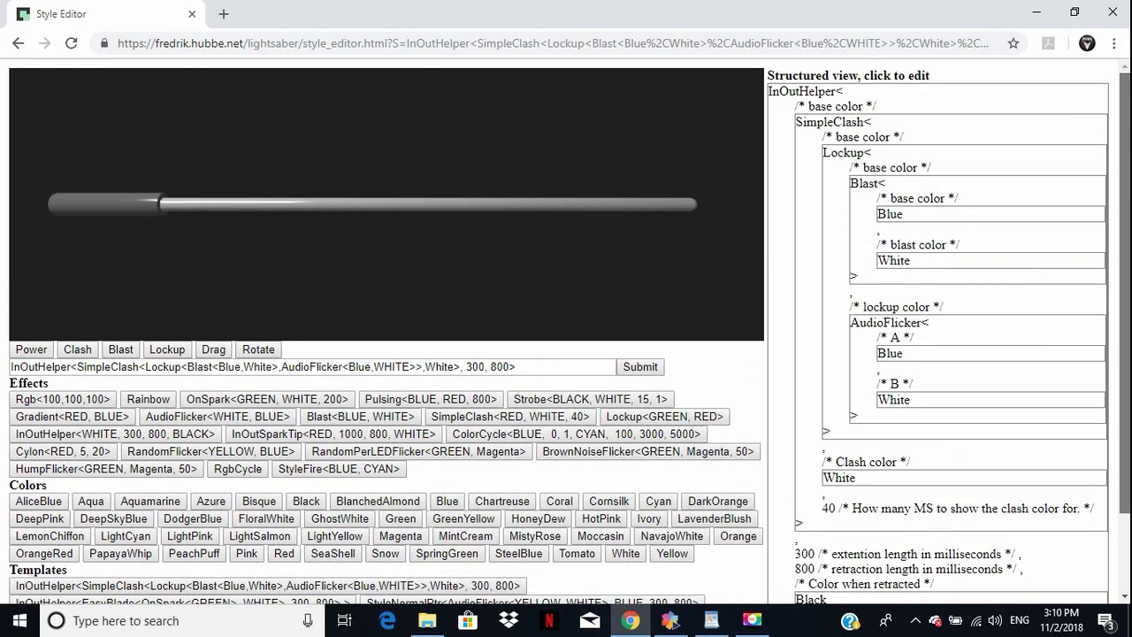
scroll(566, 336, down, 1)
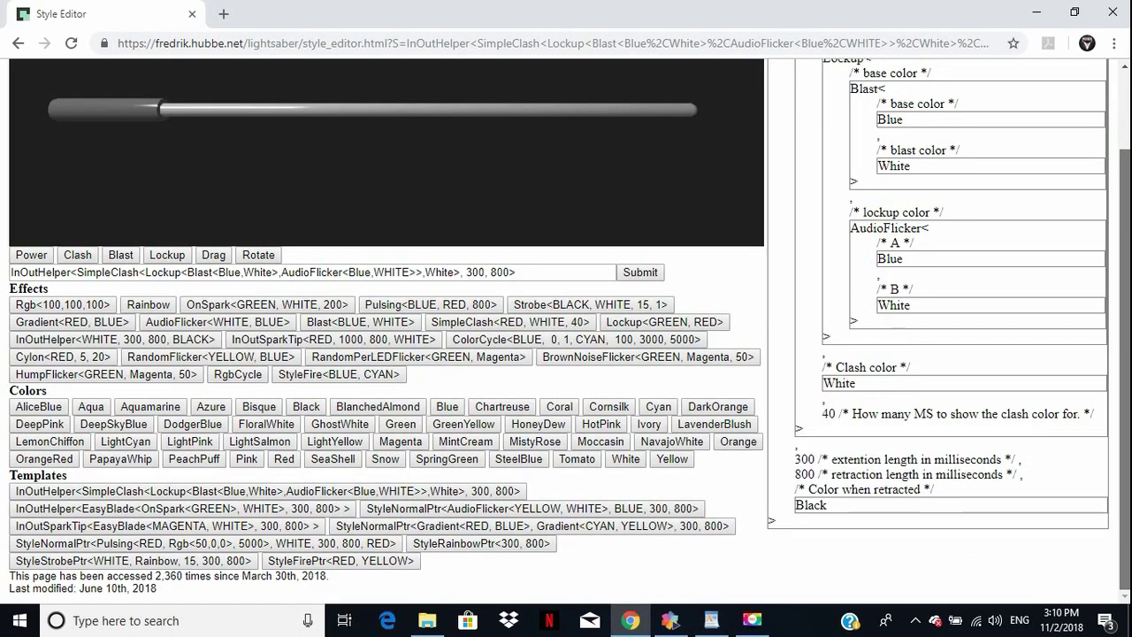
scroll(566, 336, up, 1)
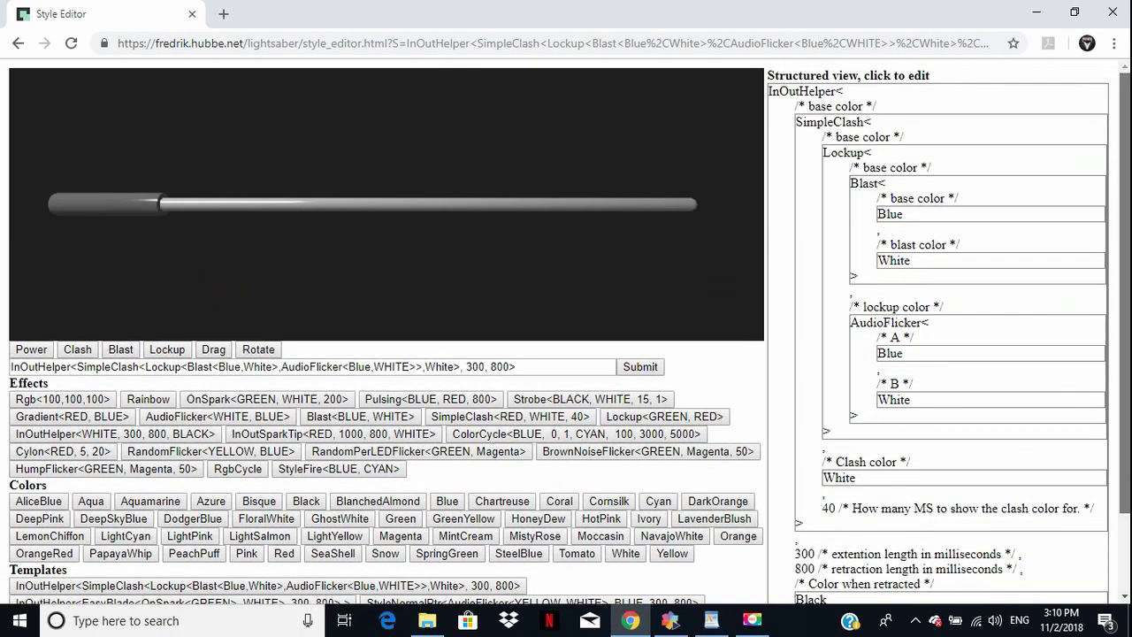
click(29, 349)
click(30, 349)
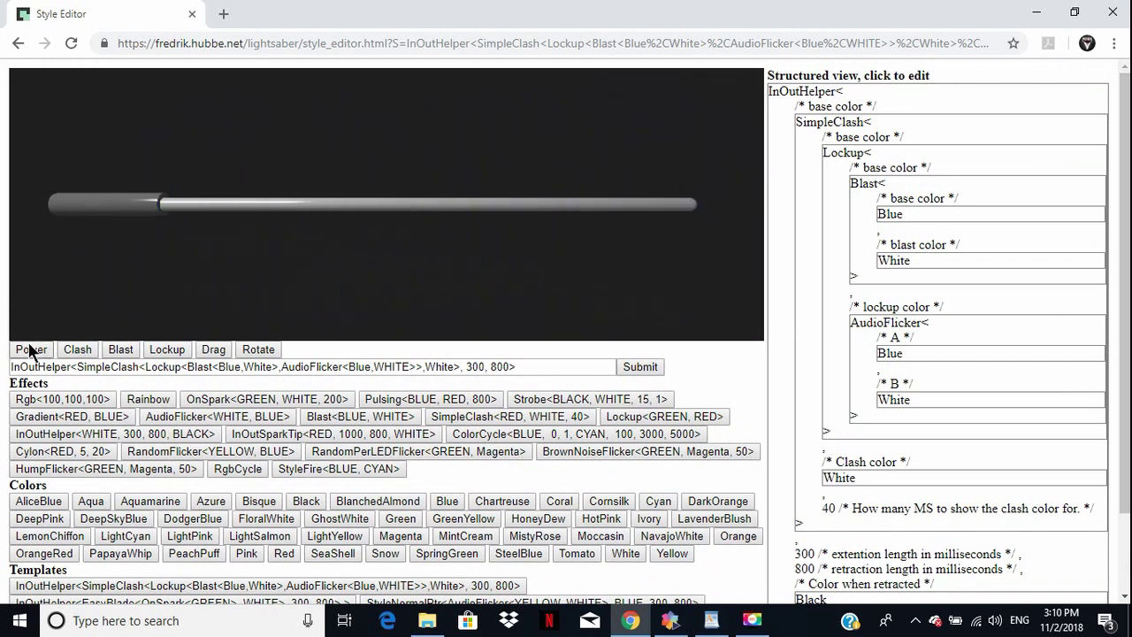
click(29, 350)
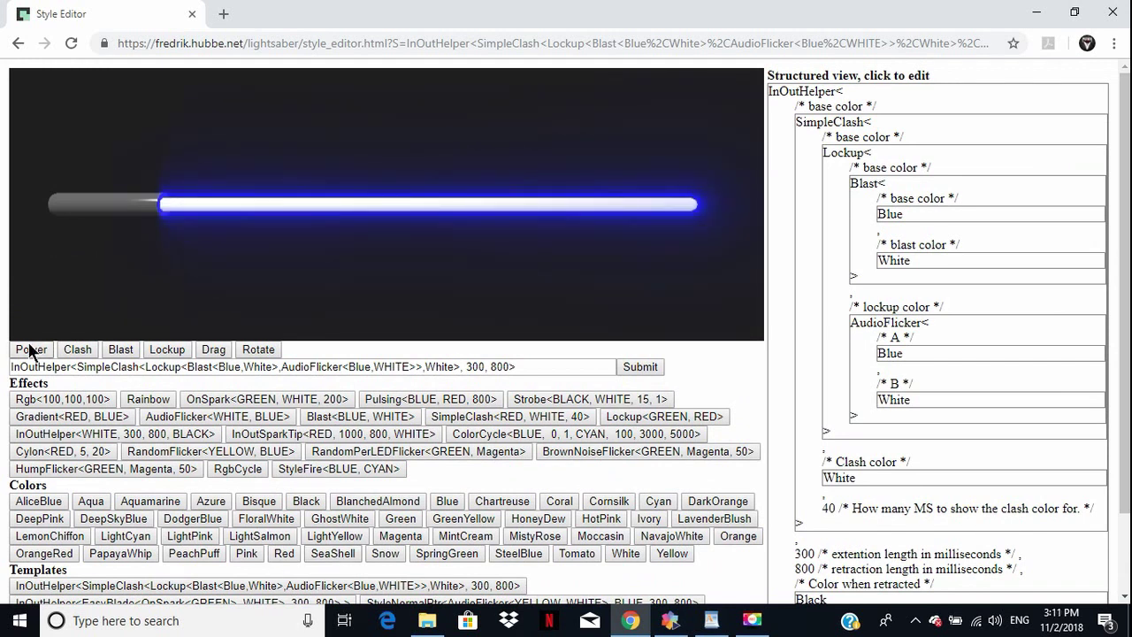
click(30, 349)
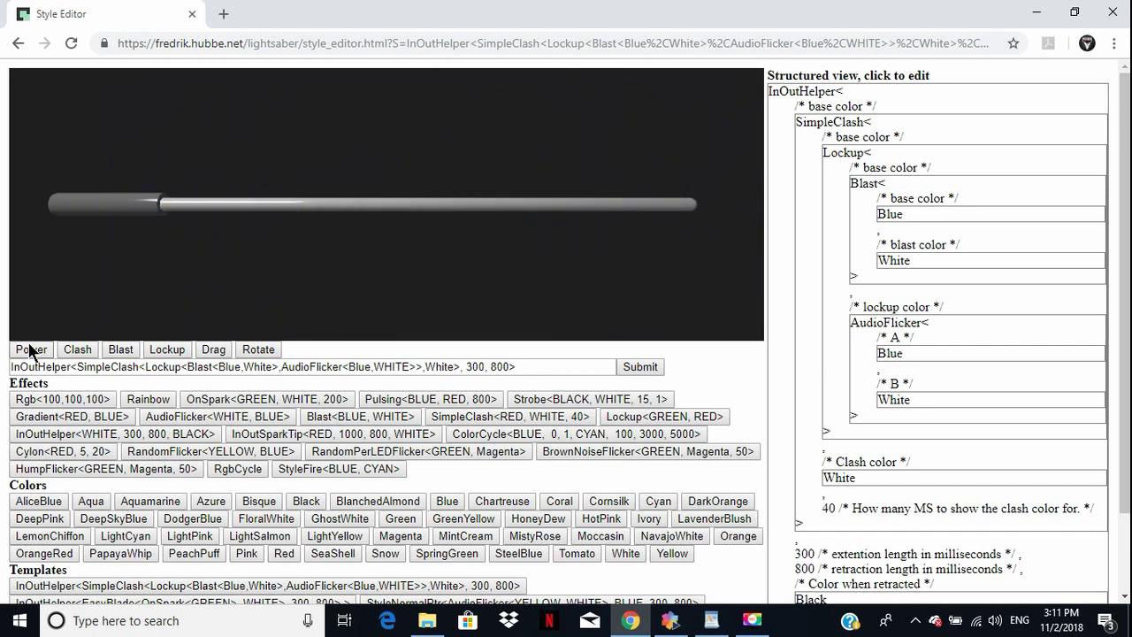
click(29, 349)
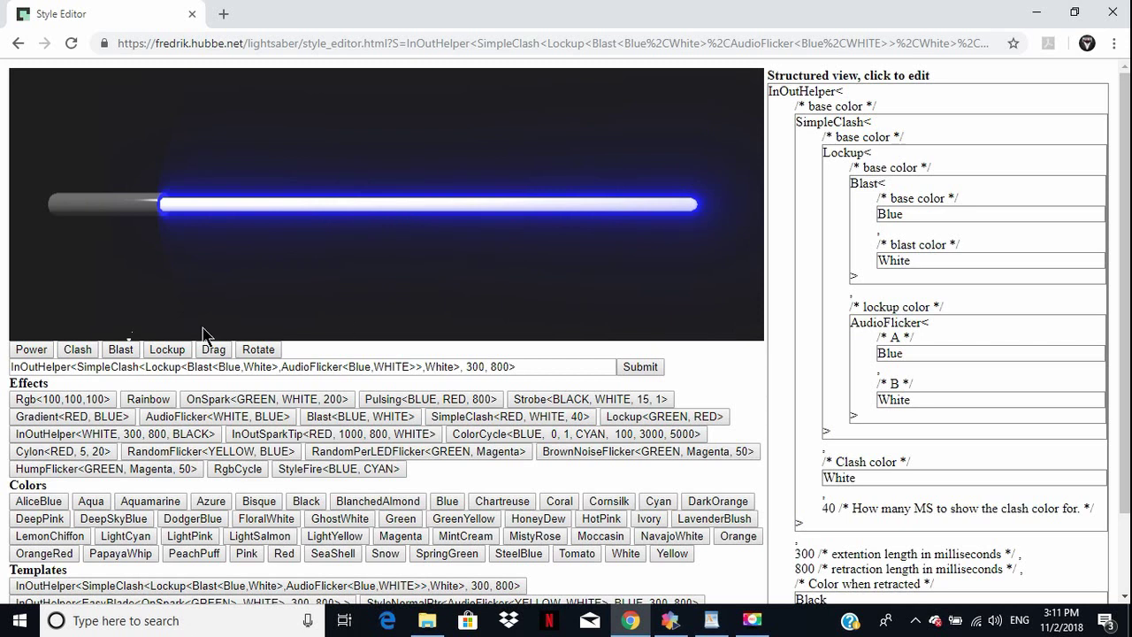
click(33, 353)
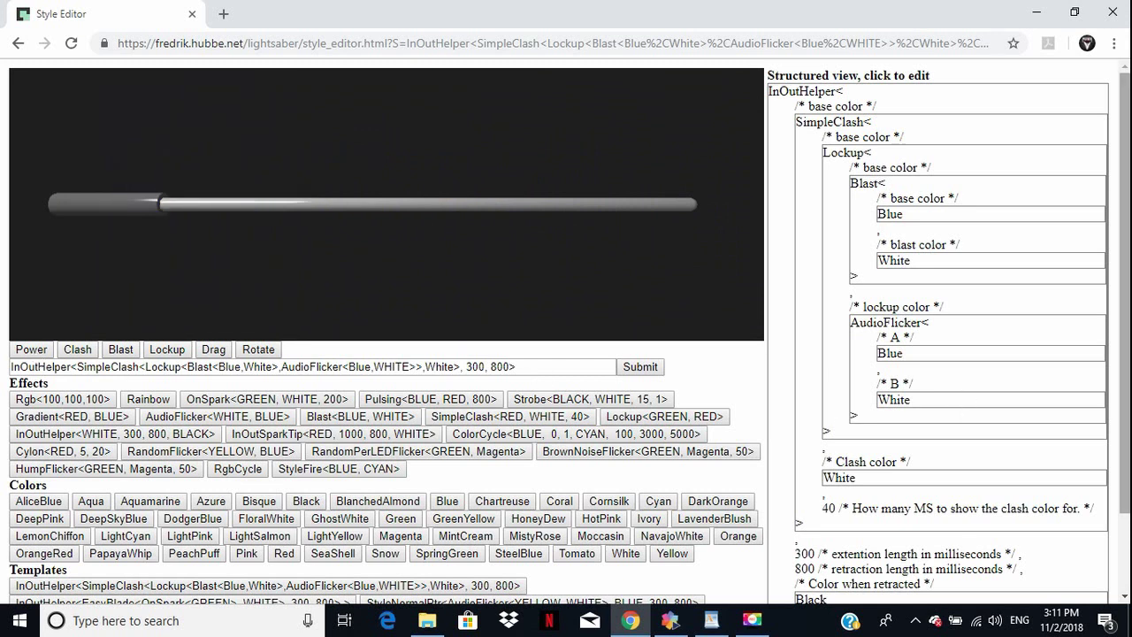
scroll(1125, 298, down, 2)
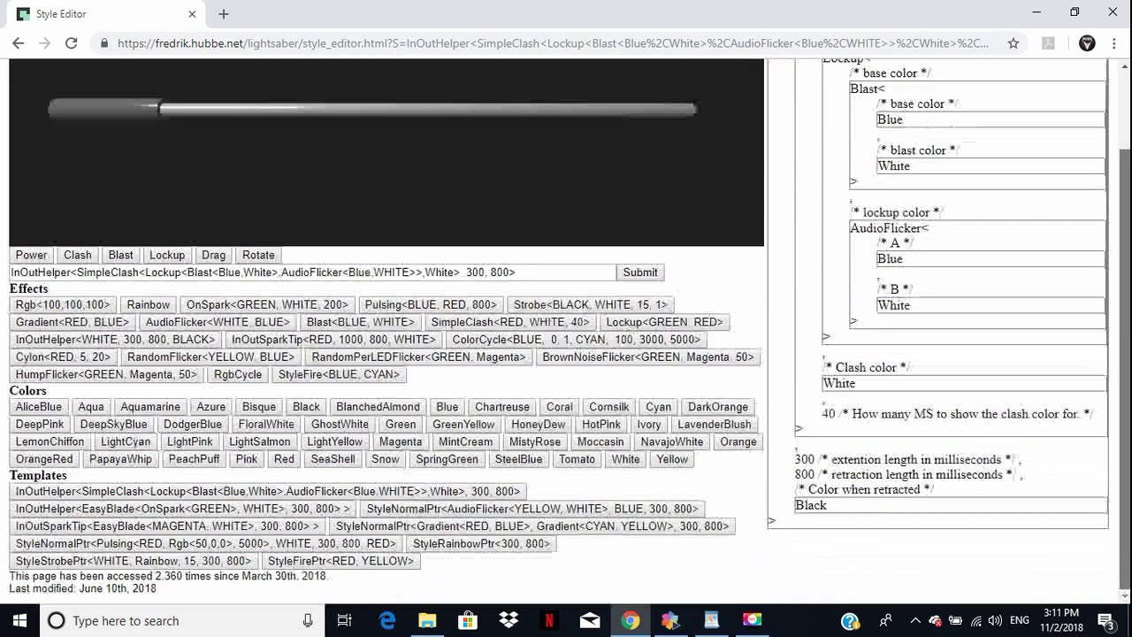
Swap the Black retracted colour for the Pulsing<BLUE, RED, 800> effect.
click(837, 501)
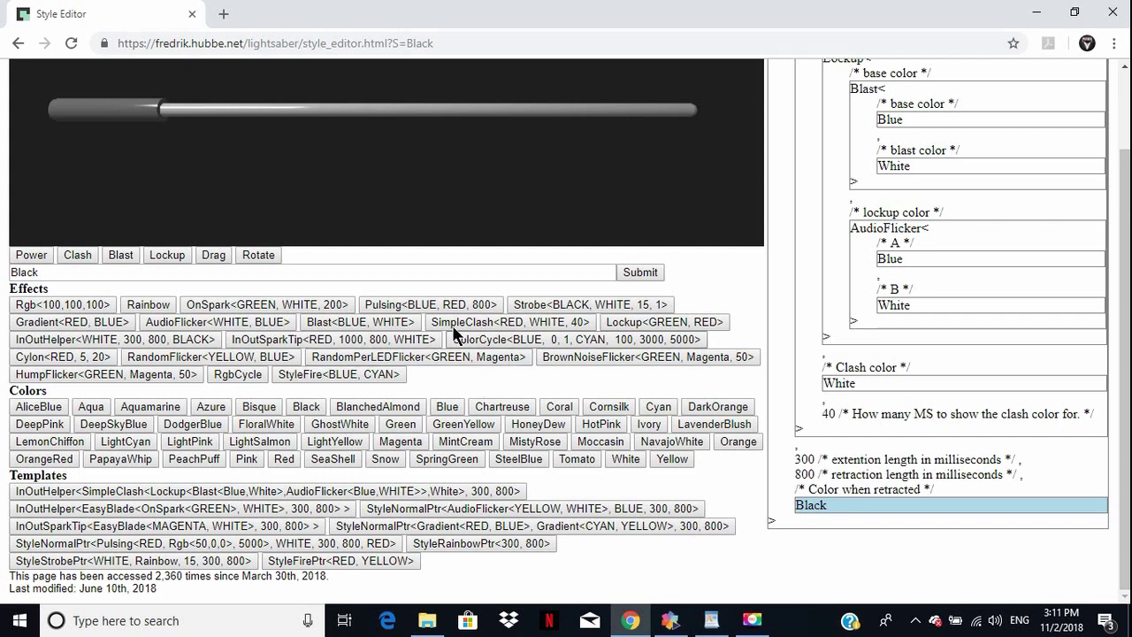
click(440, 303)
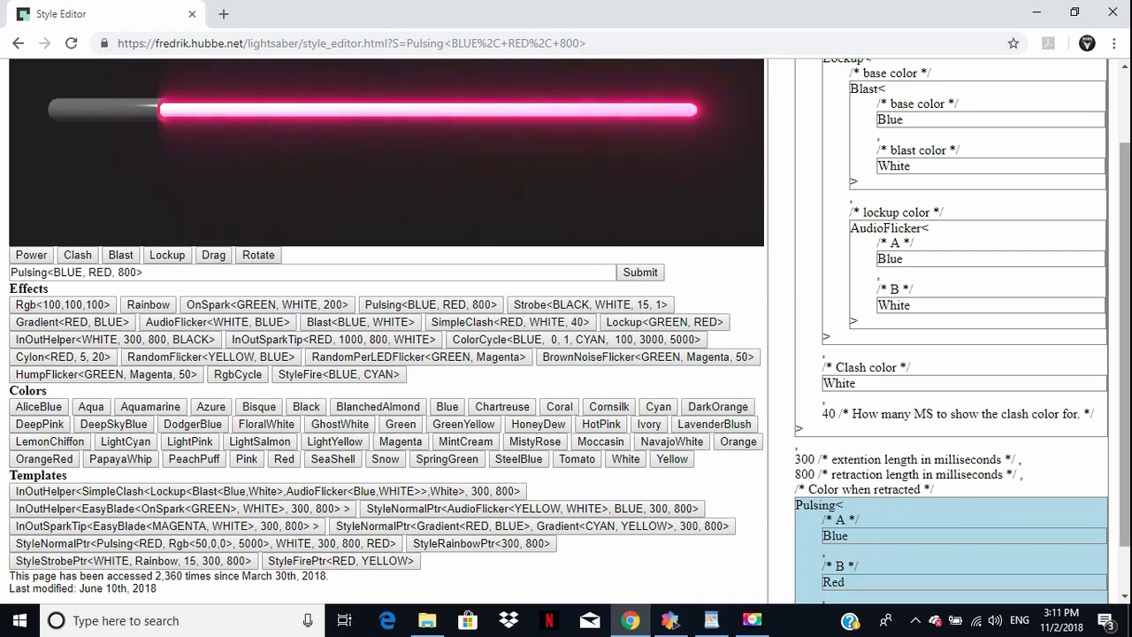
scroll(441, 303, down, 1)
scroll(387, 329, up, 2)
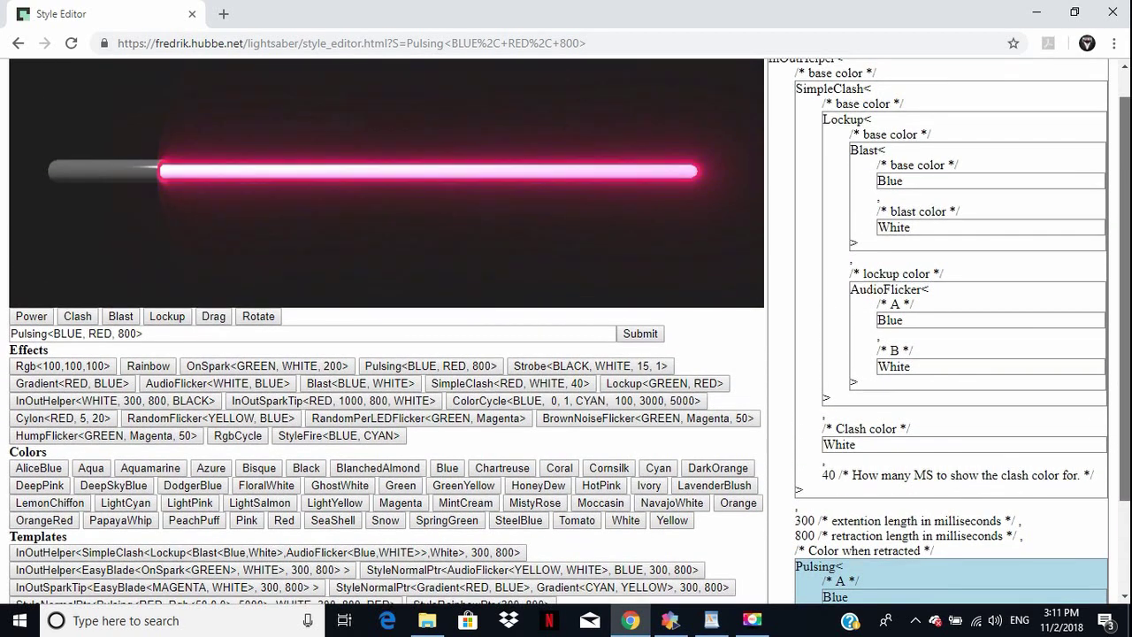
scroll(900, 595, down, 2)
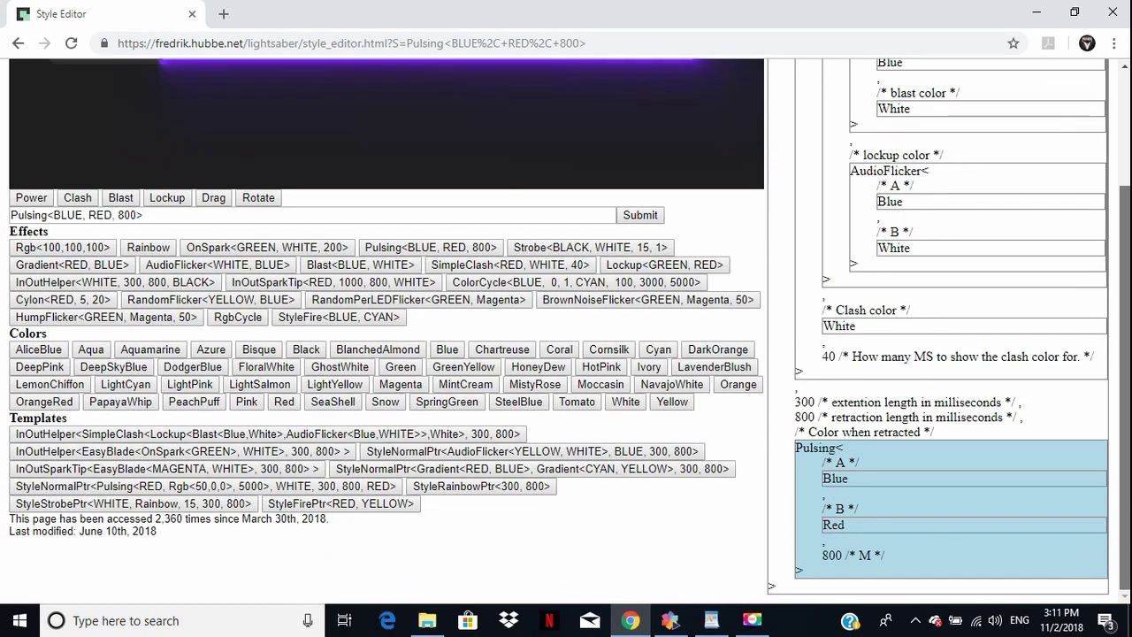
Change the pulse's second colour from Red to Black, giving Pulsing<Blue,Black,800>.
click(864, 482)
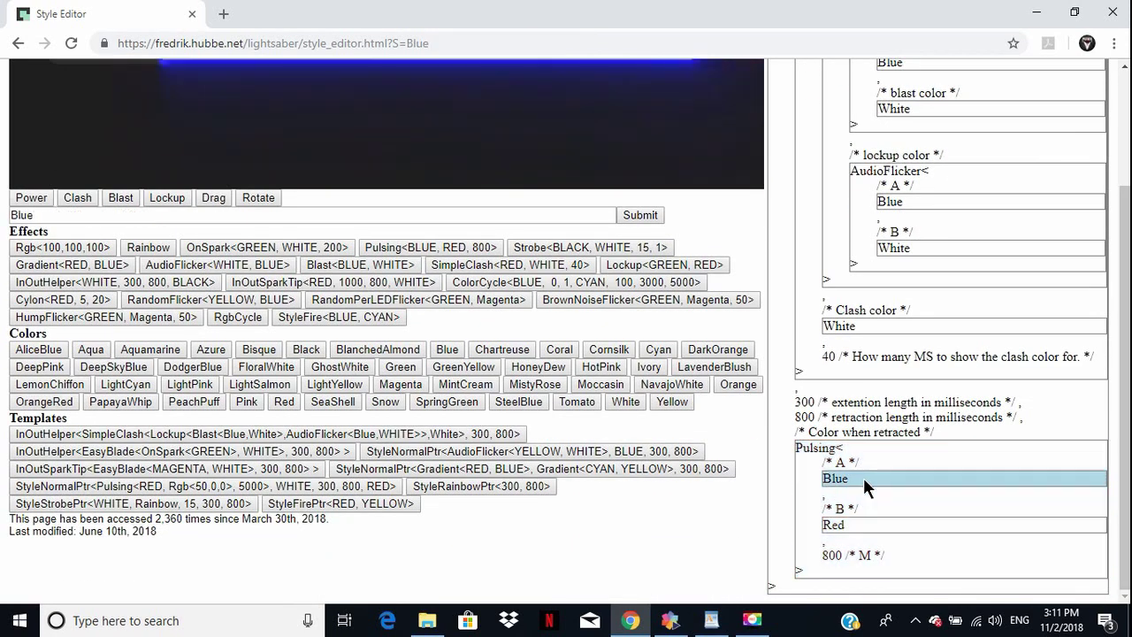
click(864, 528)
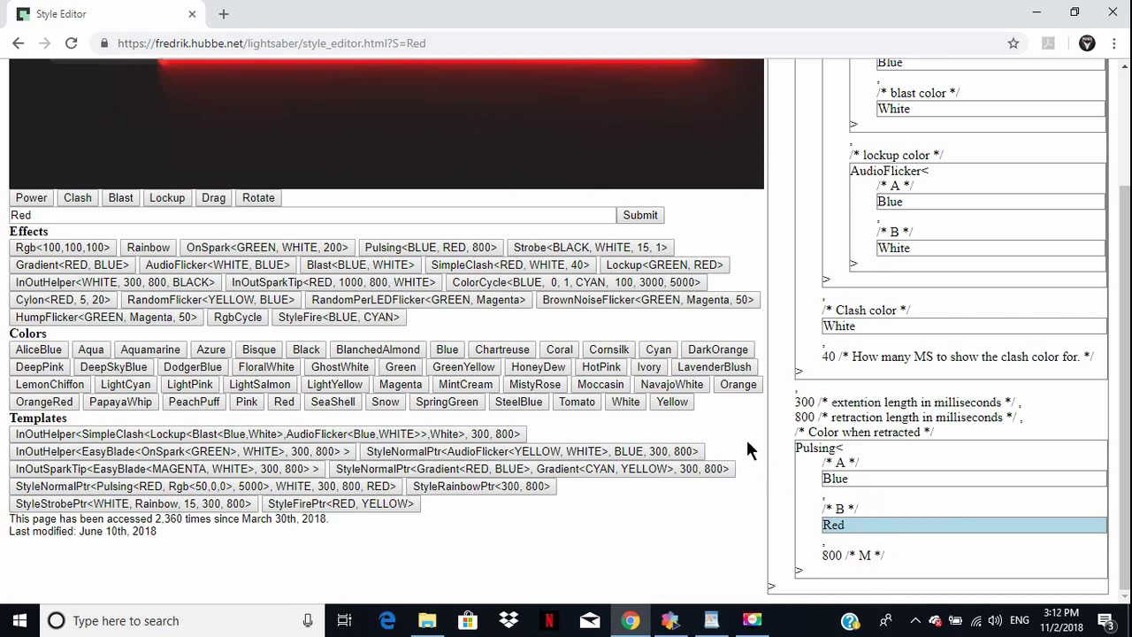
click(306, 350)
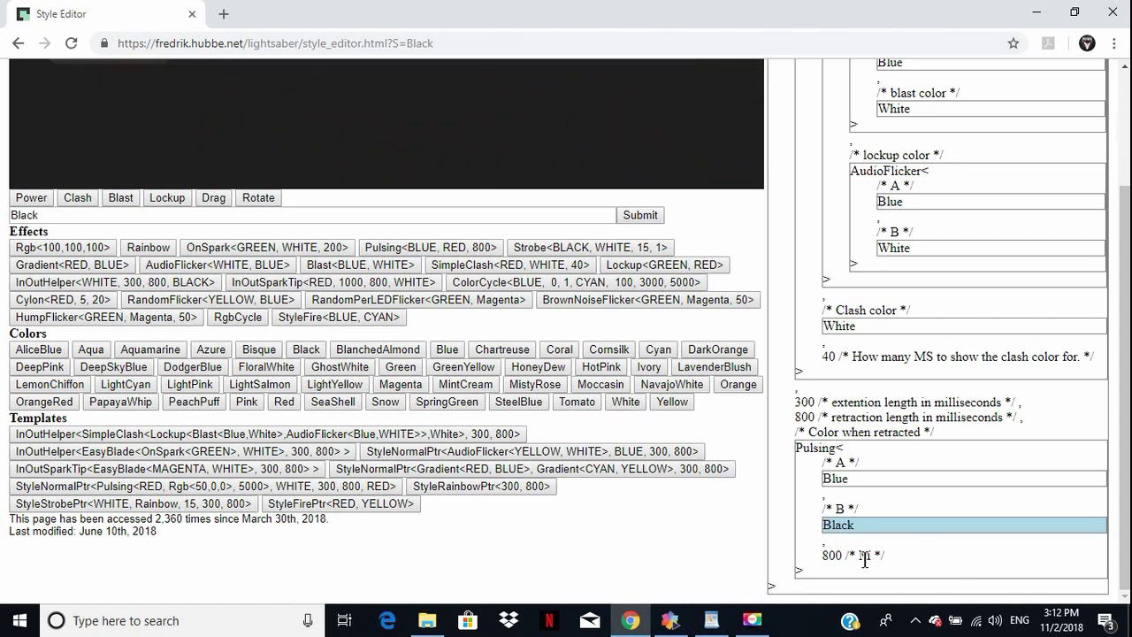
click(813, 495)
scroll(955, 353, up, 1)
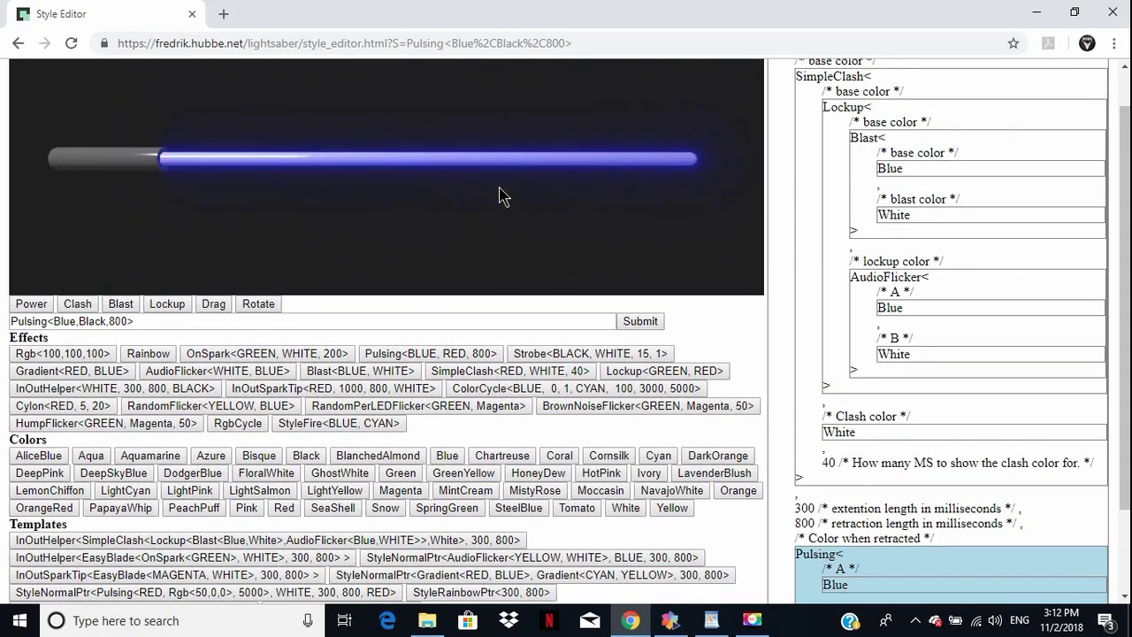
Try pulse periods of 4000 and then 3000, applying each in the style field.
click(126, 321)
key(BackSpace)
key(BackSpace)
key(BackSpace)
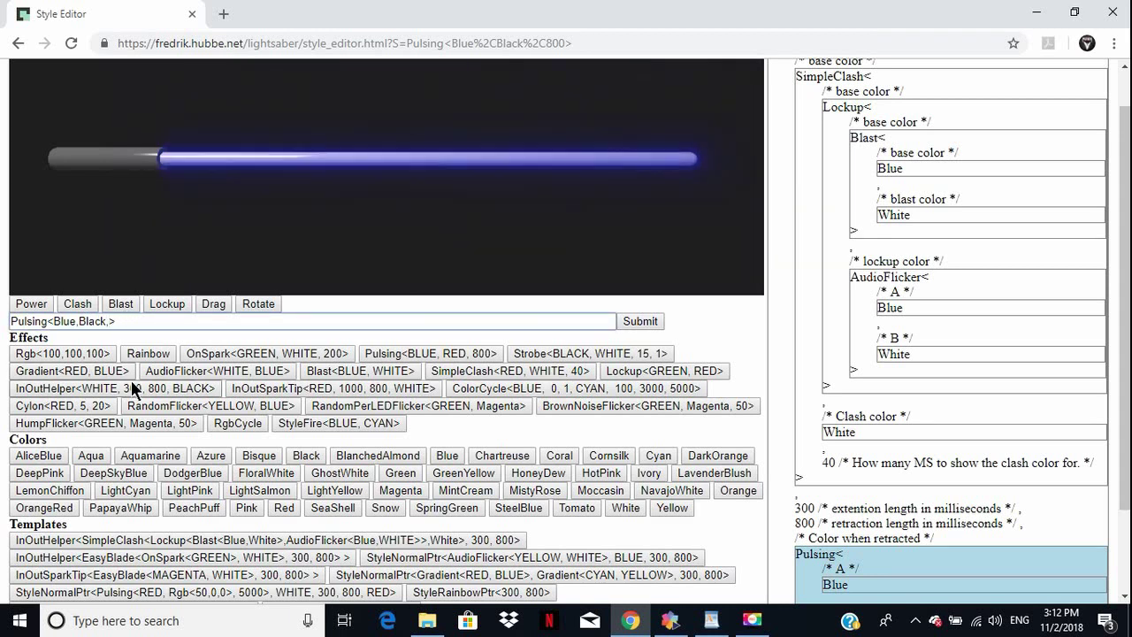
text(4000)
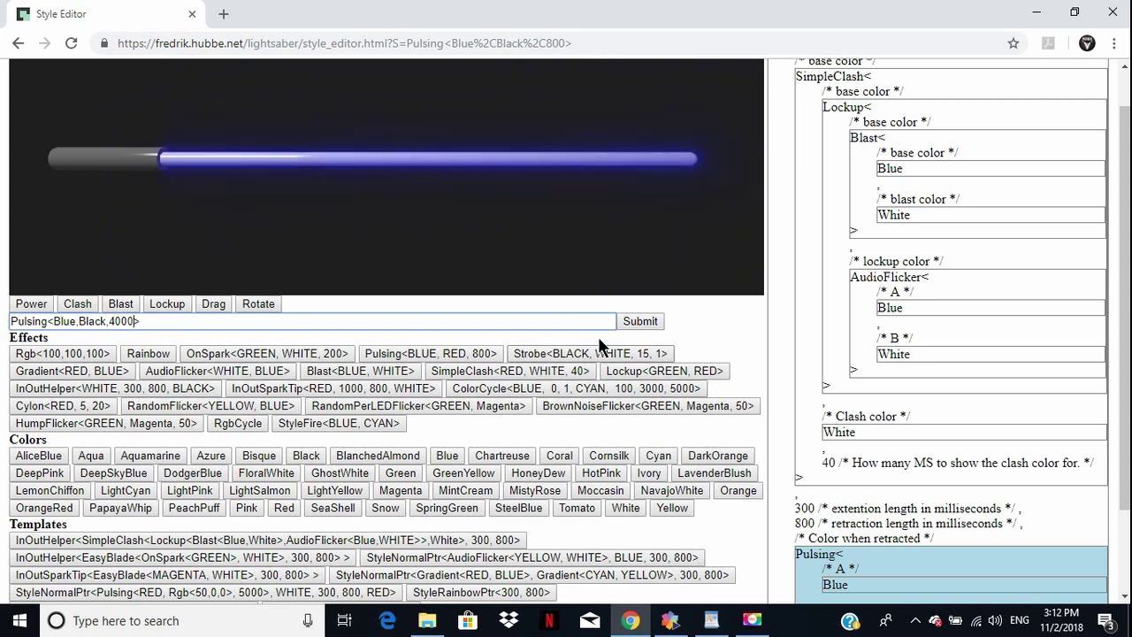
click(630, 323)
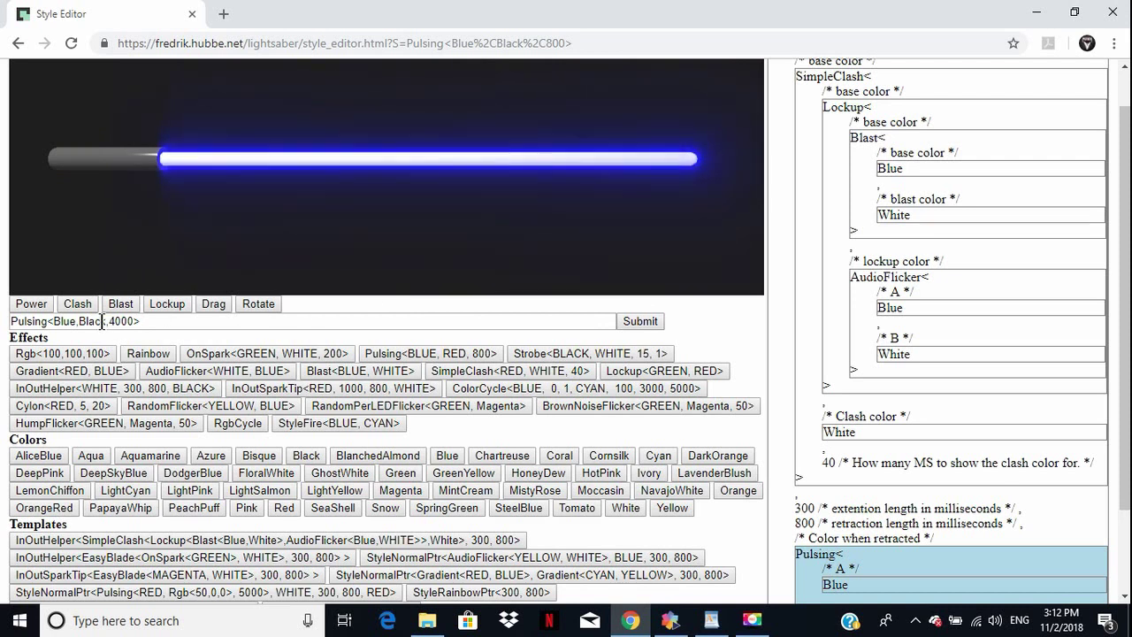
click(137, 321)
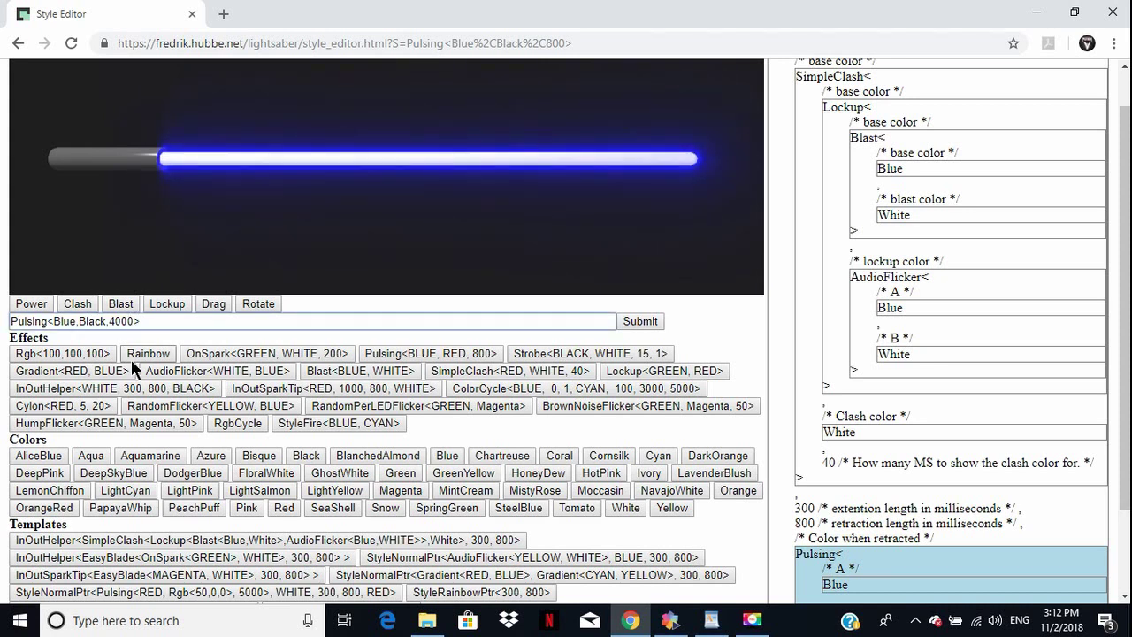
key(BackSpace)
key(BackSpace)
key(BackSpace)
key(BackSpace)
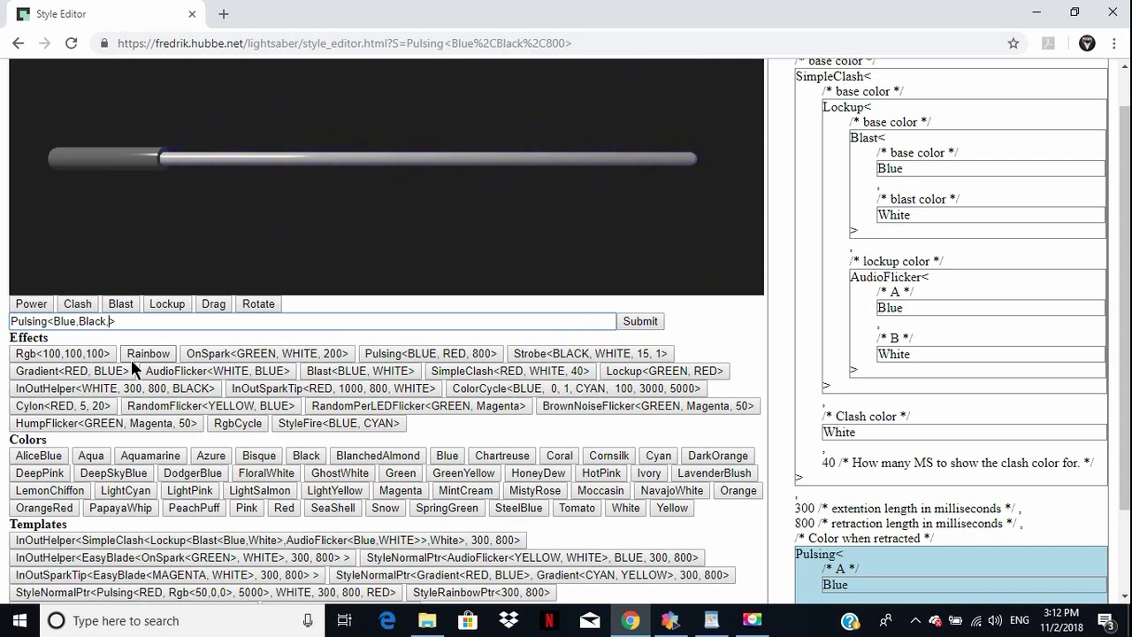
text(300)
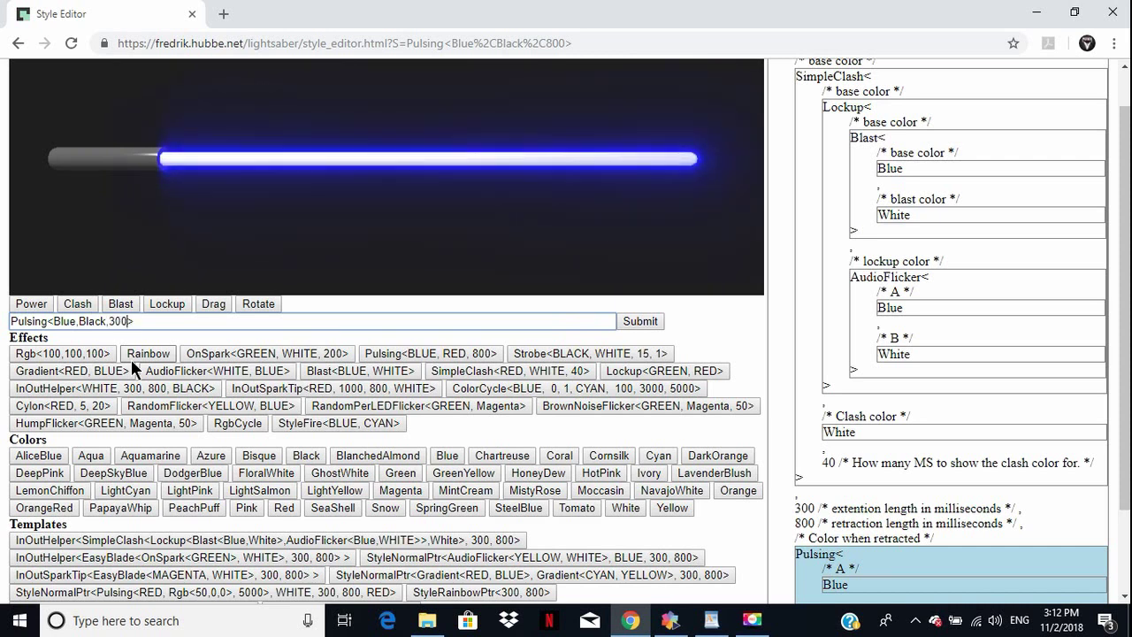
text(0)
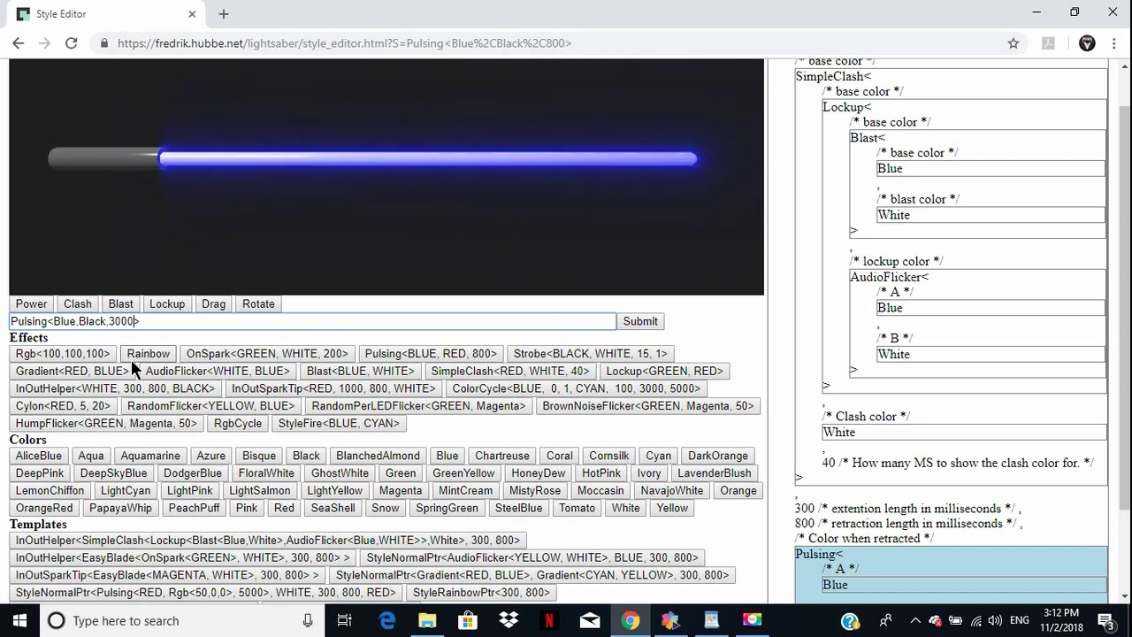
click(638, 318)
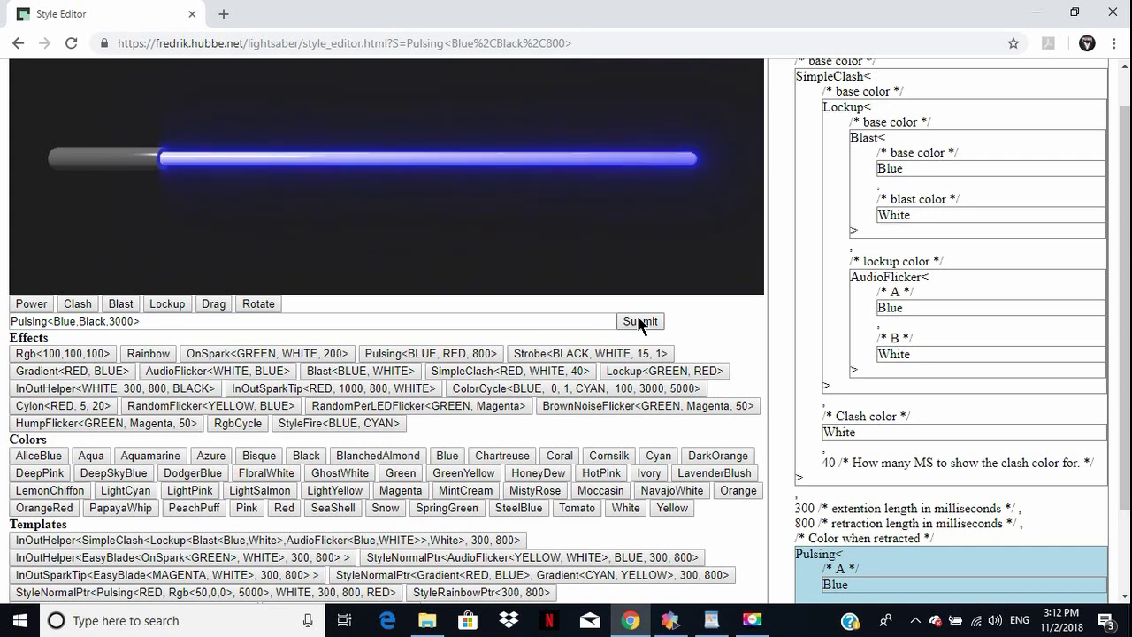
Edit the pulse period from 3000 to 3500.
click(121, 321)
key(BackSpace)
text(5)
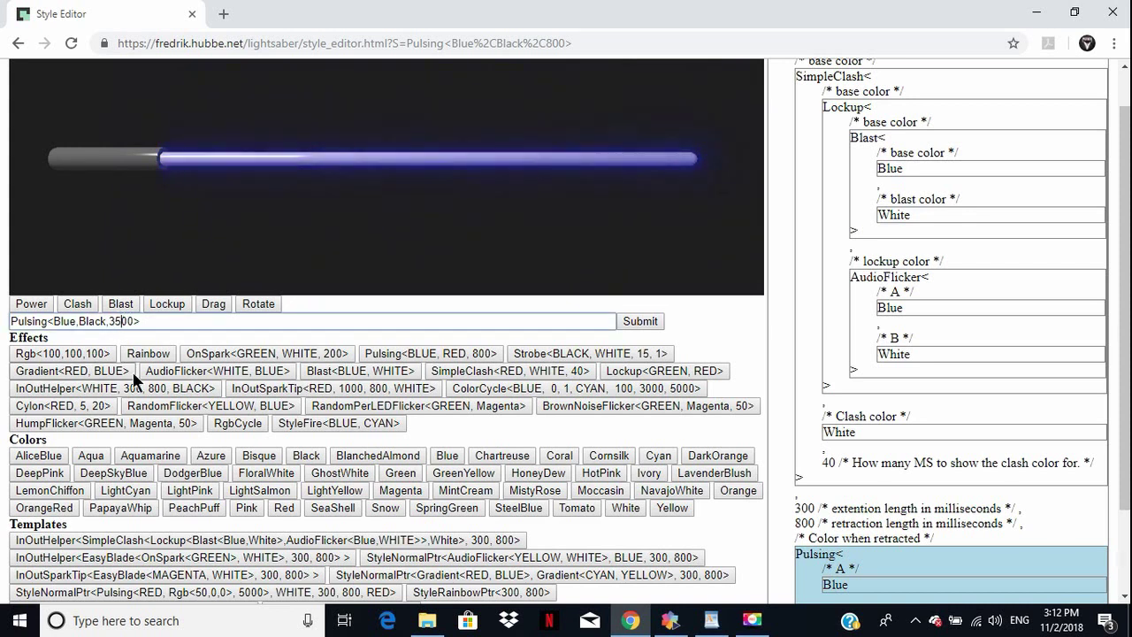
click(167, 323)
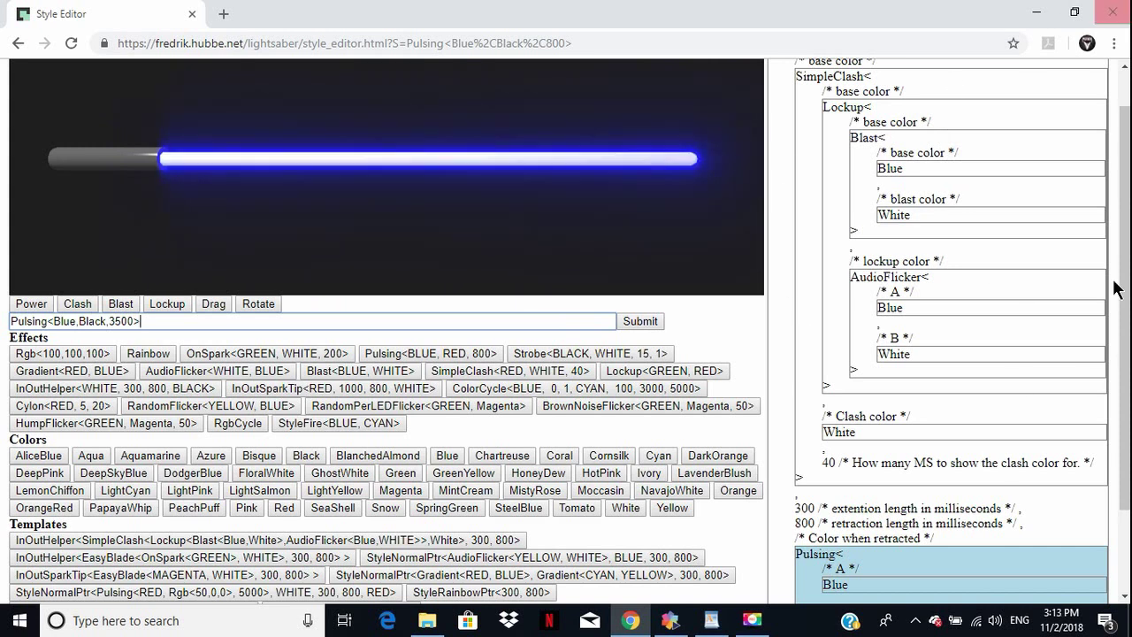
Drill down through InOutHelper, SimpleClash, Lockup and Blast to select the Blue base colour.
click(781, 206)
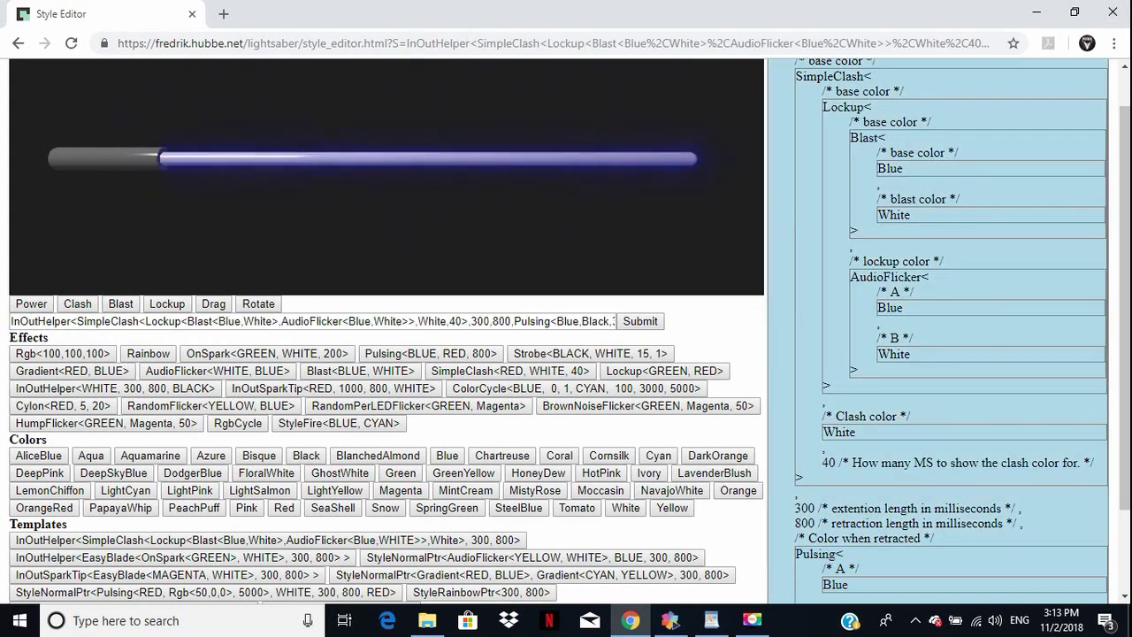
scroll(849, 133, up, 1)
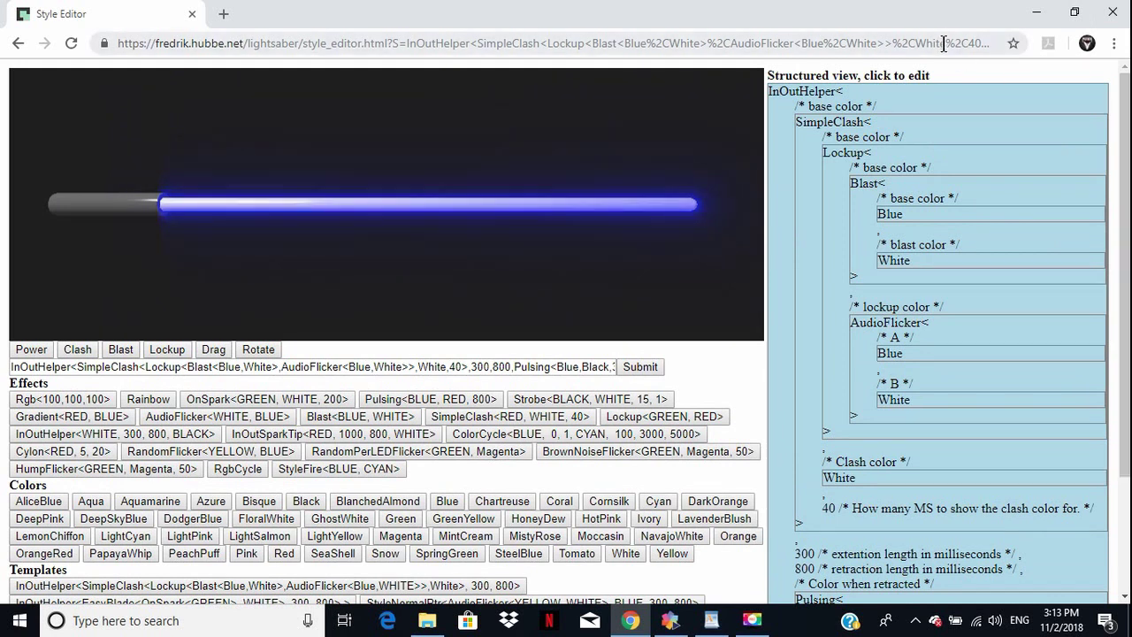
click(922, 126)
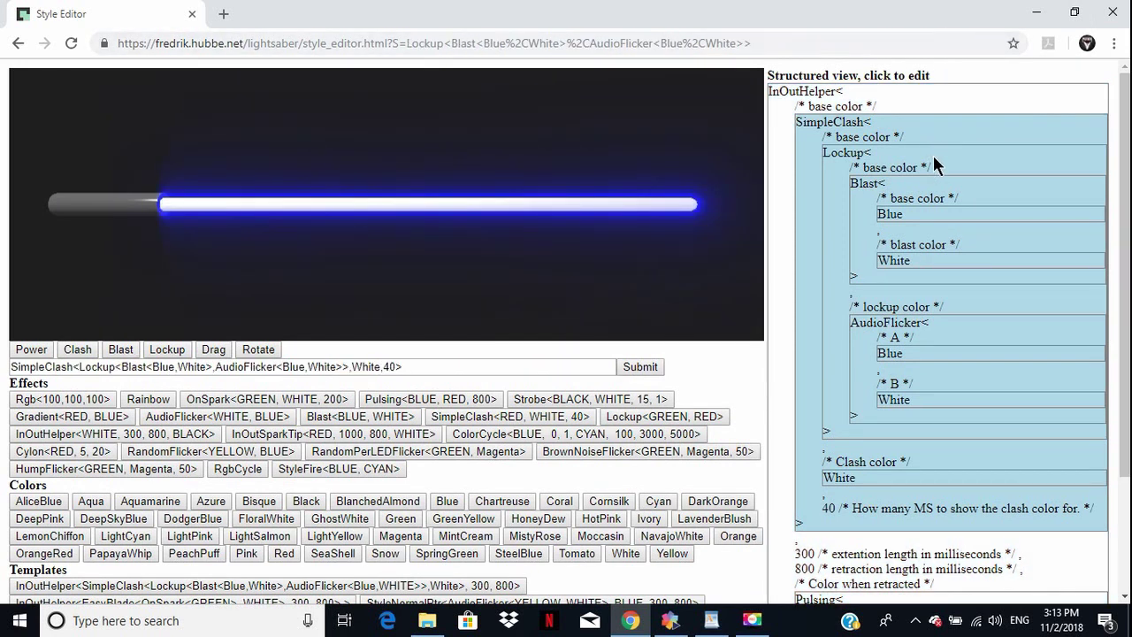
click(933, 156)
click(946, 198)
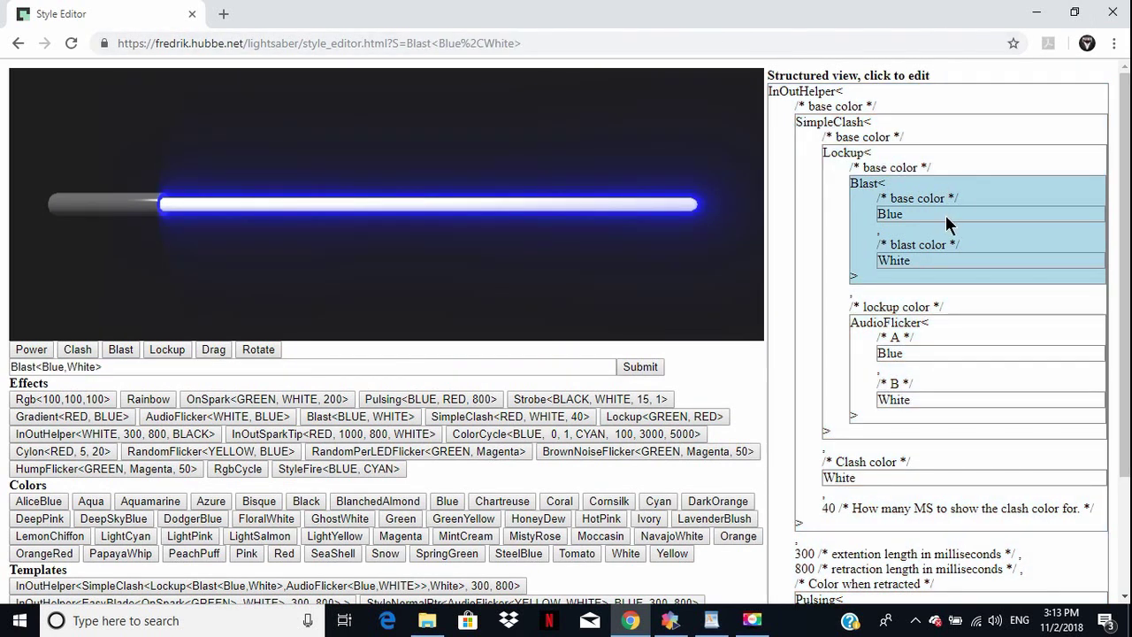
click(945, 215)
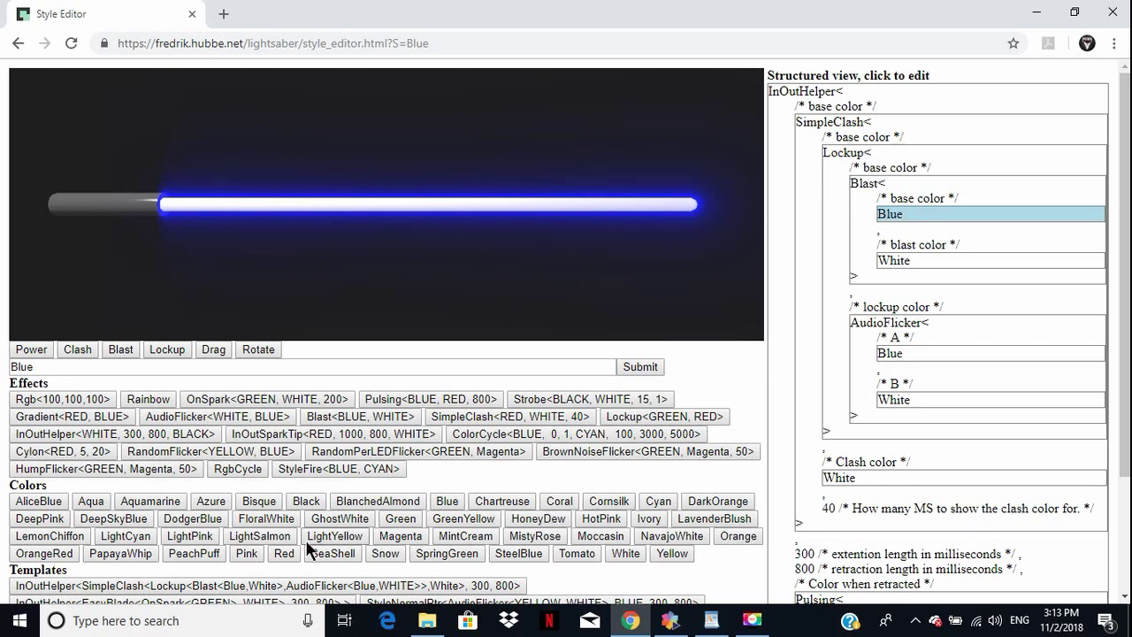
Try Green as the base colour, revert to Blue, and reselect the full InOutHelper style.
click(401, 520)
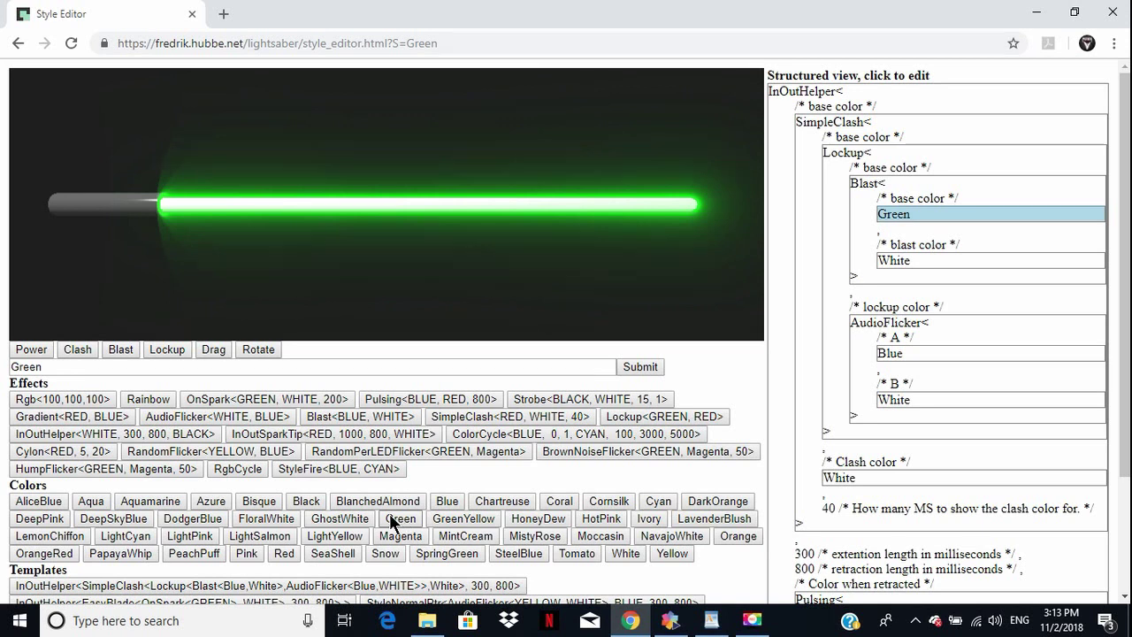
click(450, 501)
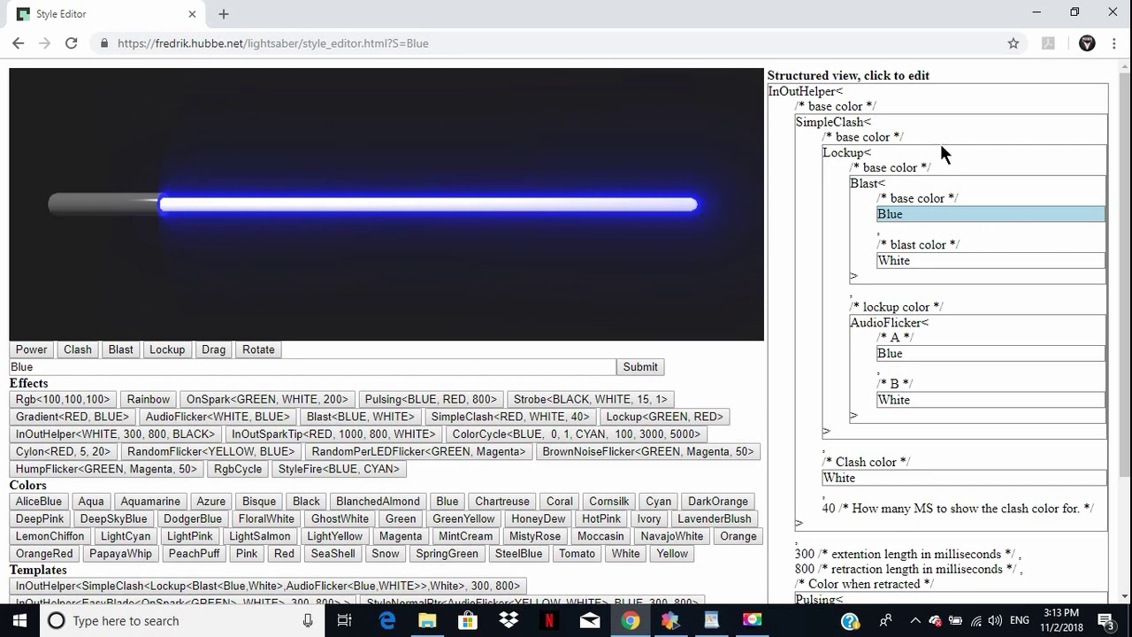
click(777, 266)
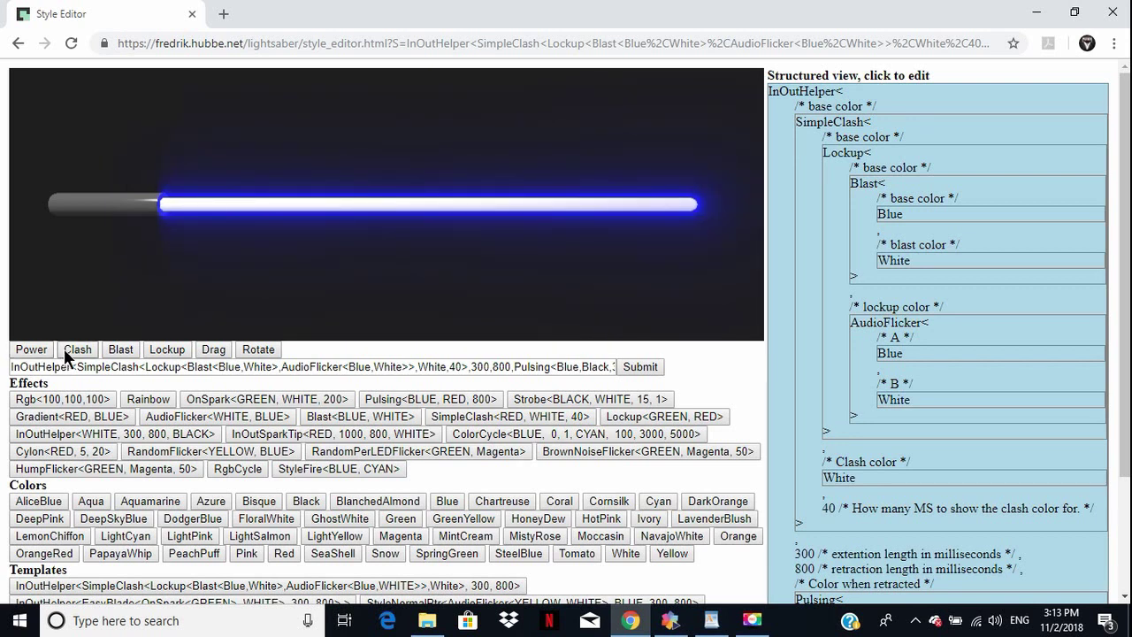
click(124, 352)
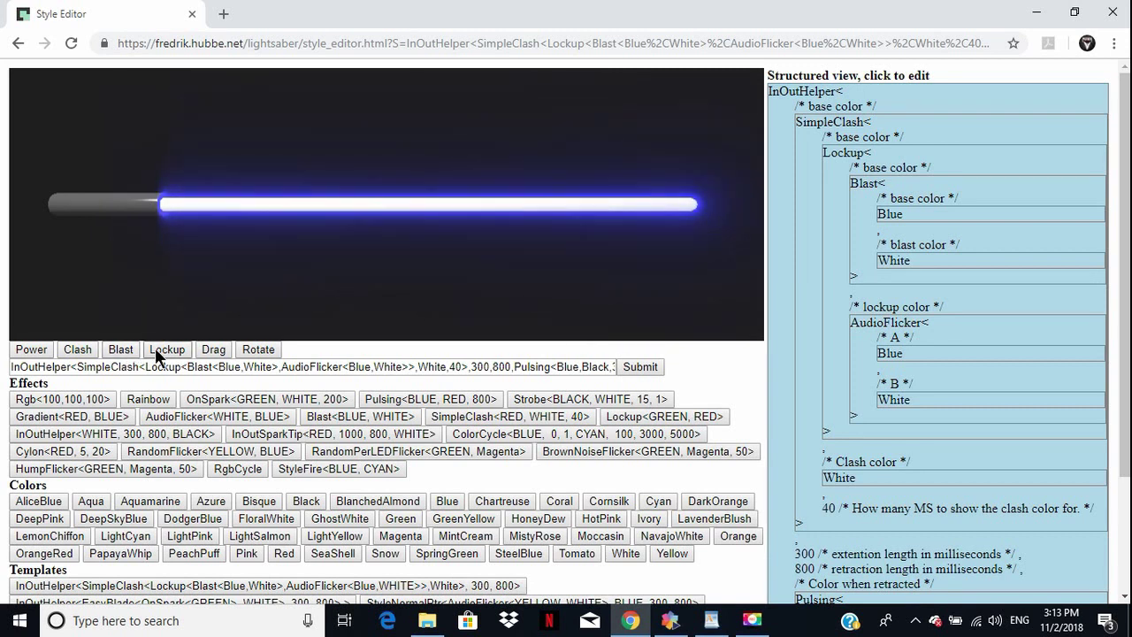
click(156, 350)
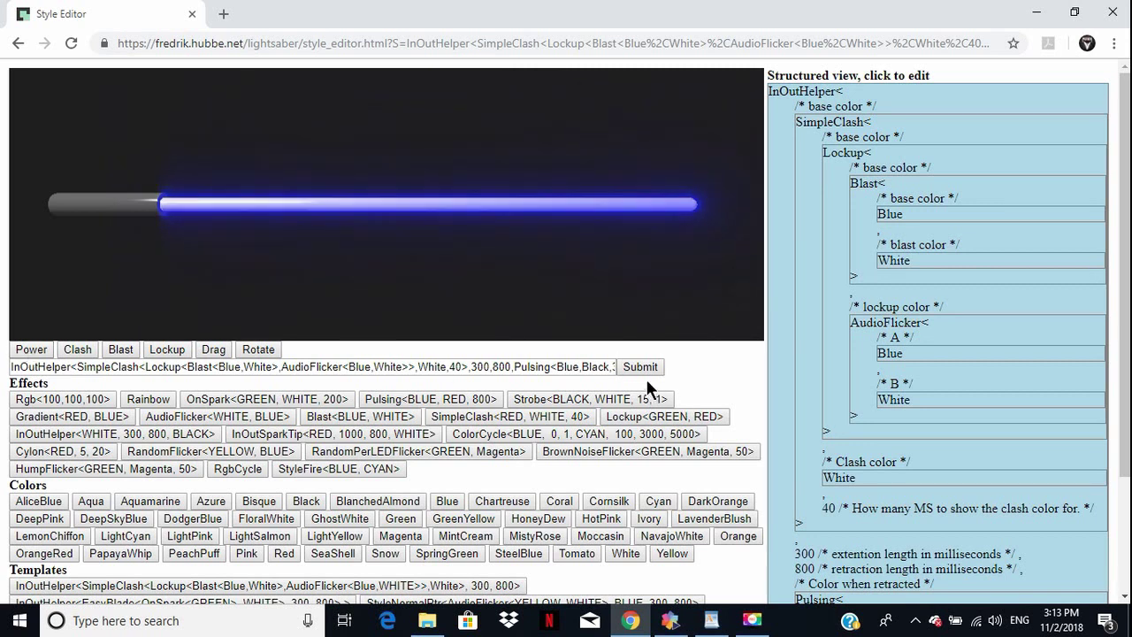
Clear the style field and load the StyleNormalPtr<Gradient<RED, BLUE>, Gradient<CYAN, YELLOW>, 300, 800> template.
drag(618, 366, 4, 351)
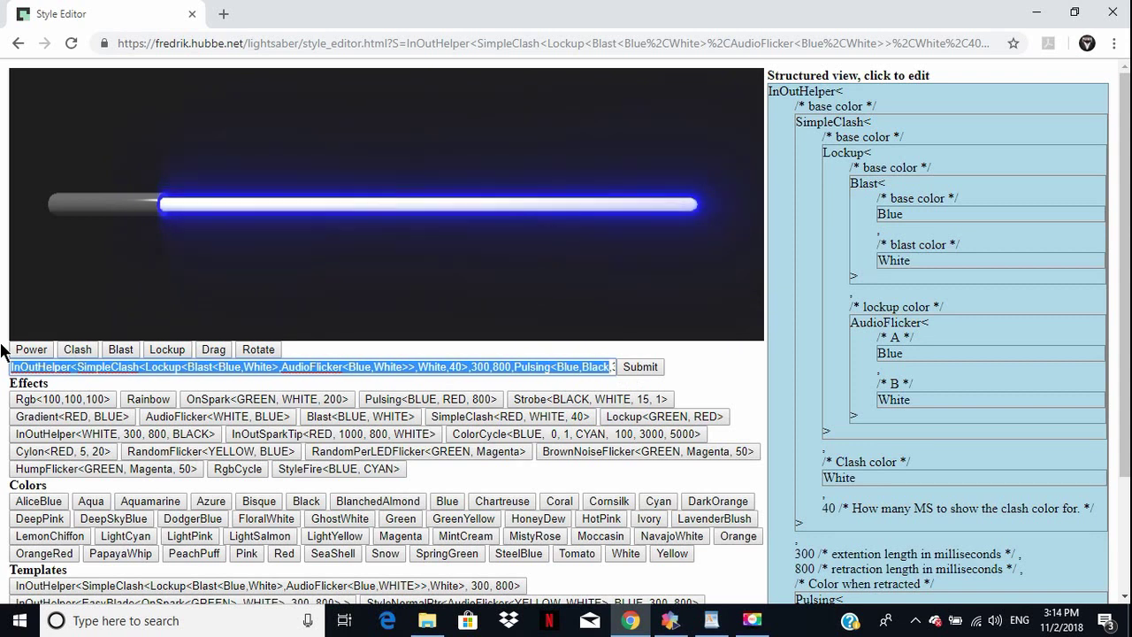
key(ctrl+v)
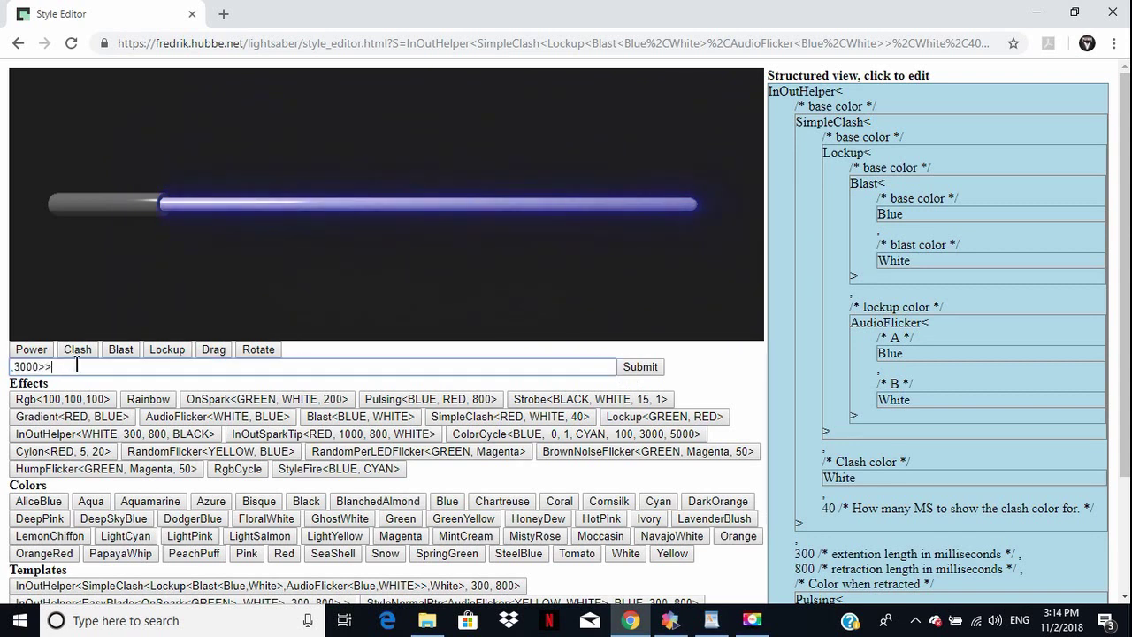
key(ctrl+a)
key(BackSpace)
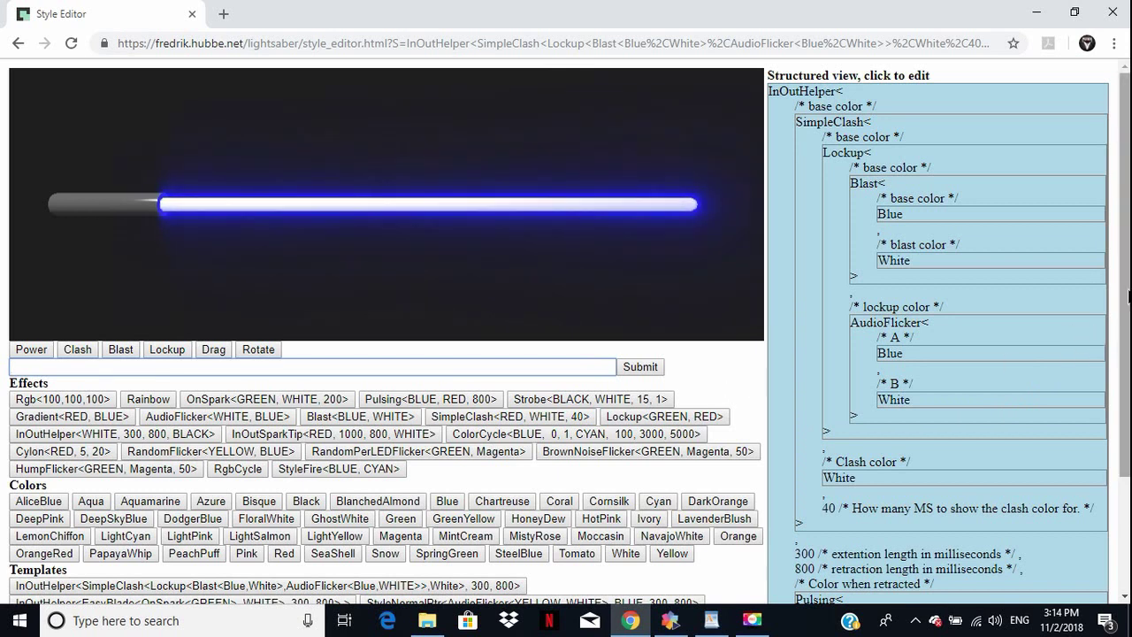
scroll(1128, 294, down, 2)
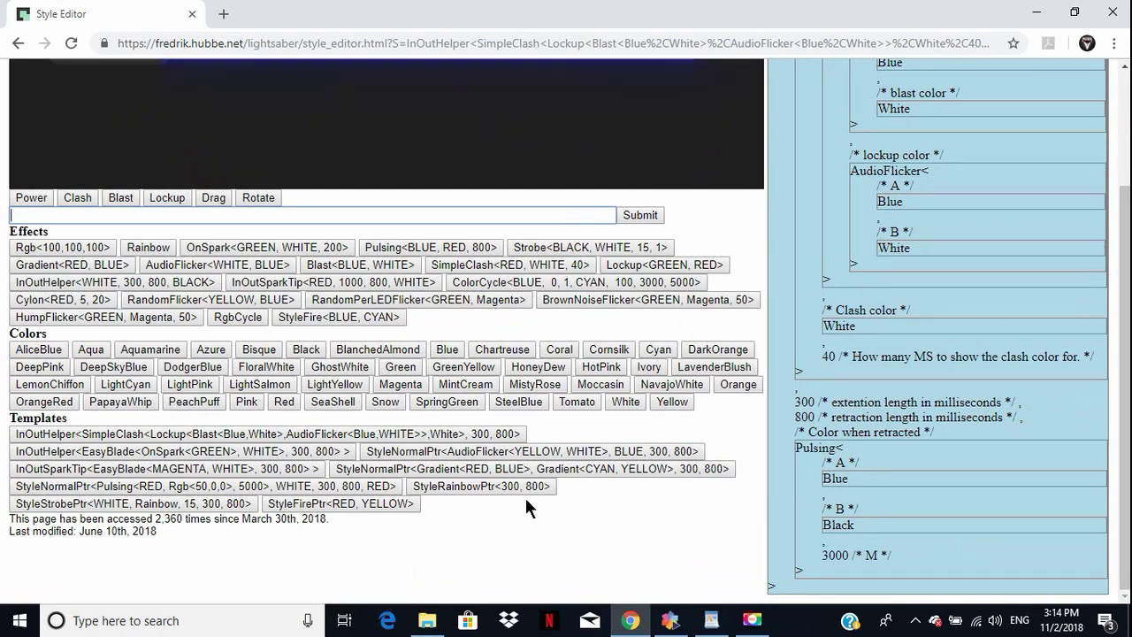
click(435, 469)
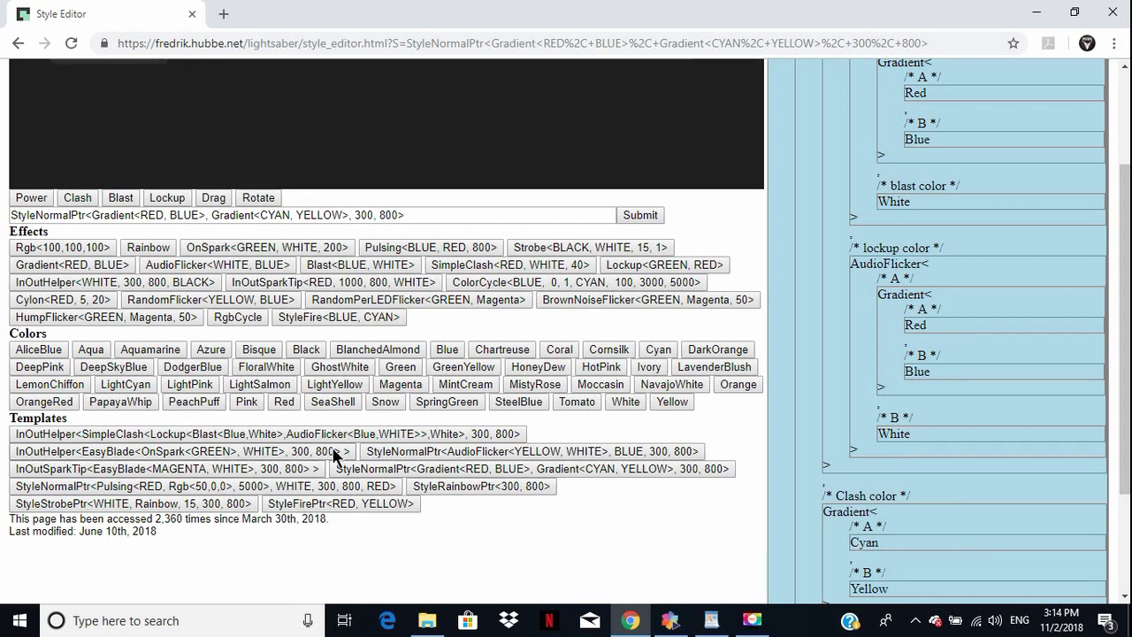
click(398, 470)
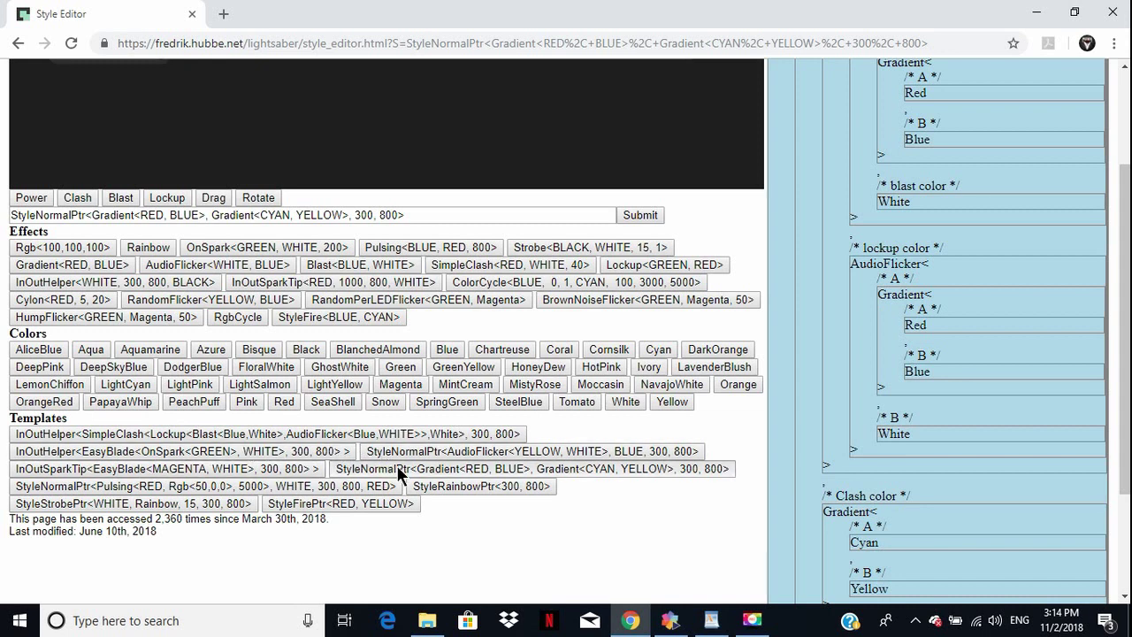
scroll(380, 372, up, 2)
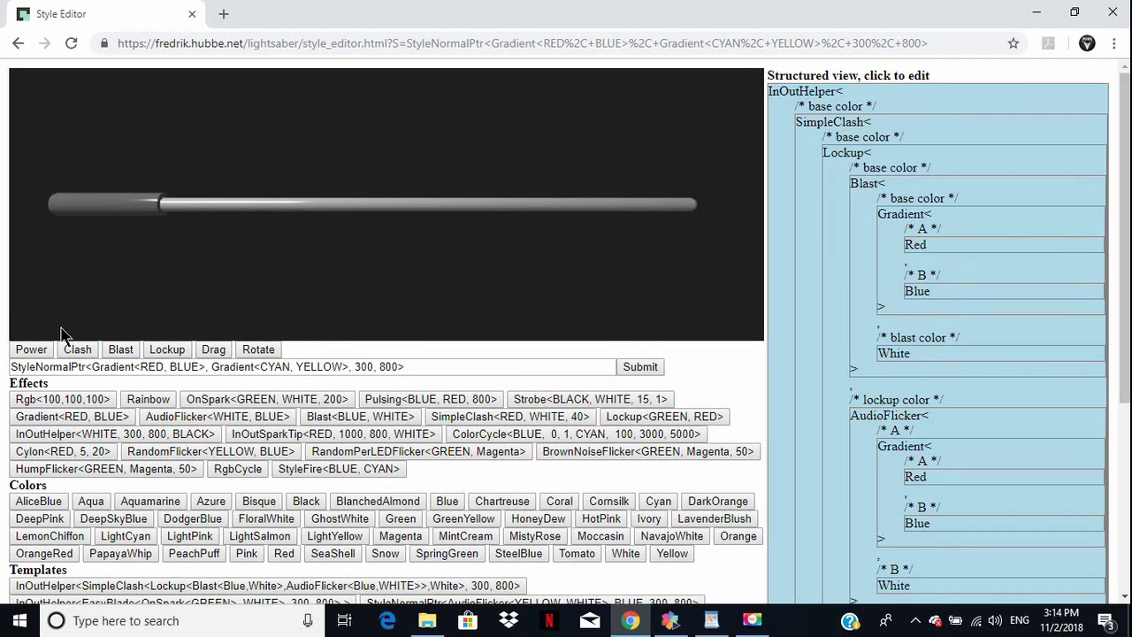
Ignite the blade and trigger two clashes to preview the red-to-blue gradient.
click(30, 350)
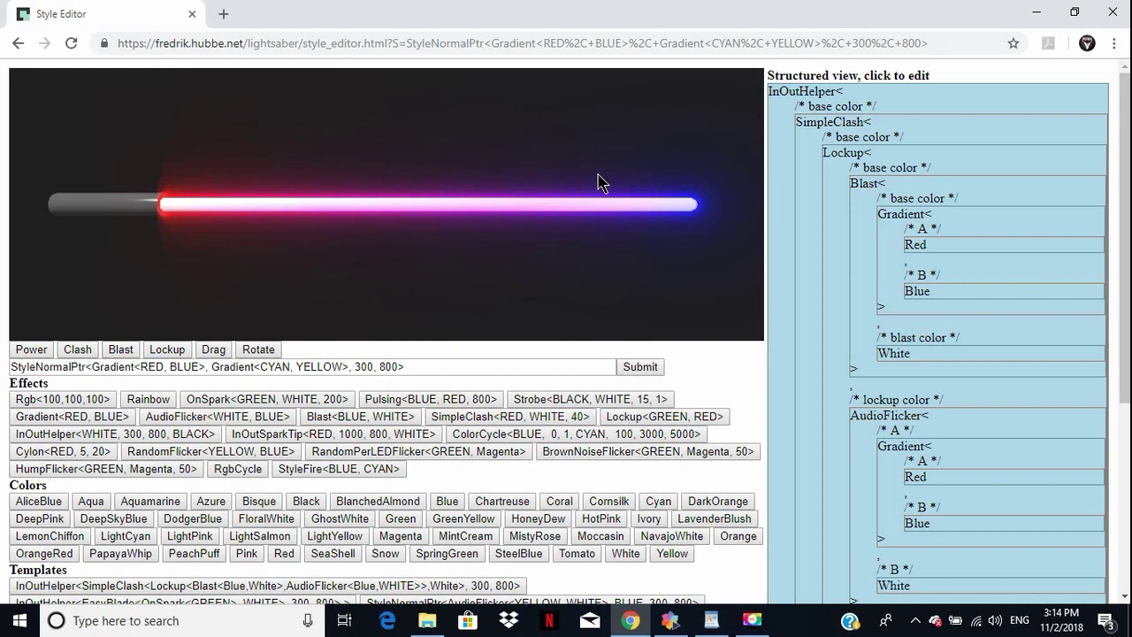
click(80, 354)
click(80, 354)
scroll(566, 331, down, 1)
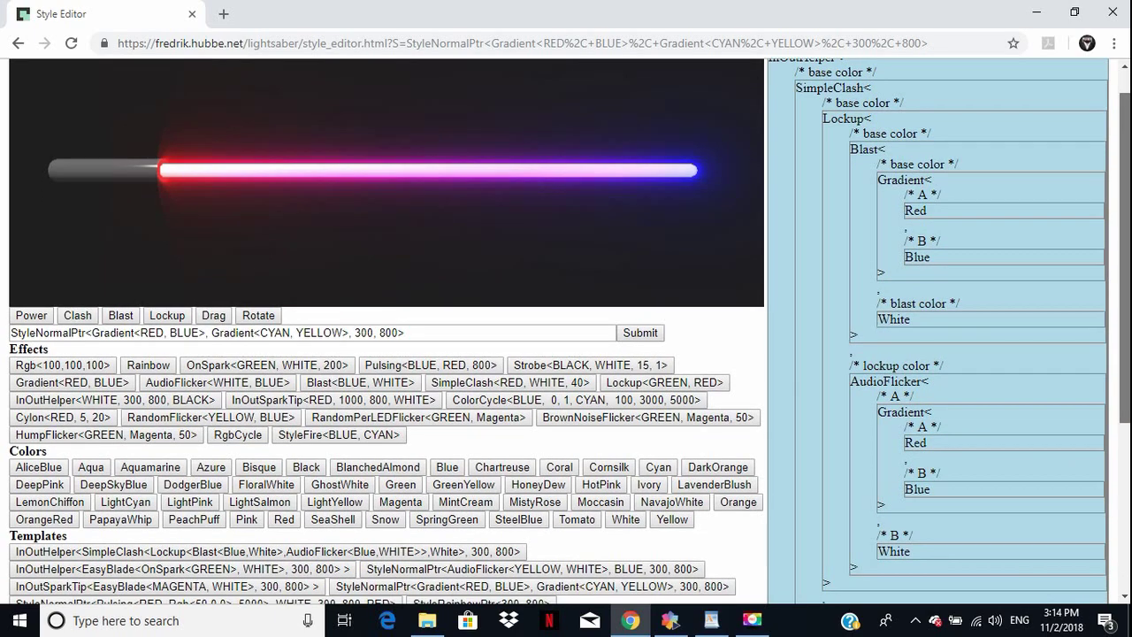
scroll(566, 330, down, 2)
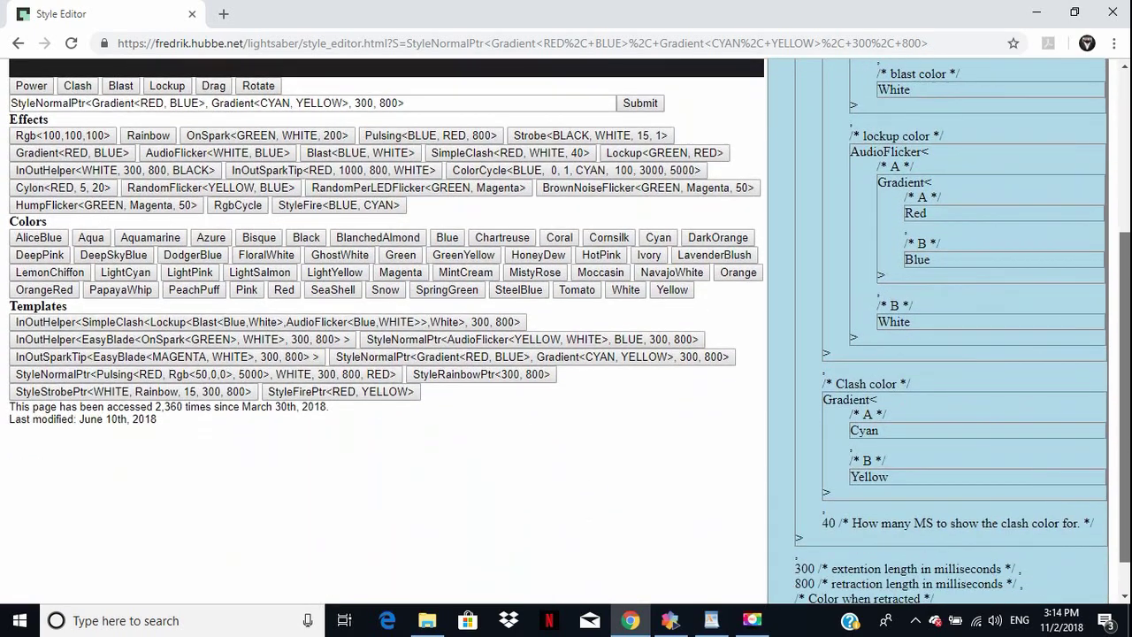
scroll(566, 330, up, 3)
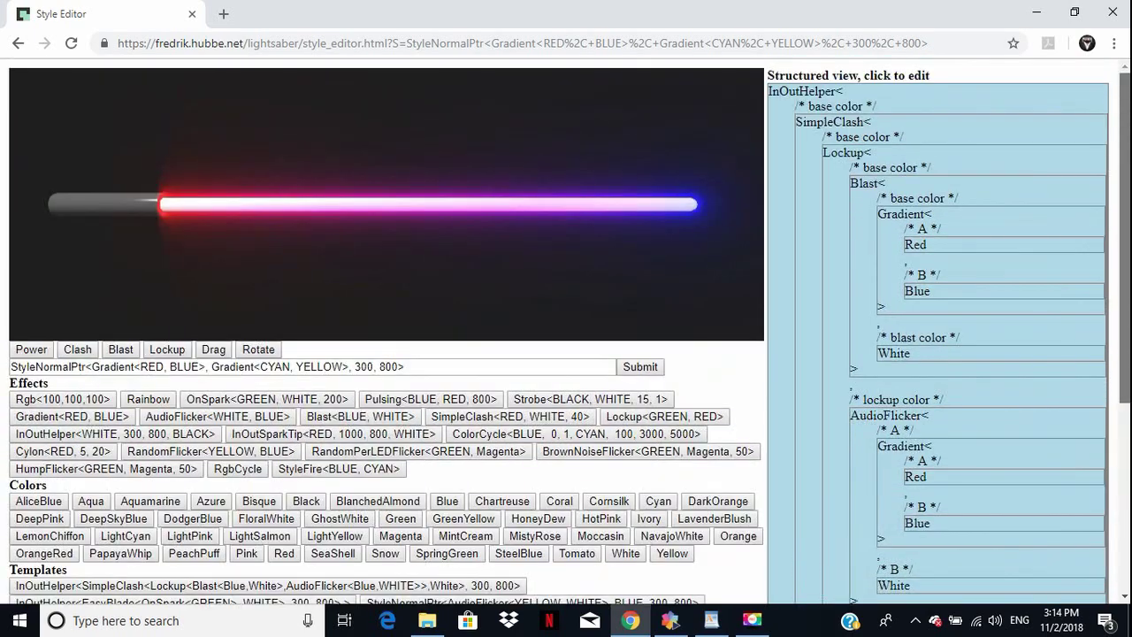
Change the extension time from 300 to 1000, then power the blade off and on.
click(374, 368)
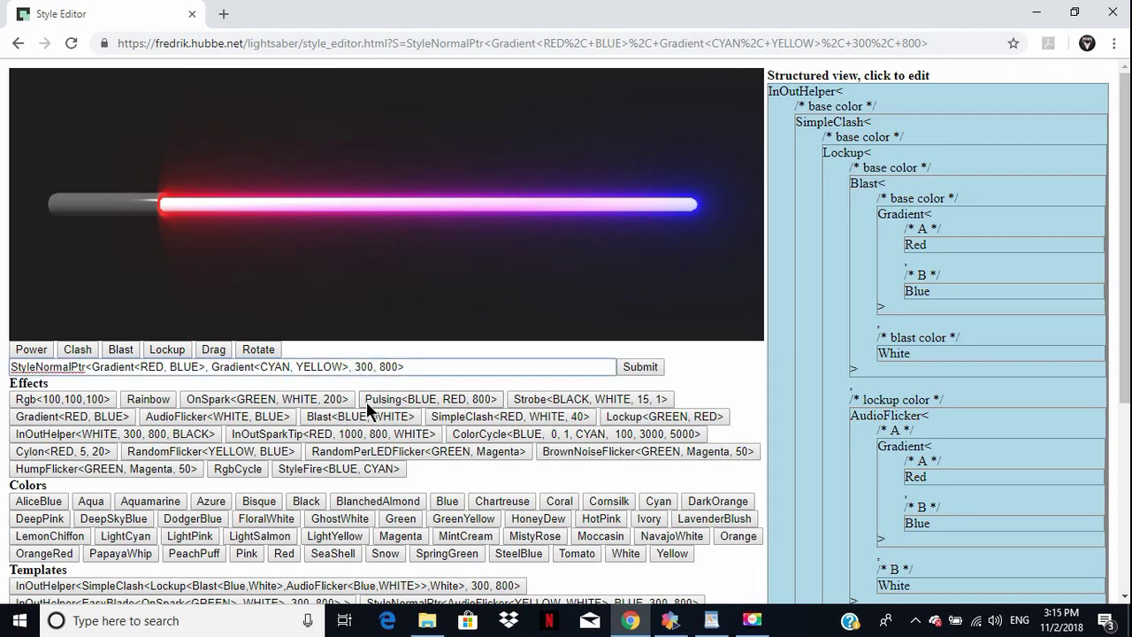
key(BackSpace)
key(BackSpace)
key(BackSpace)
text(1000)
click(635, 364)
click(27, 350)
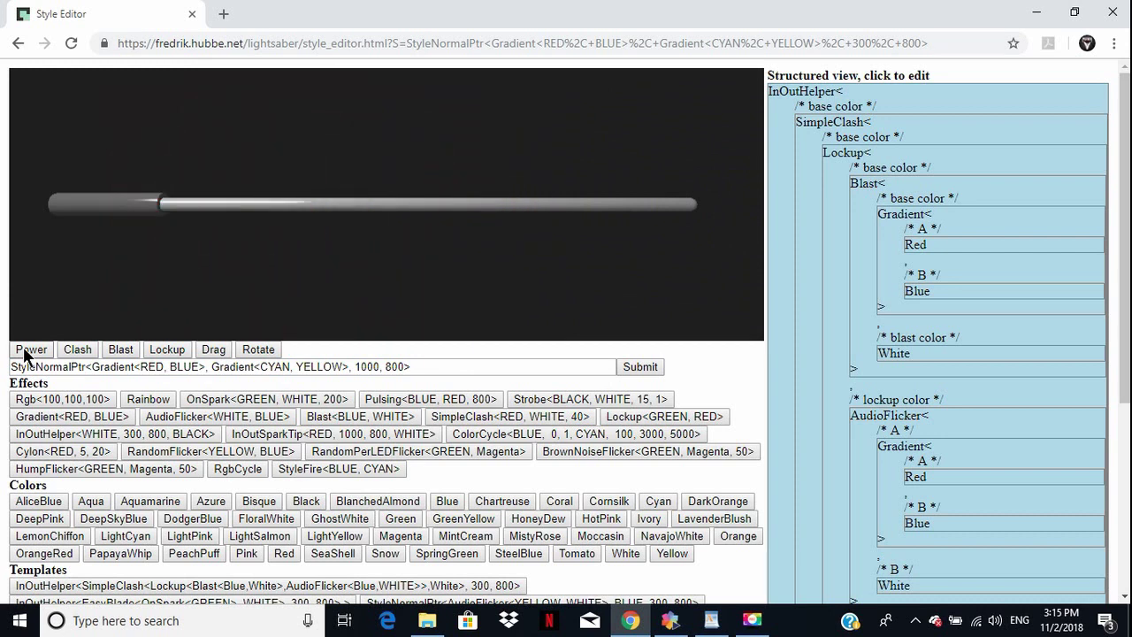
click(26, 352)
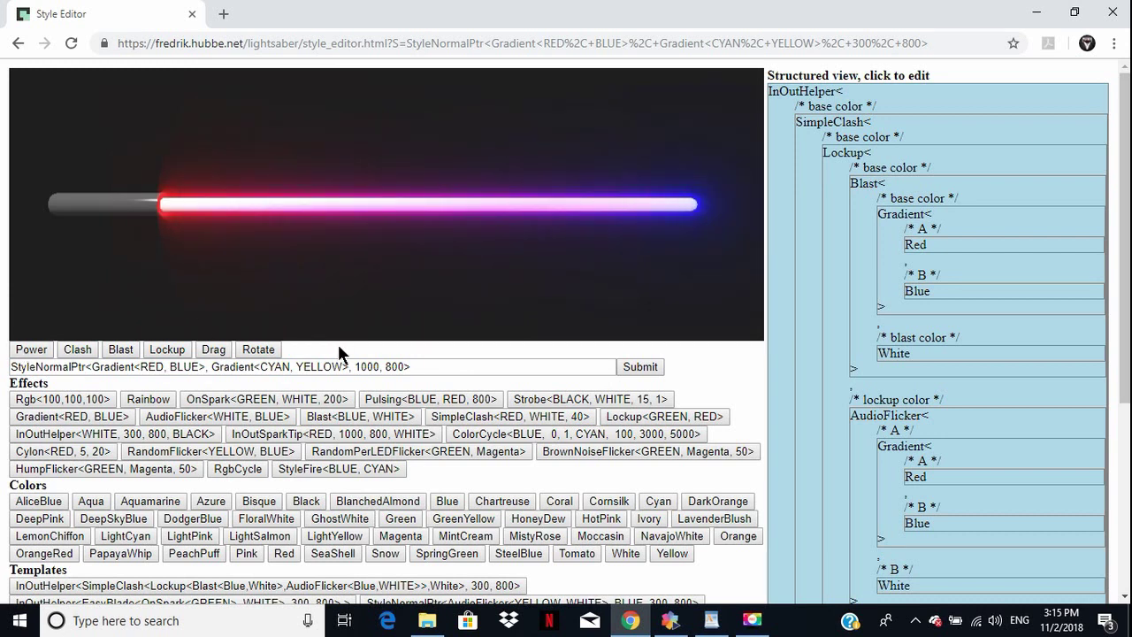
Raise the extension time to 2000 and power-cycle the blade to preview it.
click(378, 372)
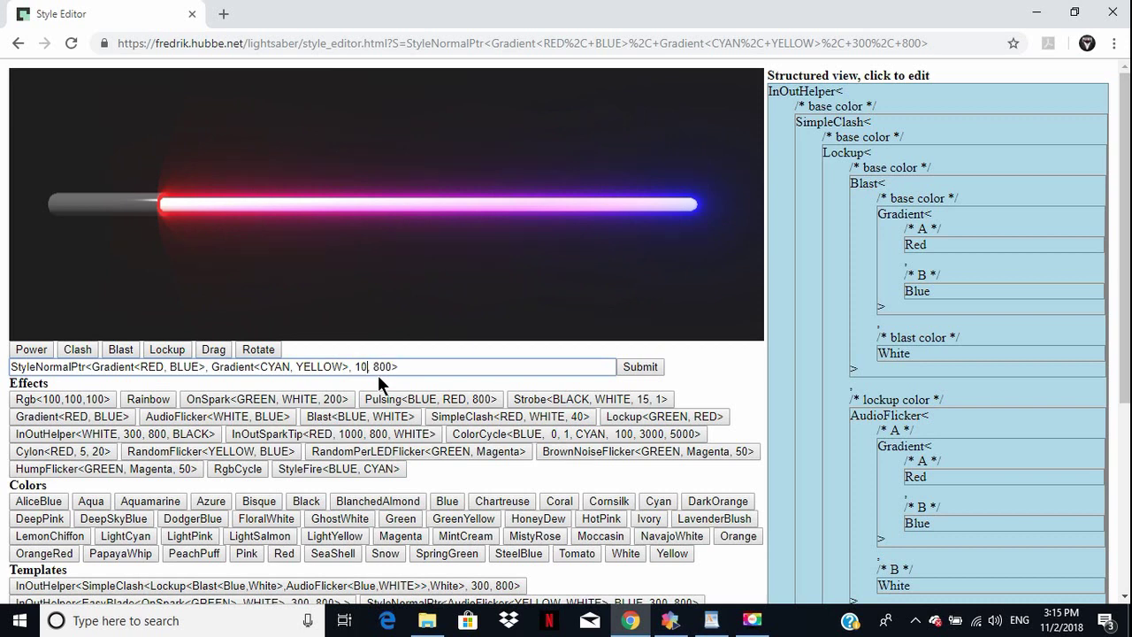
key(BackSpace)
text(200)
click(638, 365)
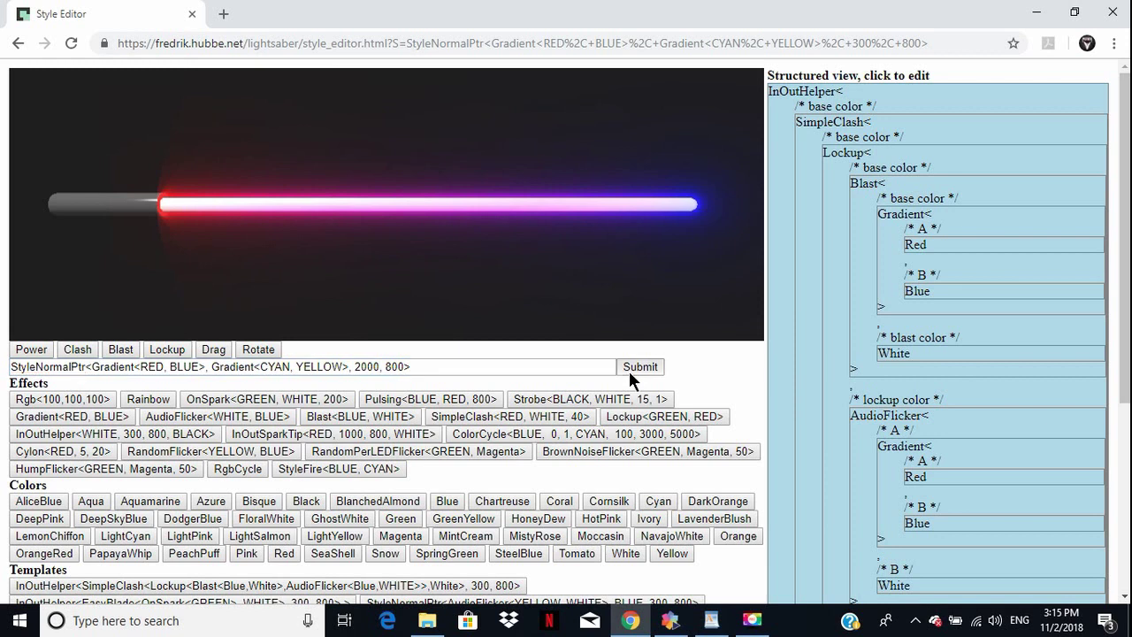
click(18, 353)
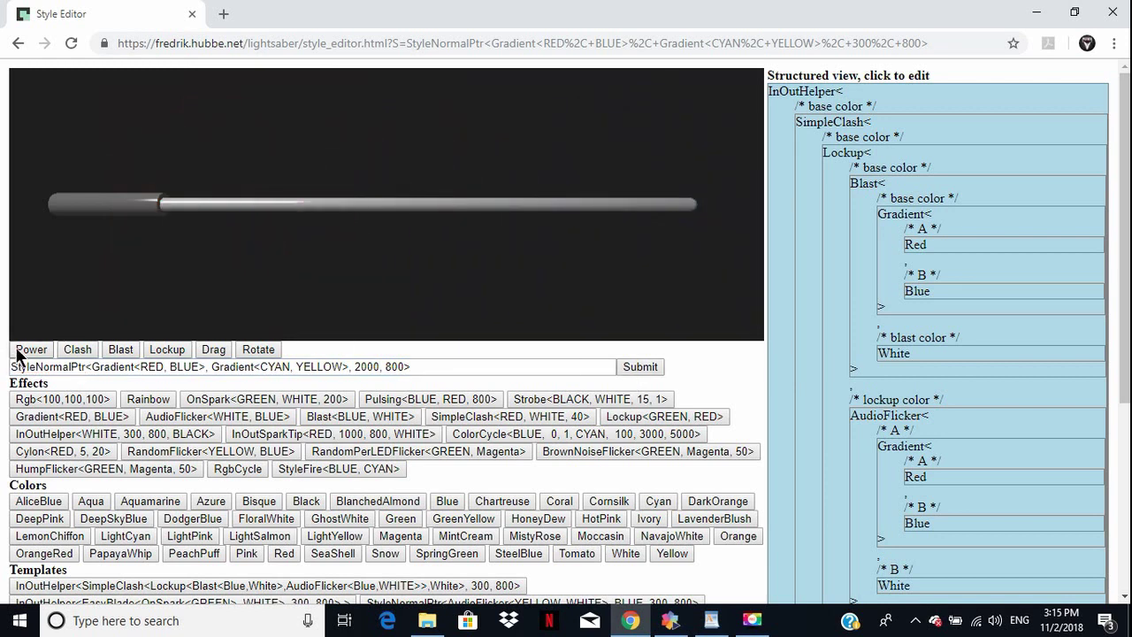
click(17, 353)
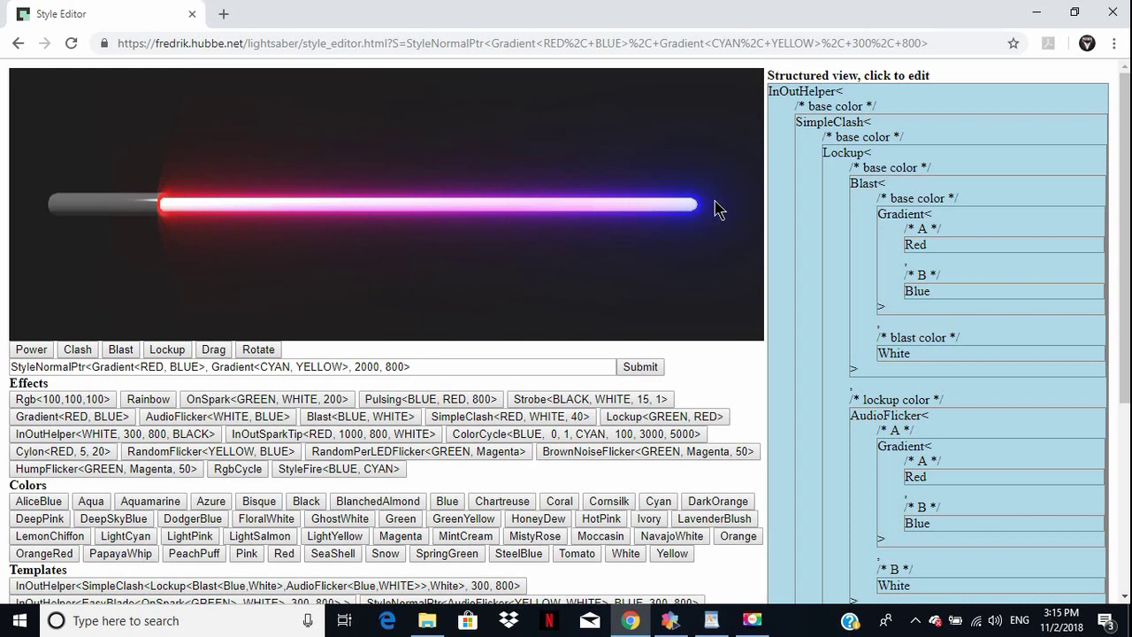
Replace the gradient's Blue end with Gradient<RED, BLUE> and preview the full InOutHelper style.
click(954, 284)
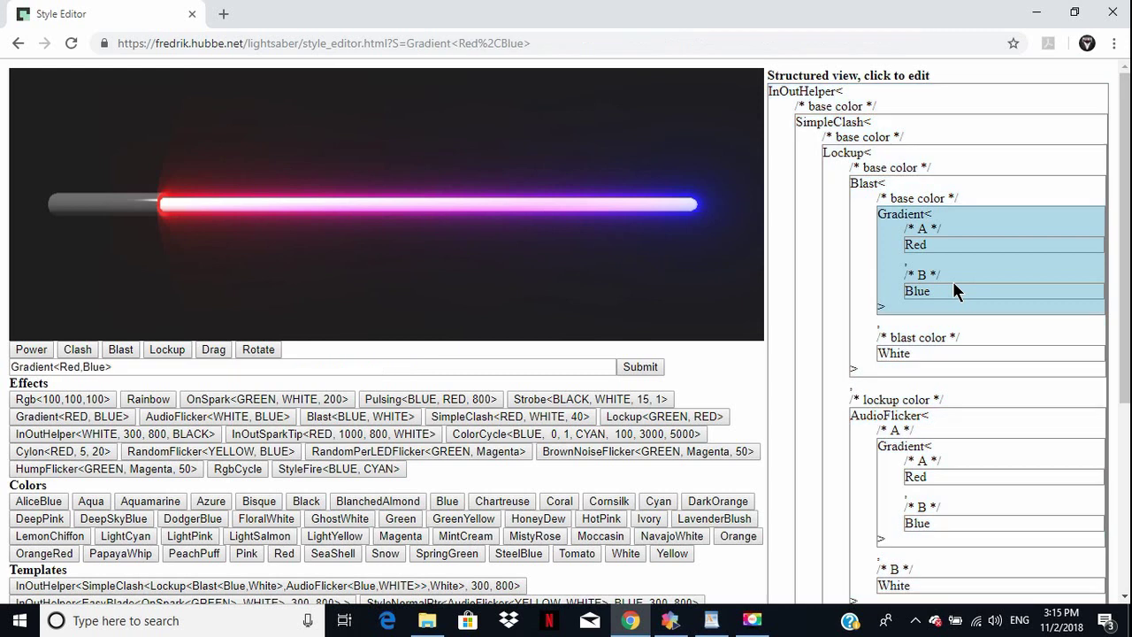
click(944, 290)
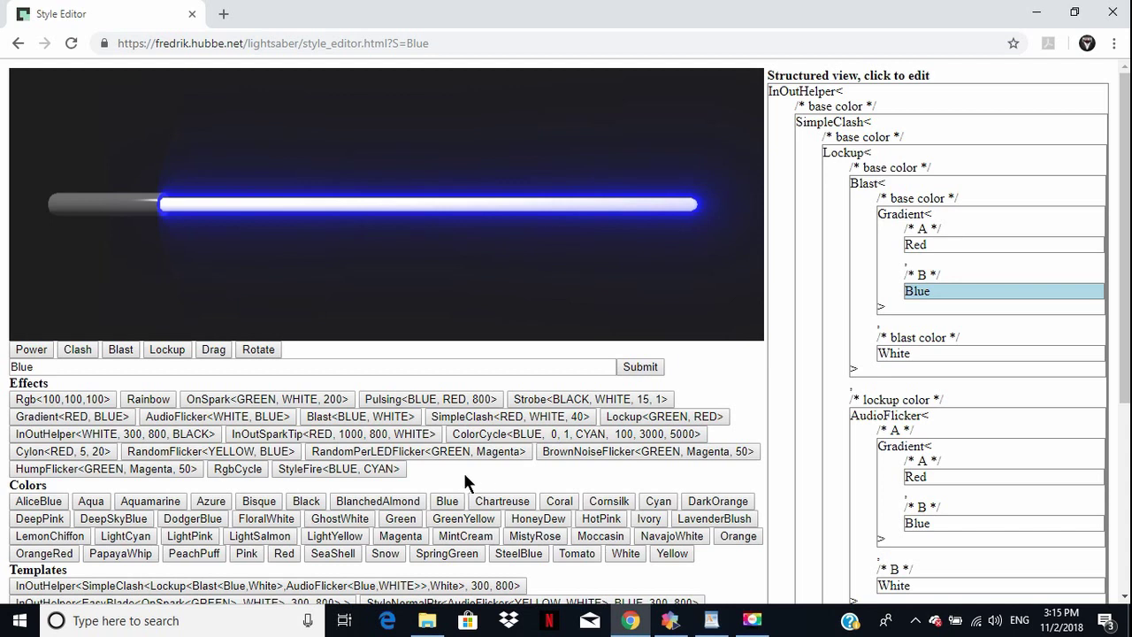
click(79, 416)
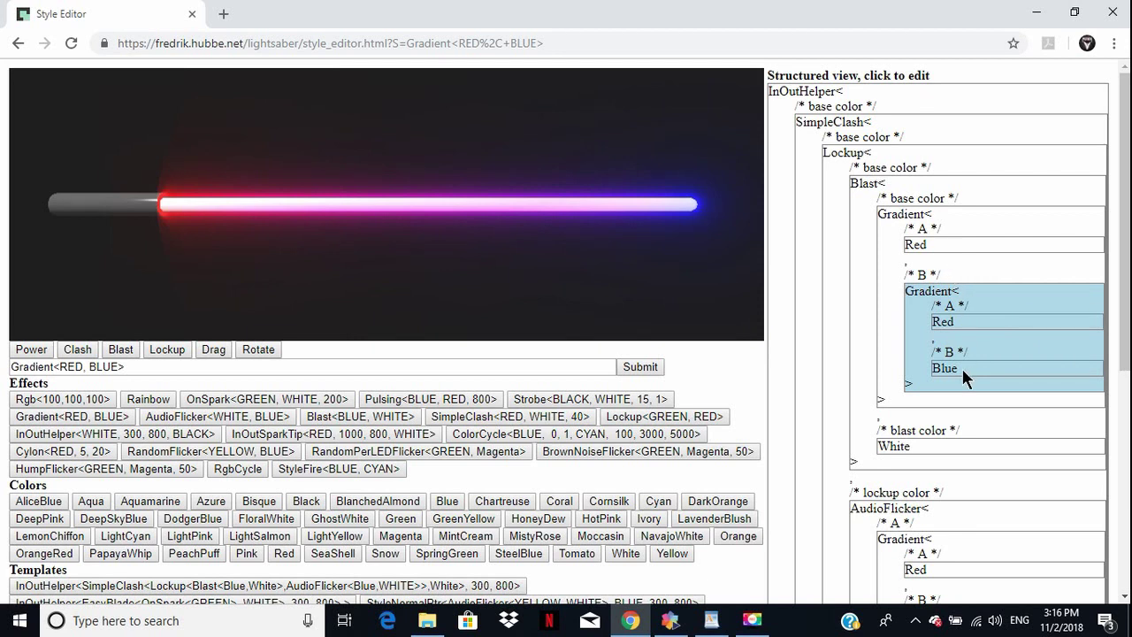
click(783, 350)
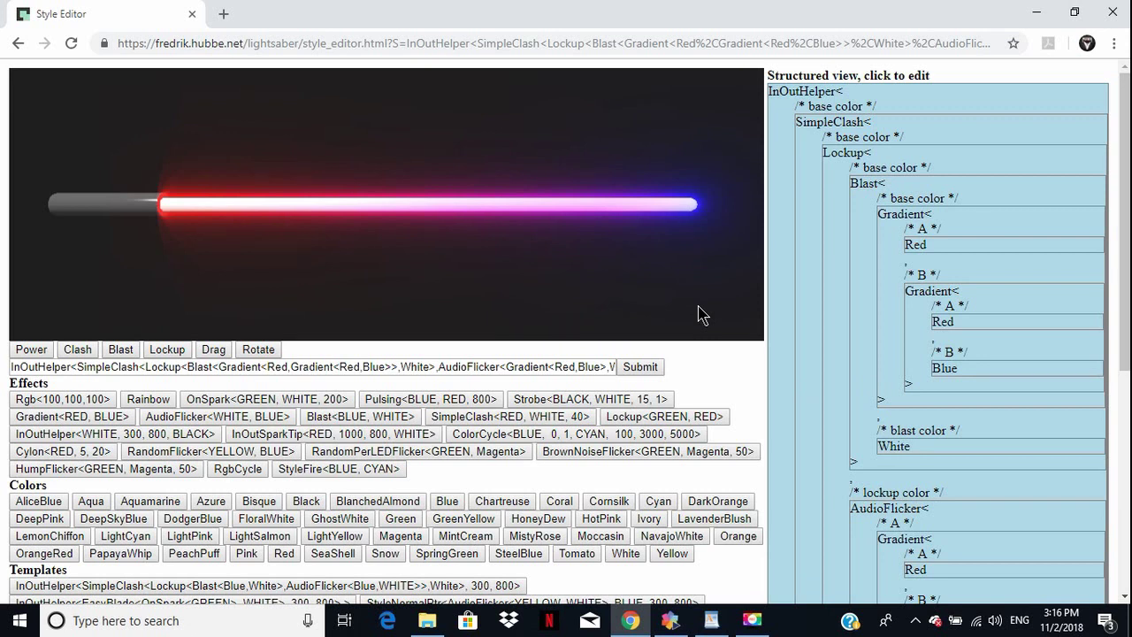
Try White and then HotPink as the outer gradient's first colour, previewing each.
click(1002, 246)
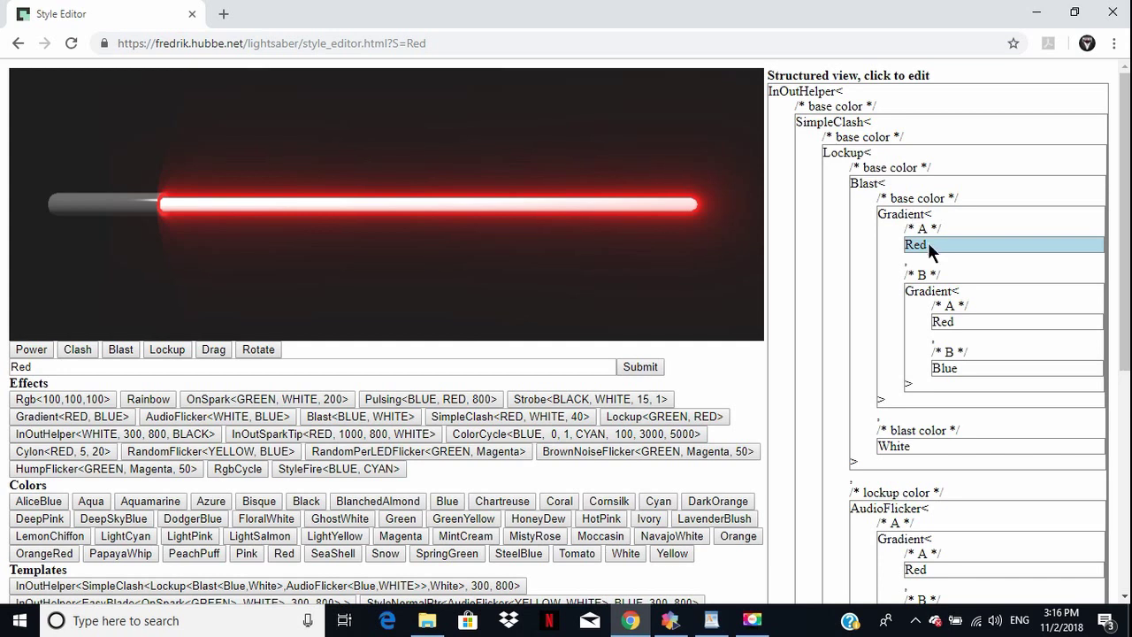
click(622, 554)
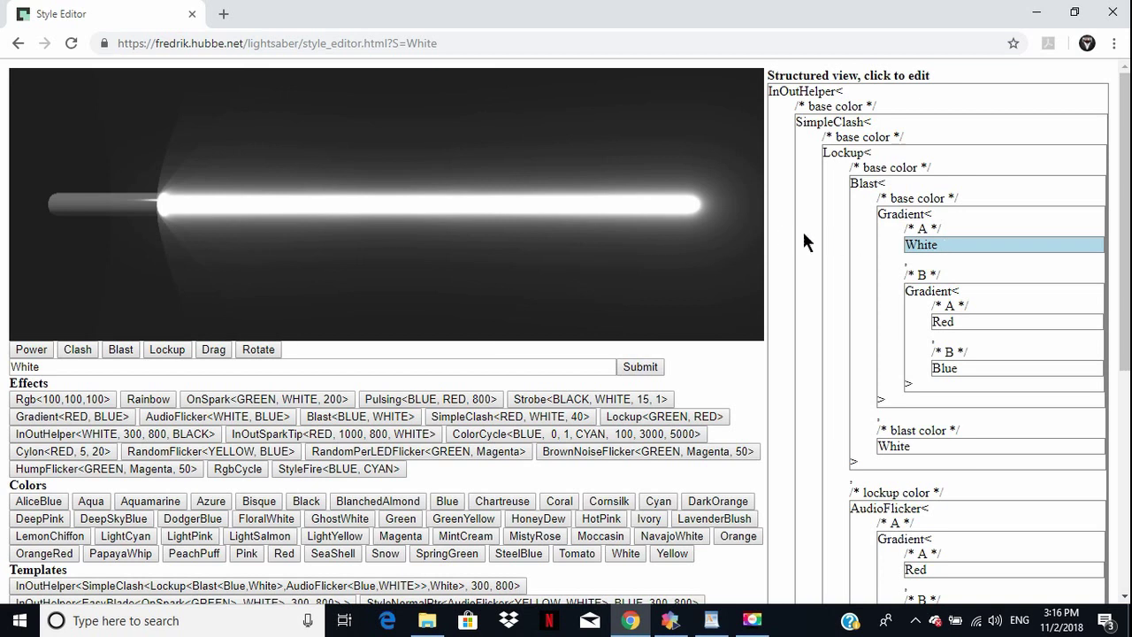
click(780, 226)
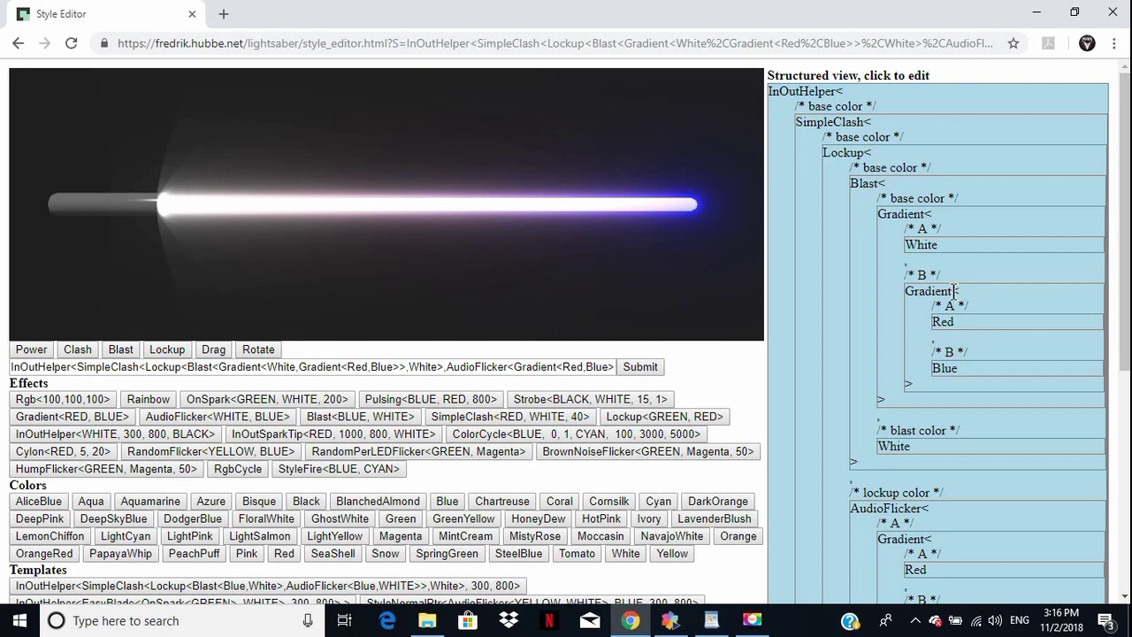
click(952, 244)
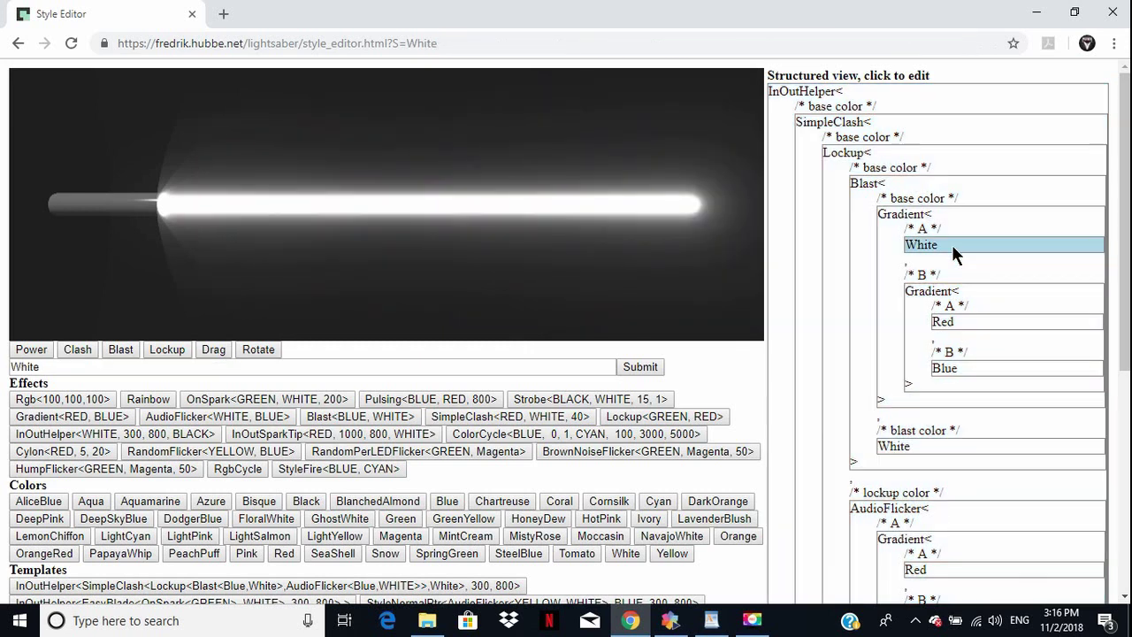
click(603, 520)
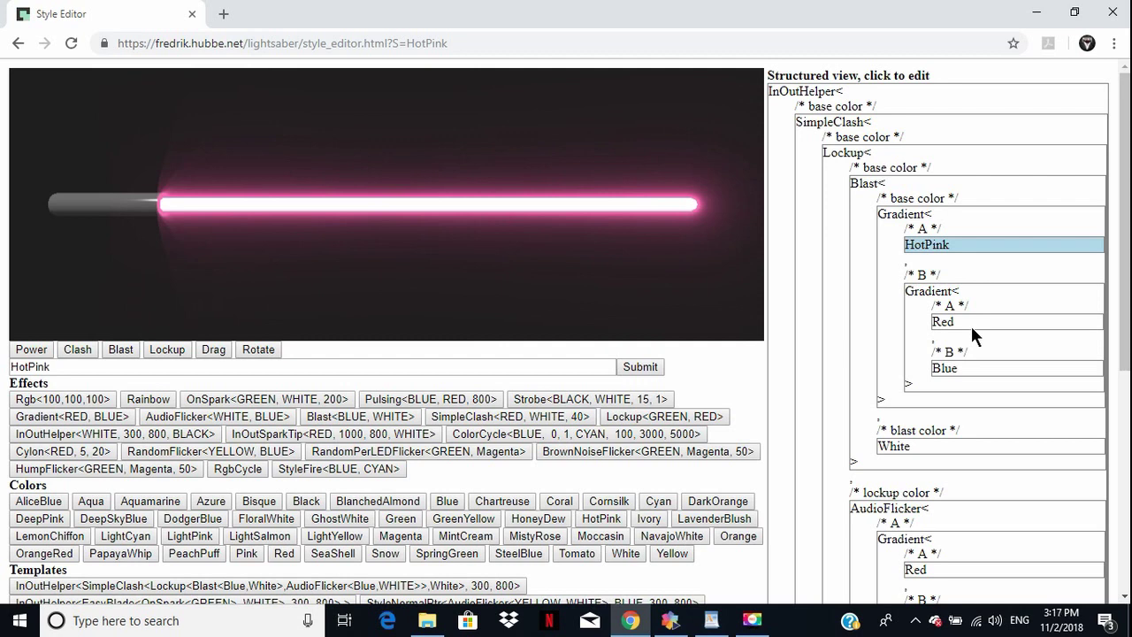
click(791, 311)
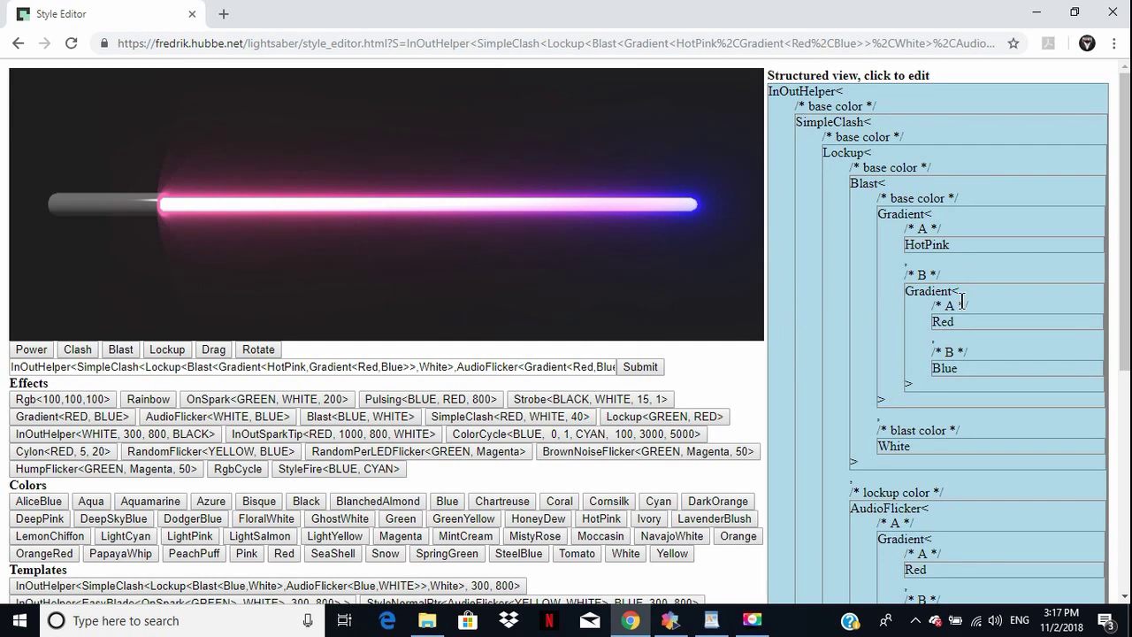
Reset the outer colour to Red, set the nested gradient's first colour to HotPink, and preview.
click(970, 246)
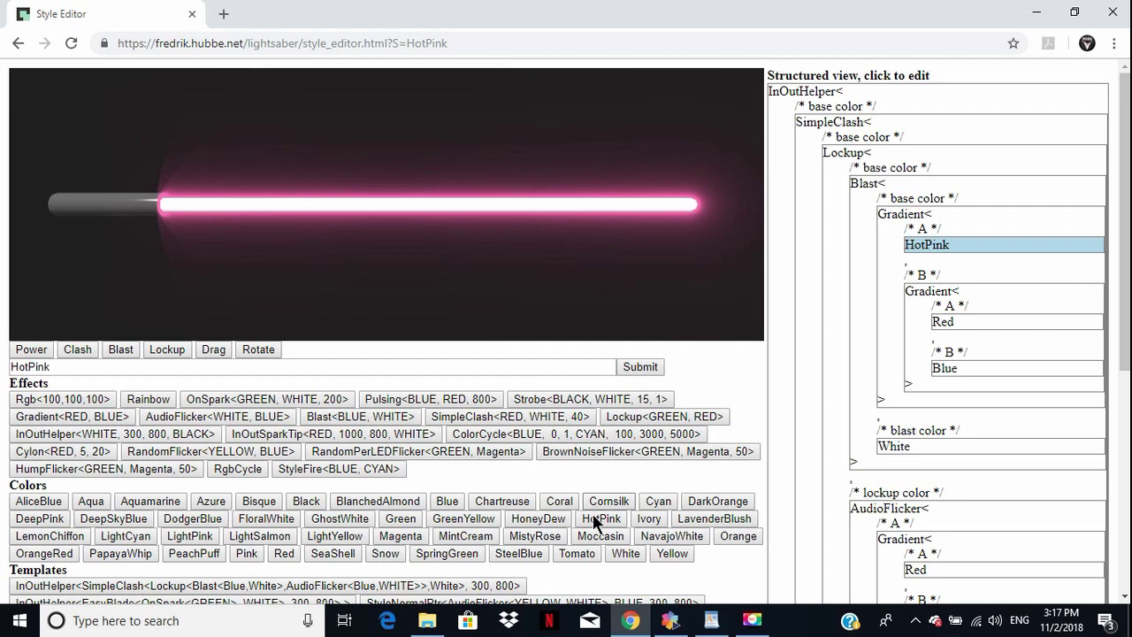
click(284, 553)
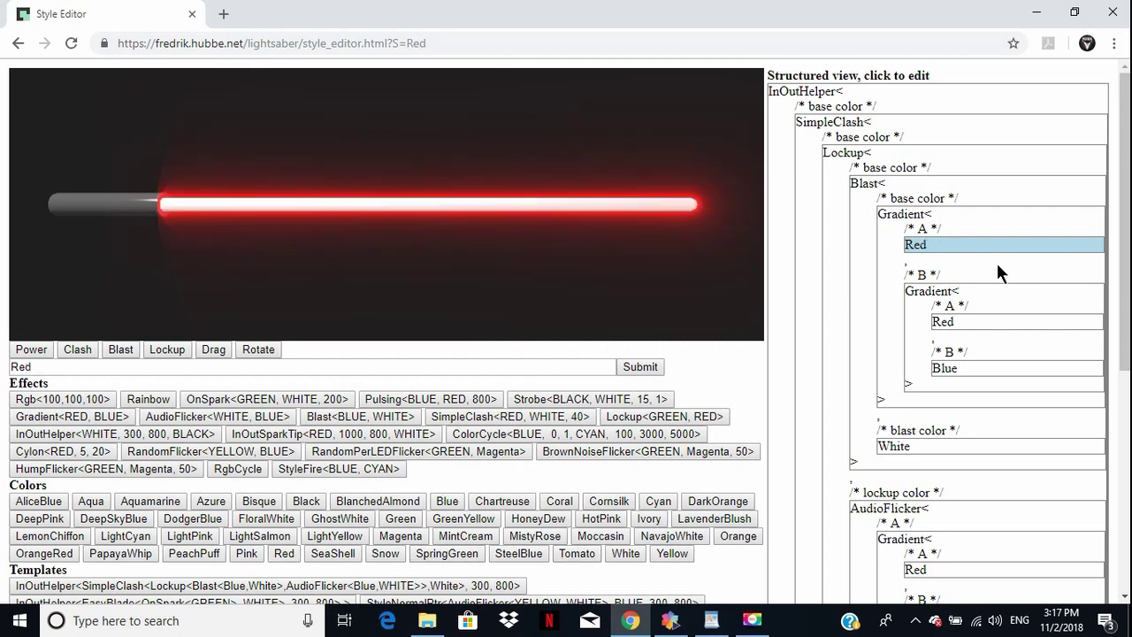
click(957, 318)
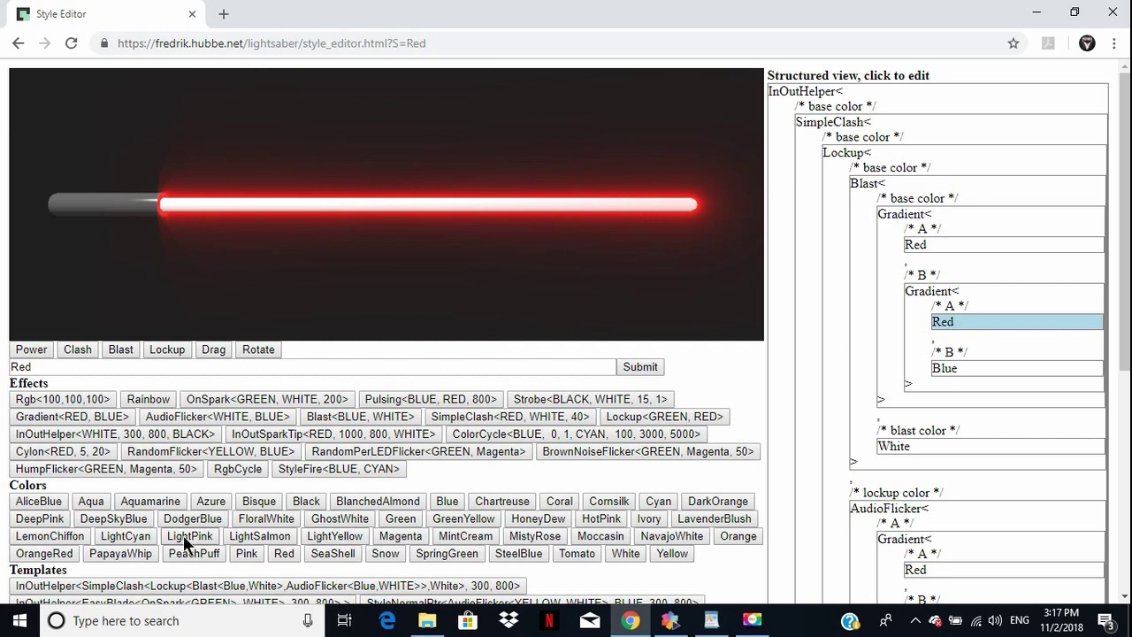
click(611, 522)
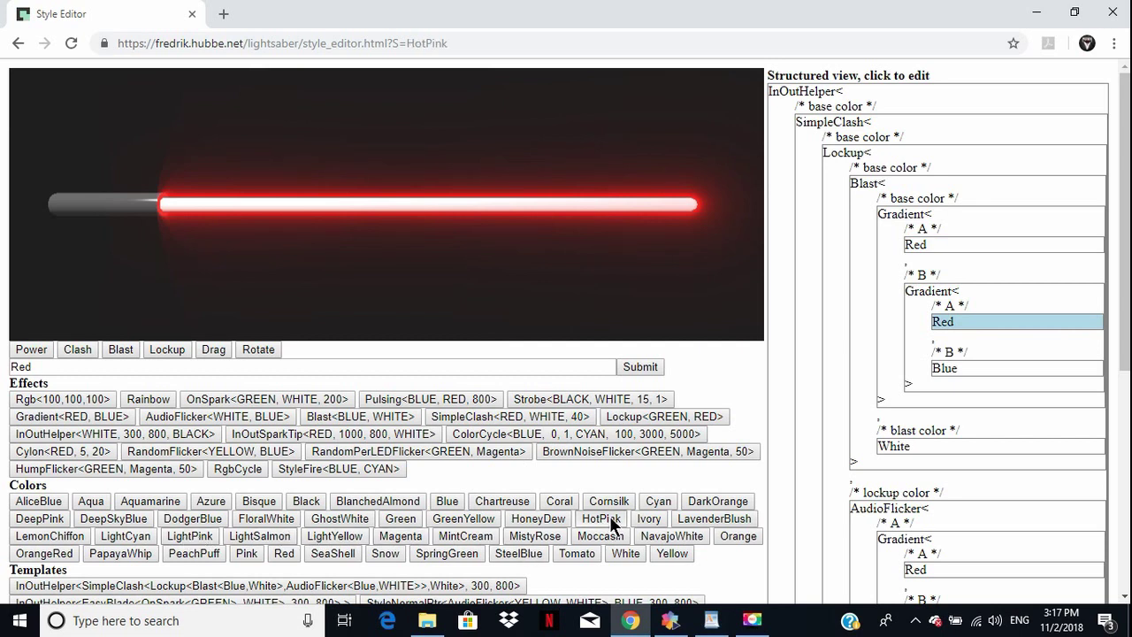
click(995, 367)
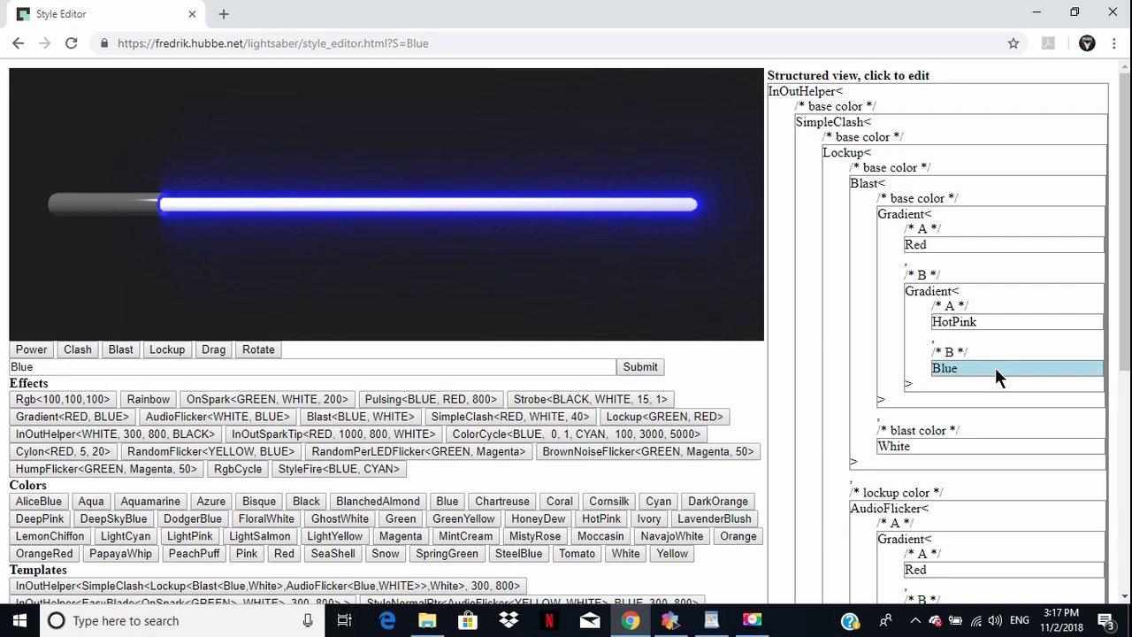
click(784, 288)
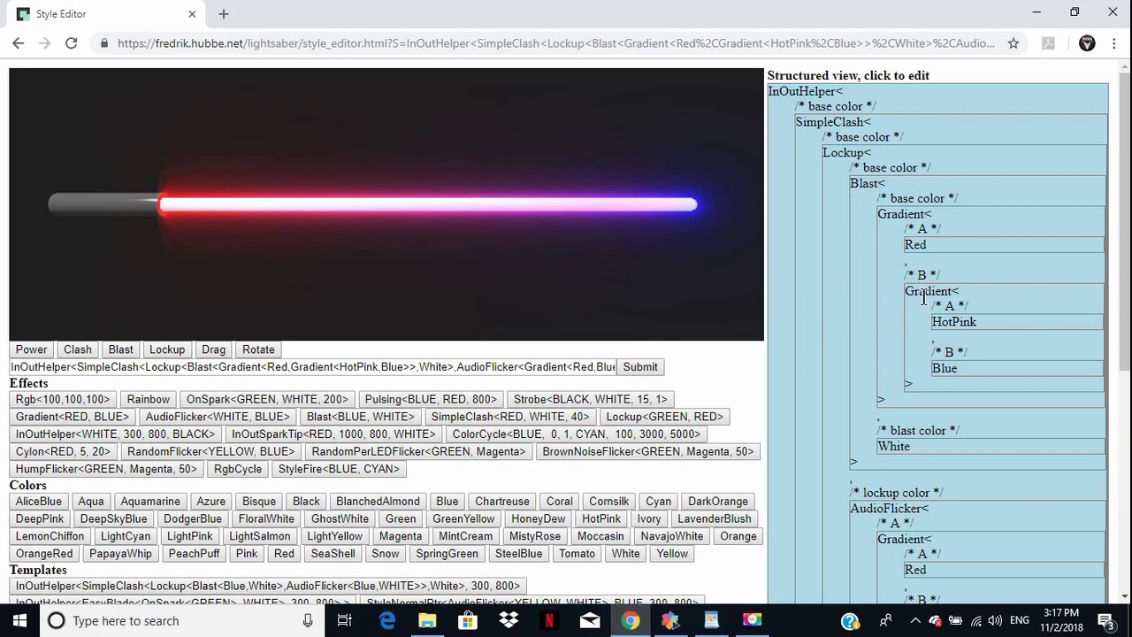
Preview the full red–HotPink–blue style, then scroll down to the extension, retraction and retracted-colour settings.
click(979, 320)
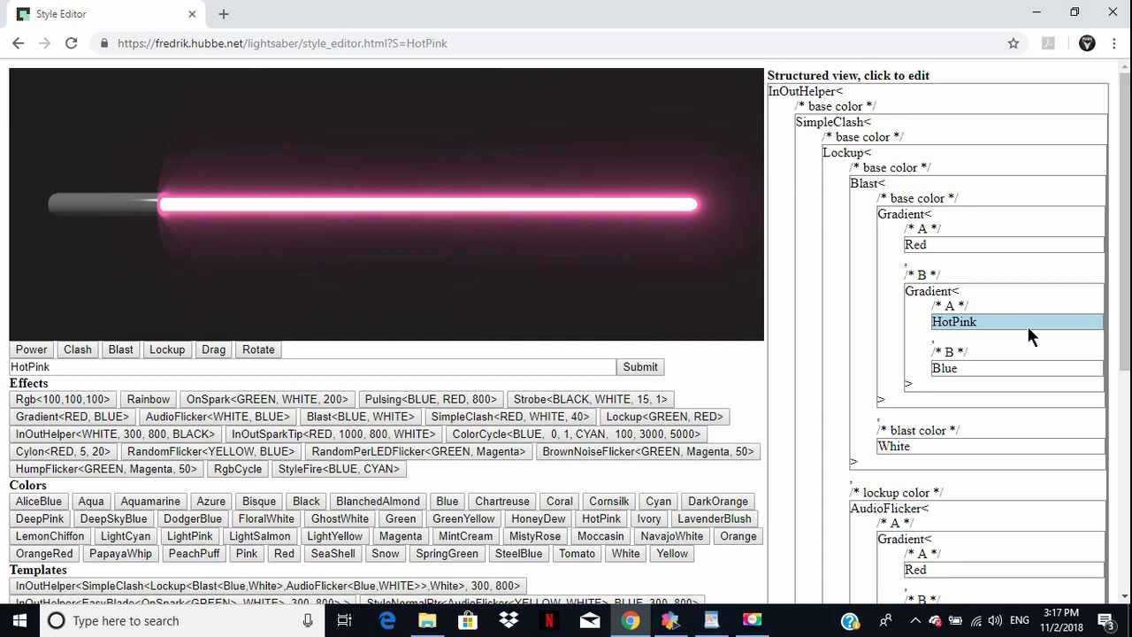
click(779, 317)
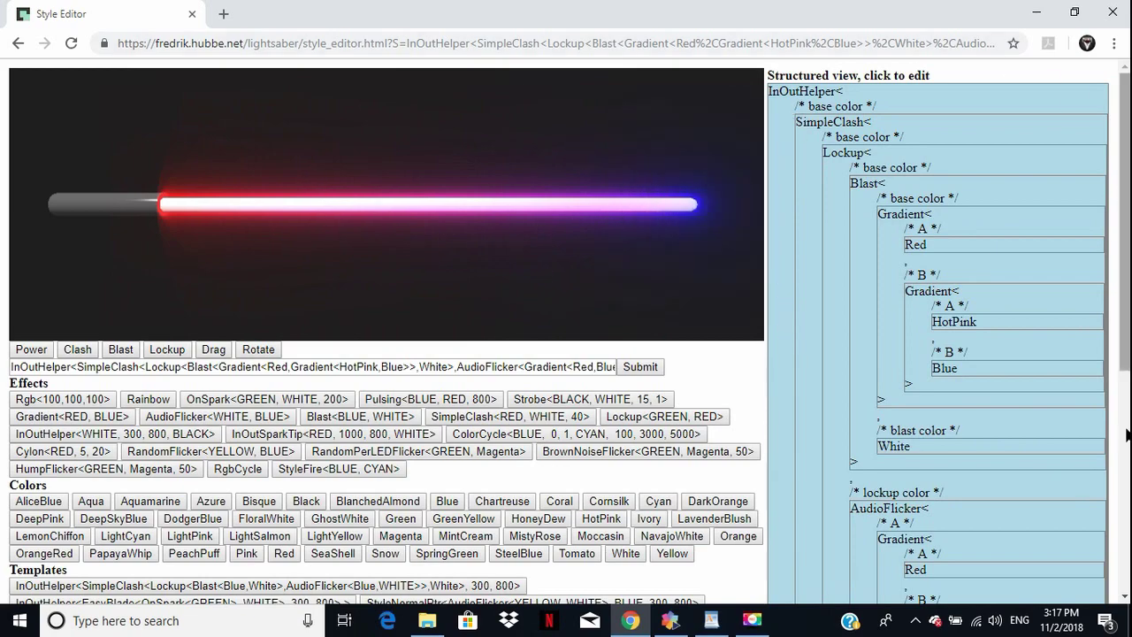
scroll(1127, 301, down, 5)
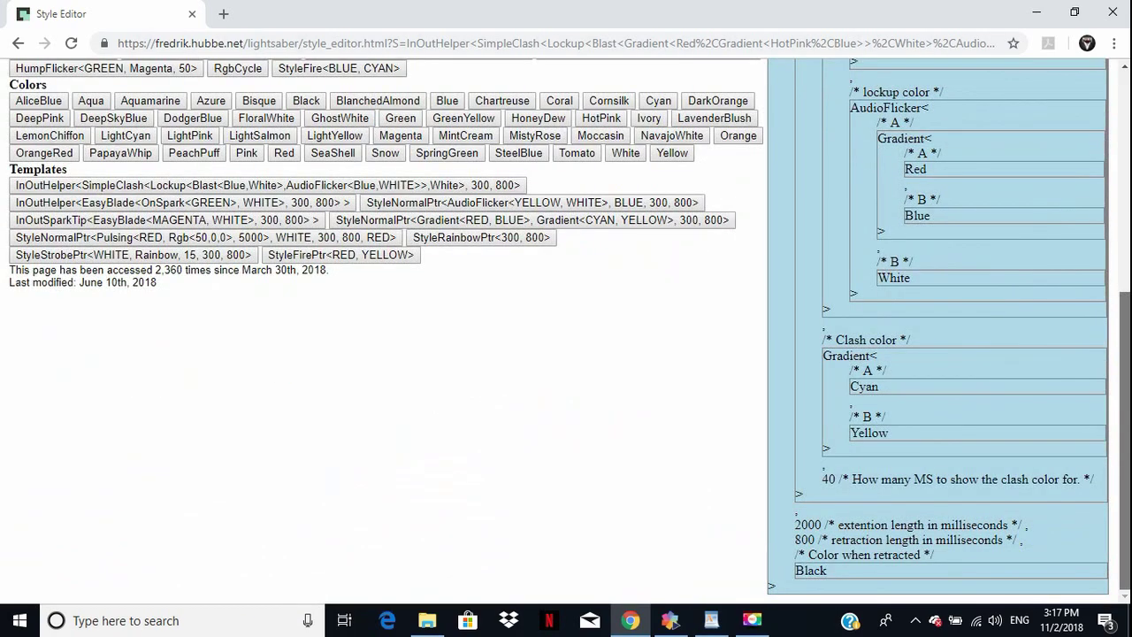
scroll(566, 327, up, 5)
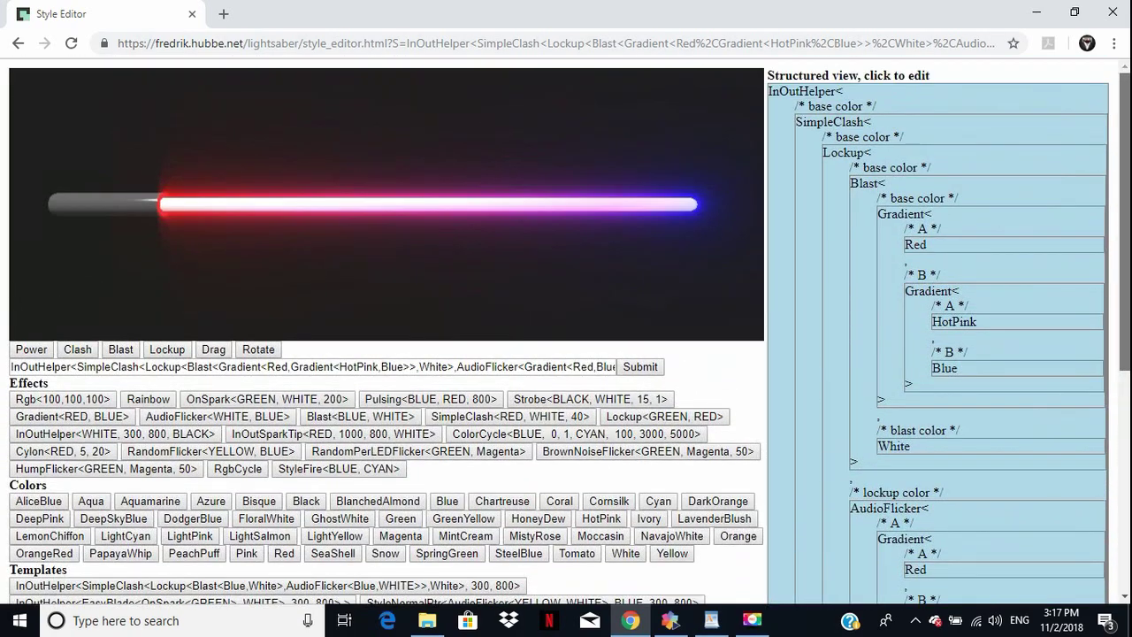
scroll(566, 327, down, 5)
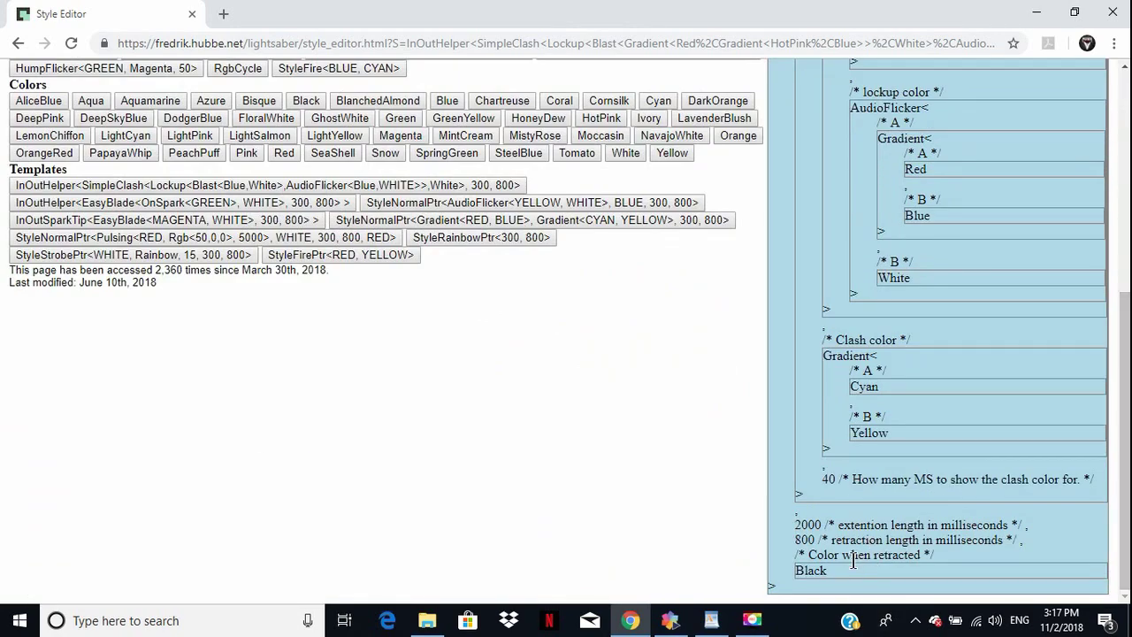
scroll(1125, 507, up, 5)
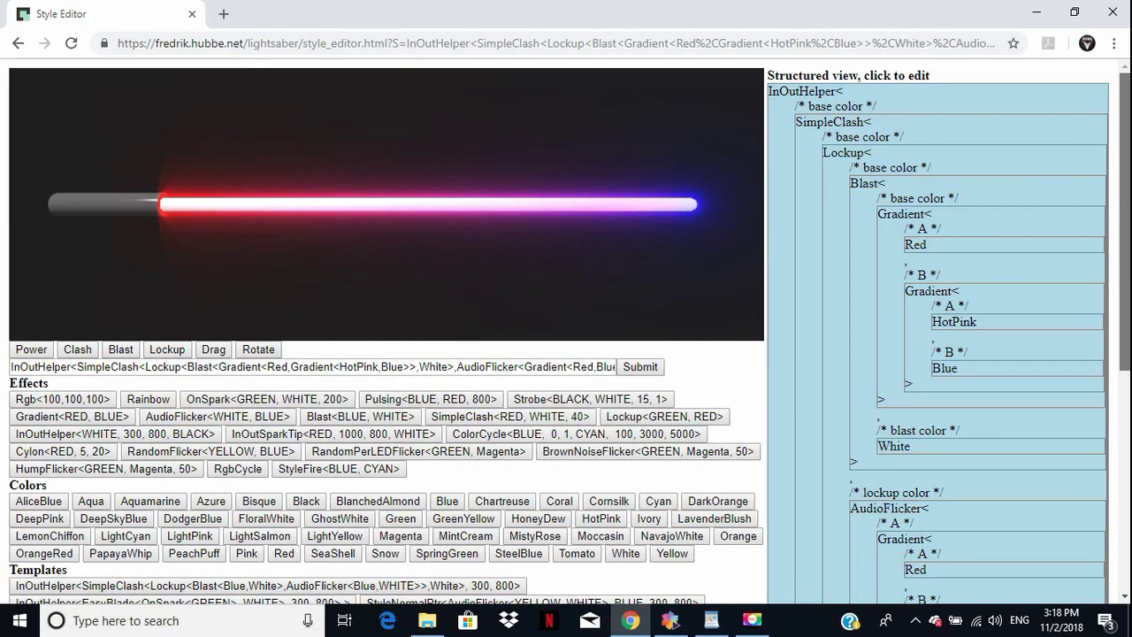
scroll(566, 328, down, 2)
scroll(566, 328, down, 2)
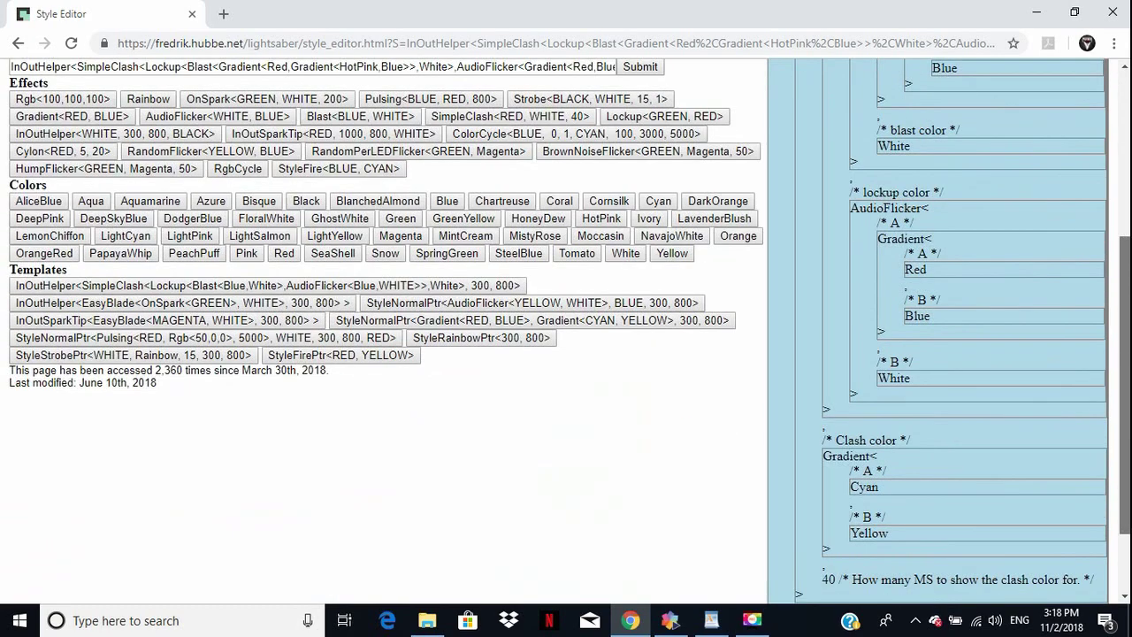
scroll(567, 328, down, 2)
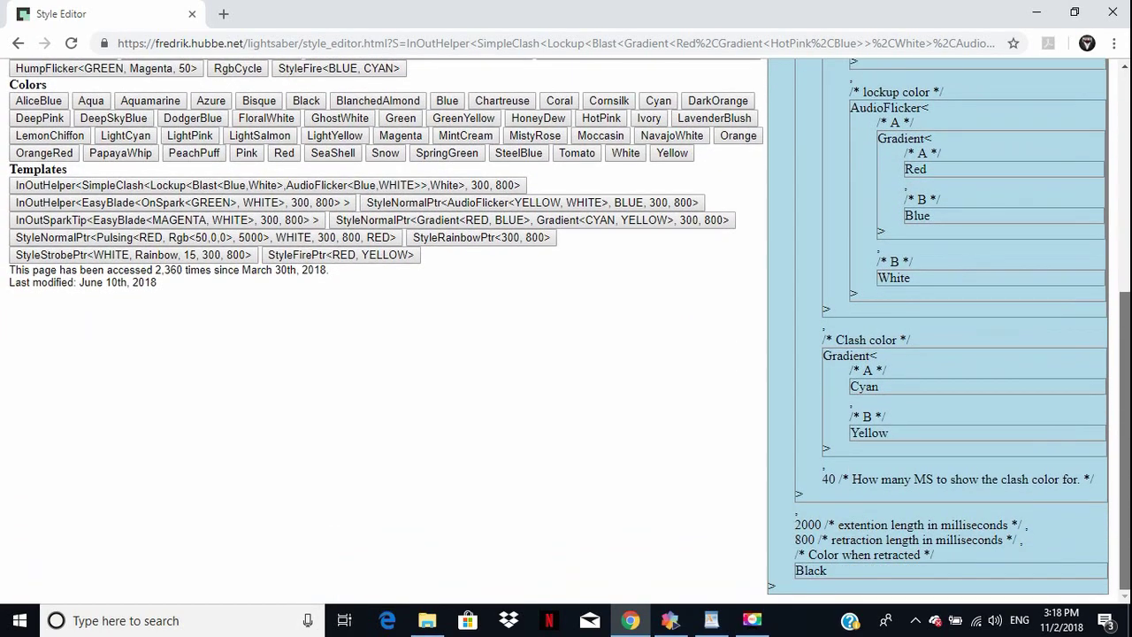
Replace the Black retracted colour with a HumpFlicker effect.
click(854, 569)
scroll(585, 448, up, 4)
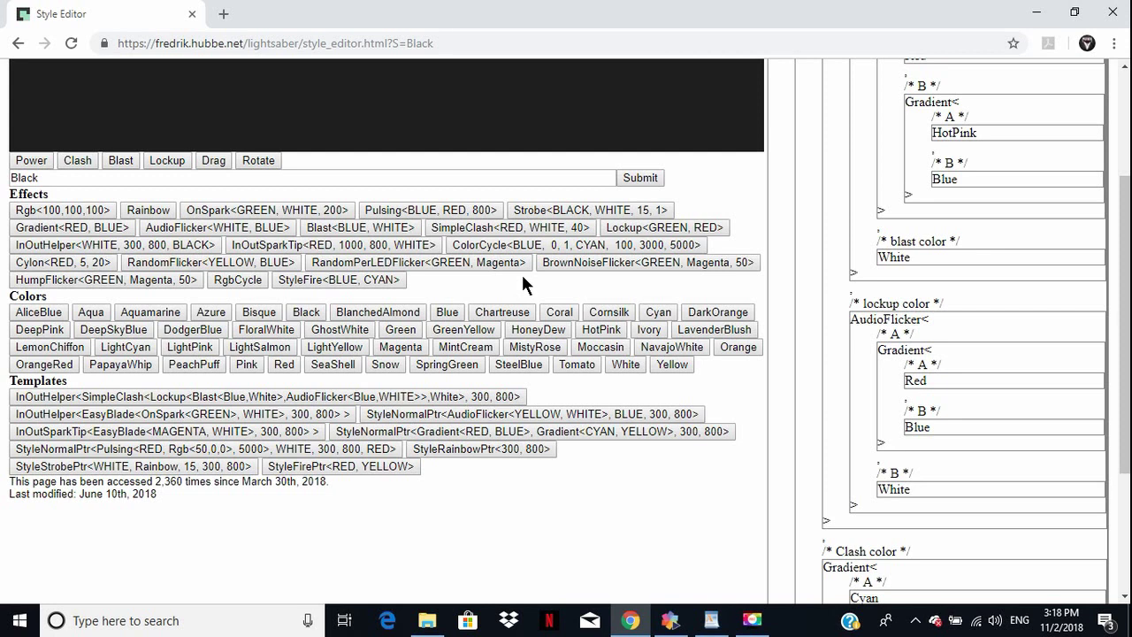
click(108, 281)
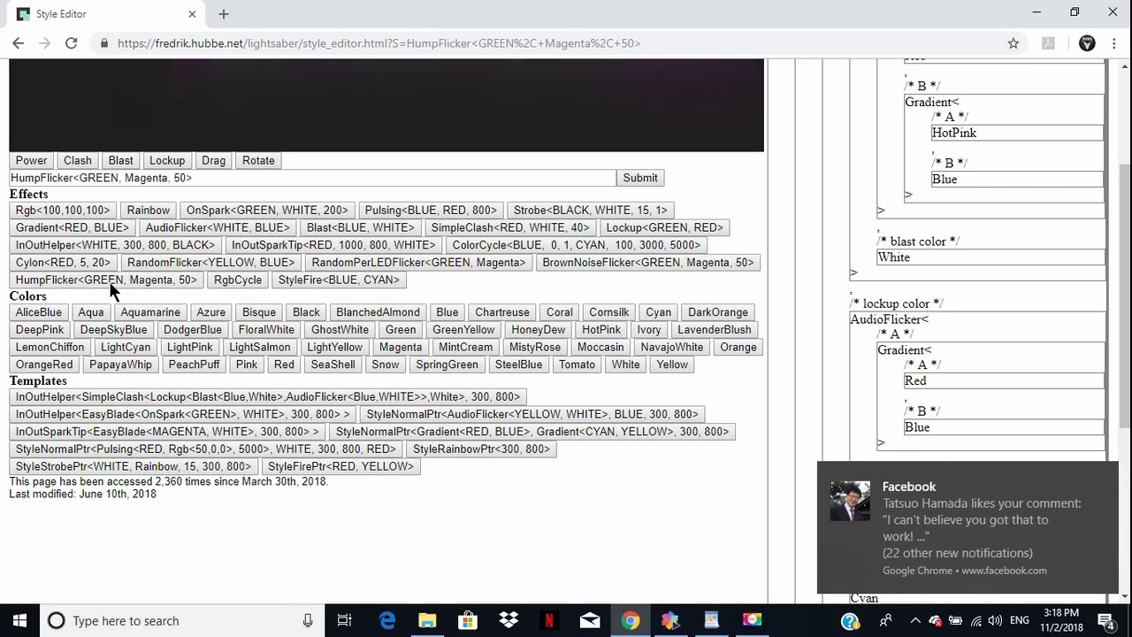
drag(1125, 213, 1125, 119)
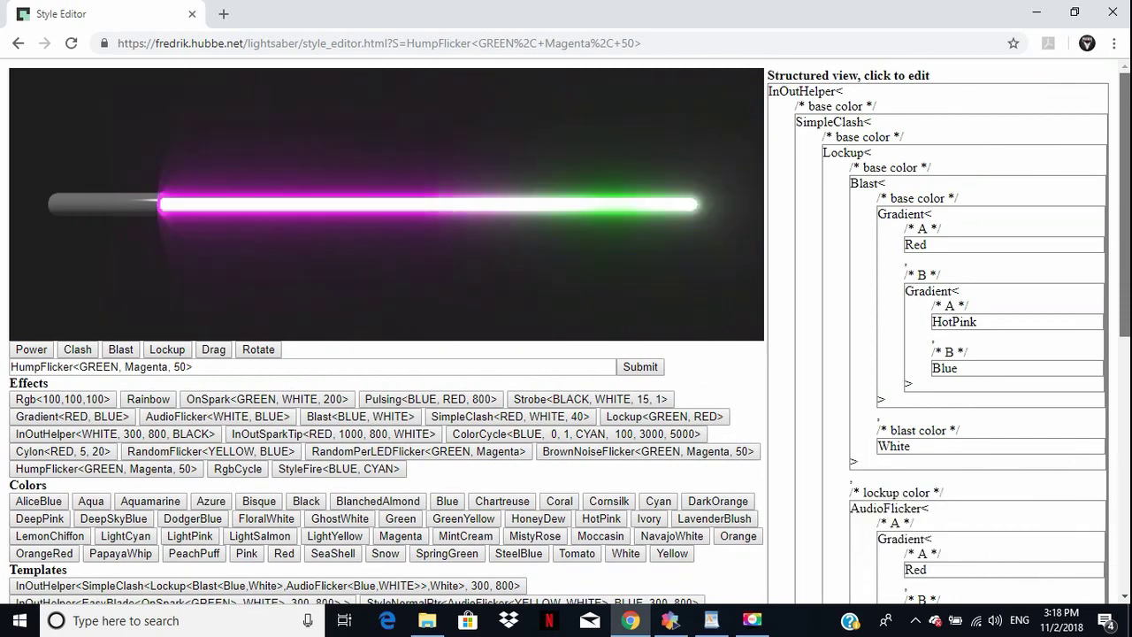
scroll(566, 354, down, 1)
scroll(566, 333, down, 3)
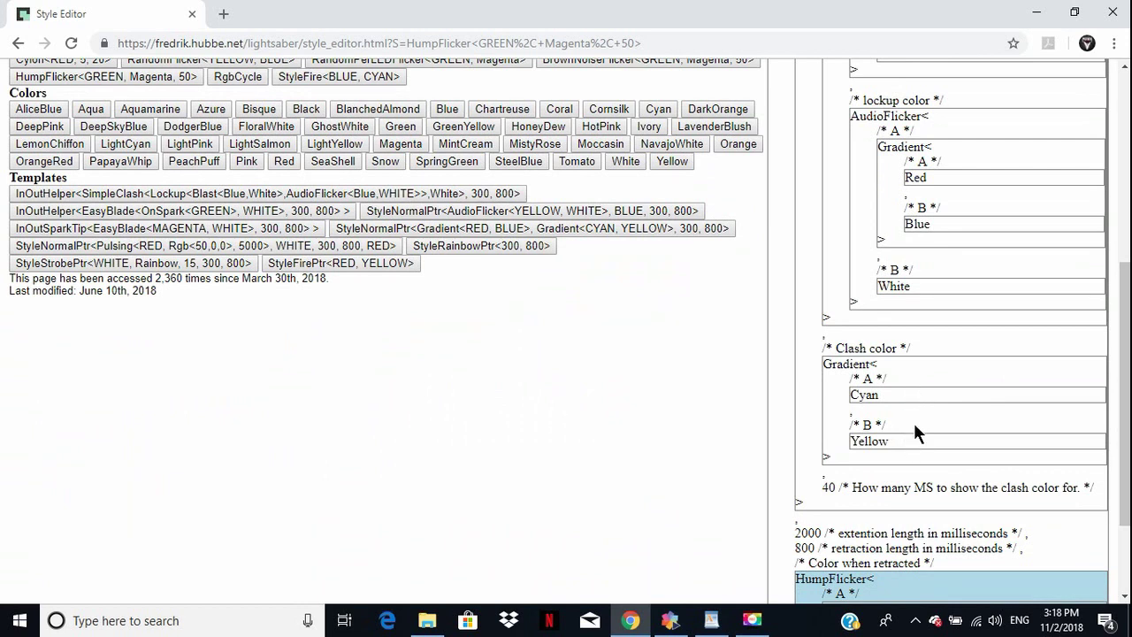
scroll(925, 531, down, 2)
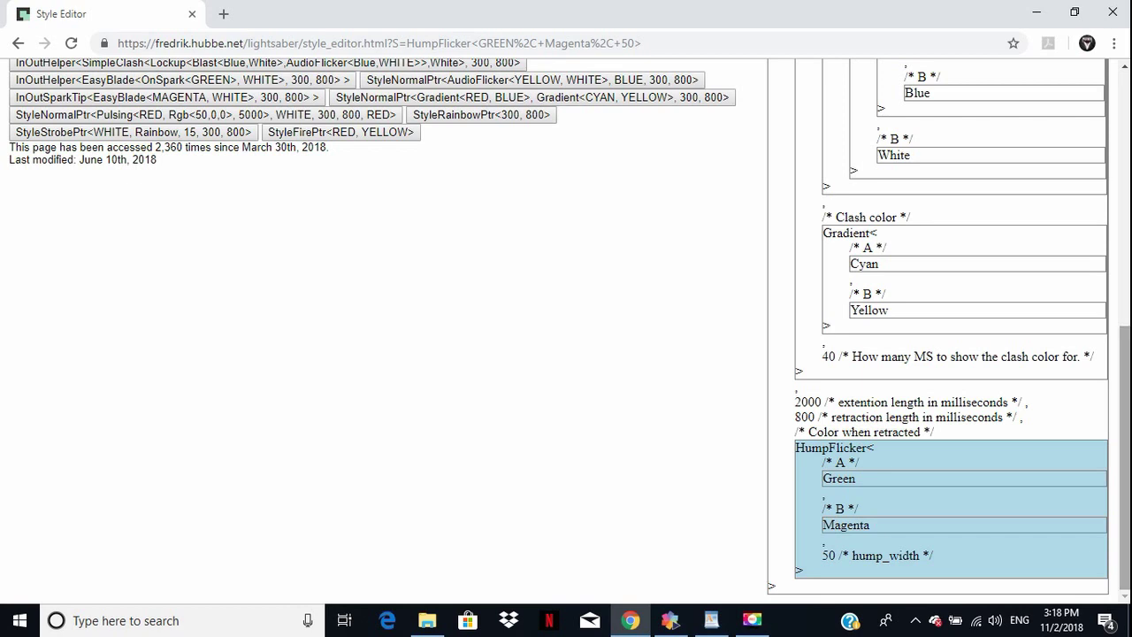
Swap HumpFlicker's Green for Pulsing<Blue, Red, 800> and make the pulse's first colour Red.
click(896, 479)
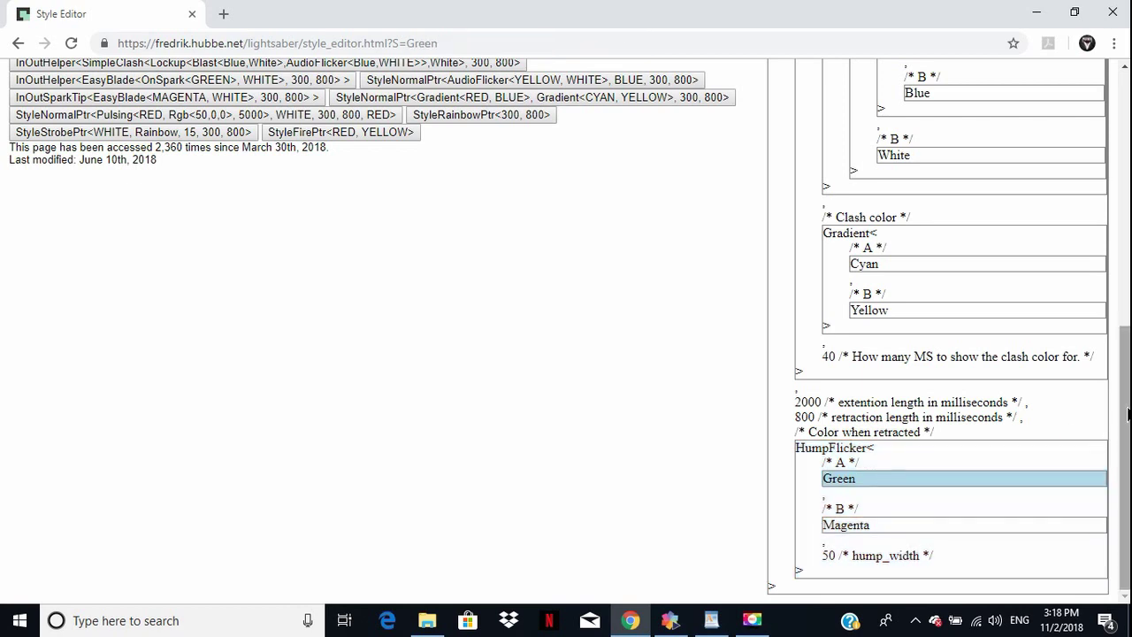
scroll(896, 478, up, 3)
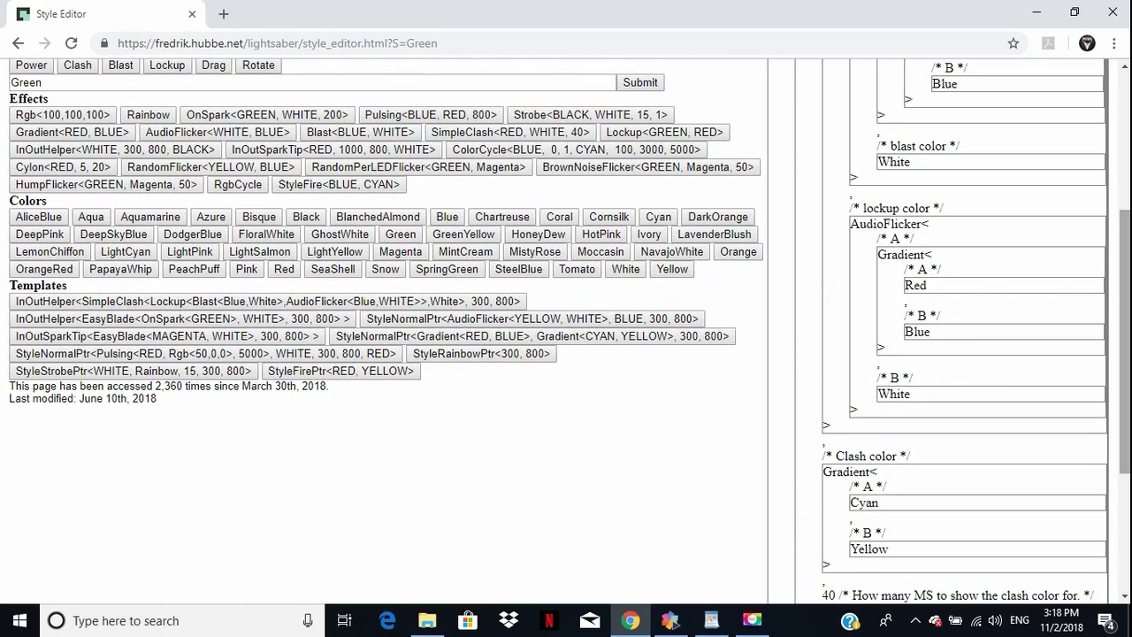
click(431, 114)
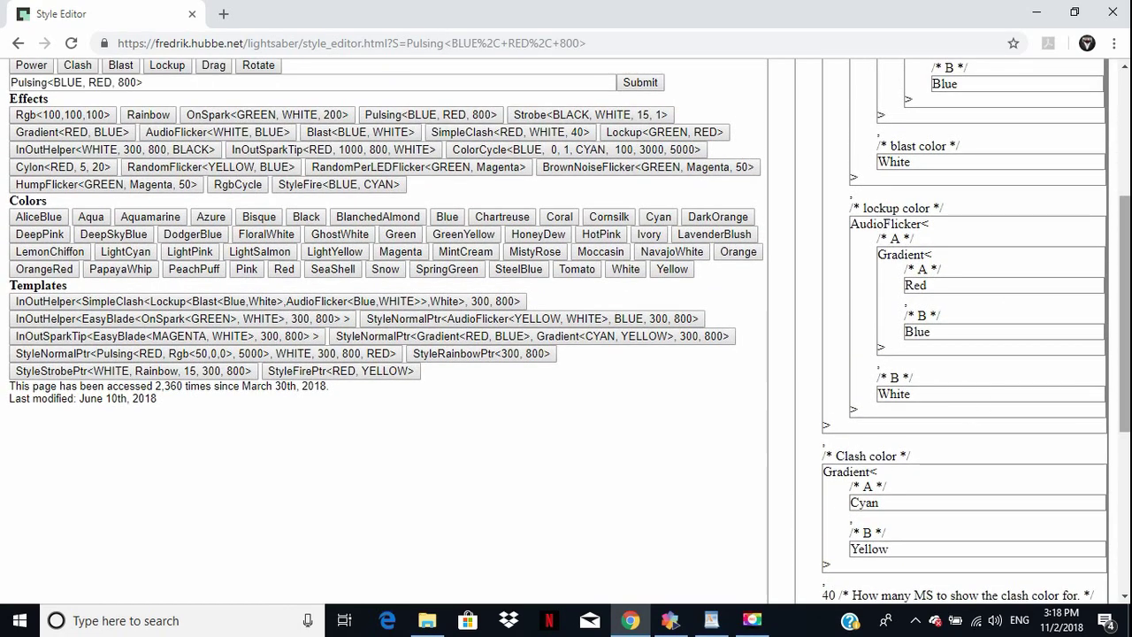
drag(1125, 310, 1125, 467)
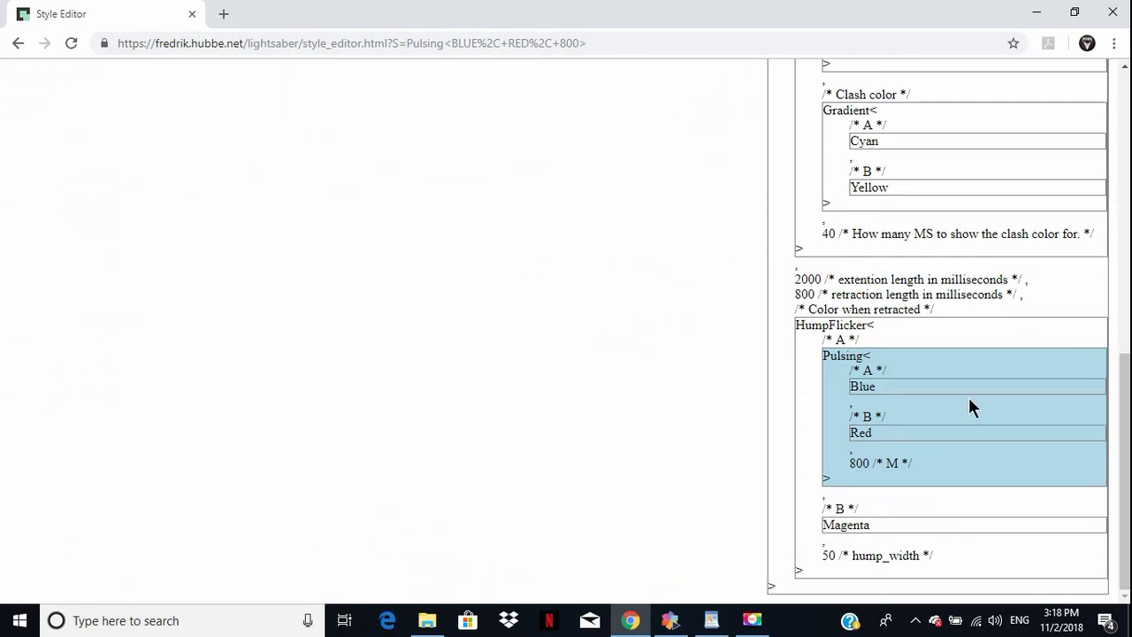
click(900, 386)
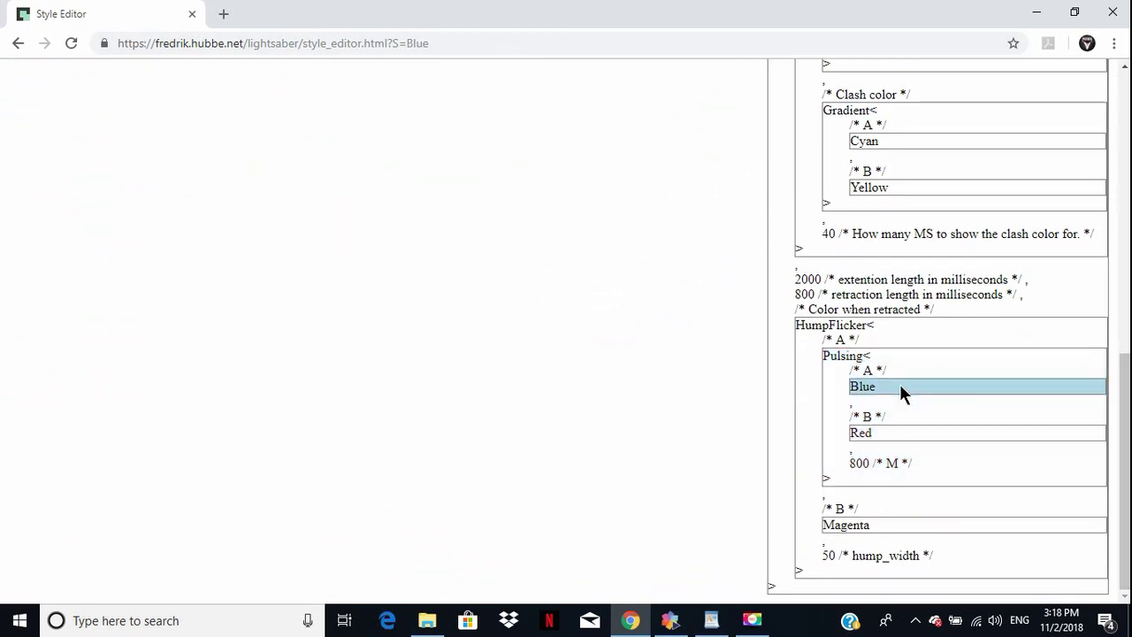
drag(1125, 391, 1125, 205)
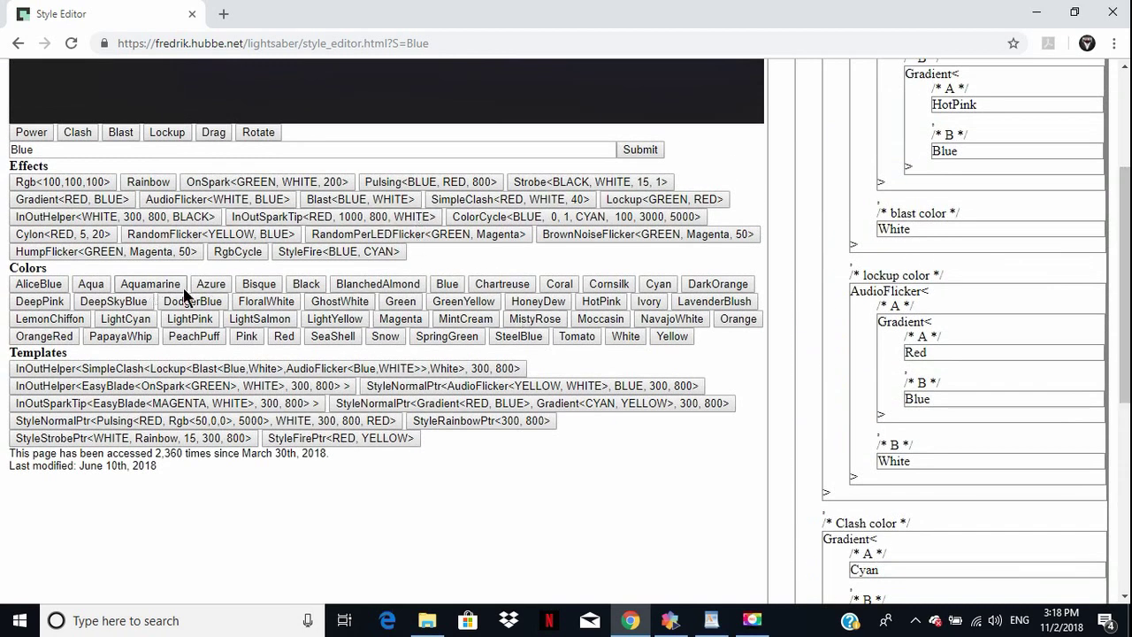
click(283, 336)
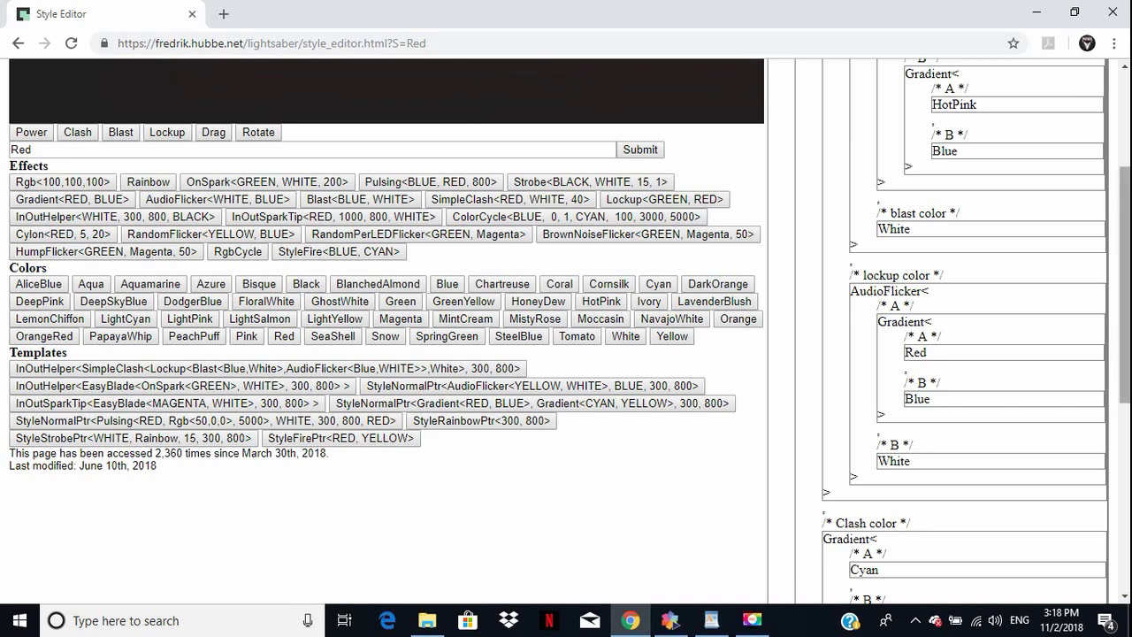
Change the clash gradient's second colour from Yellow to Black.
scroll(920, 318, down, 3)
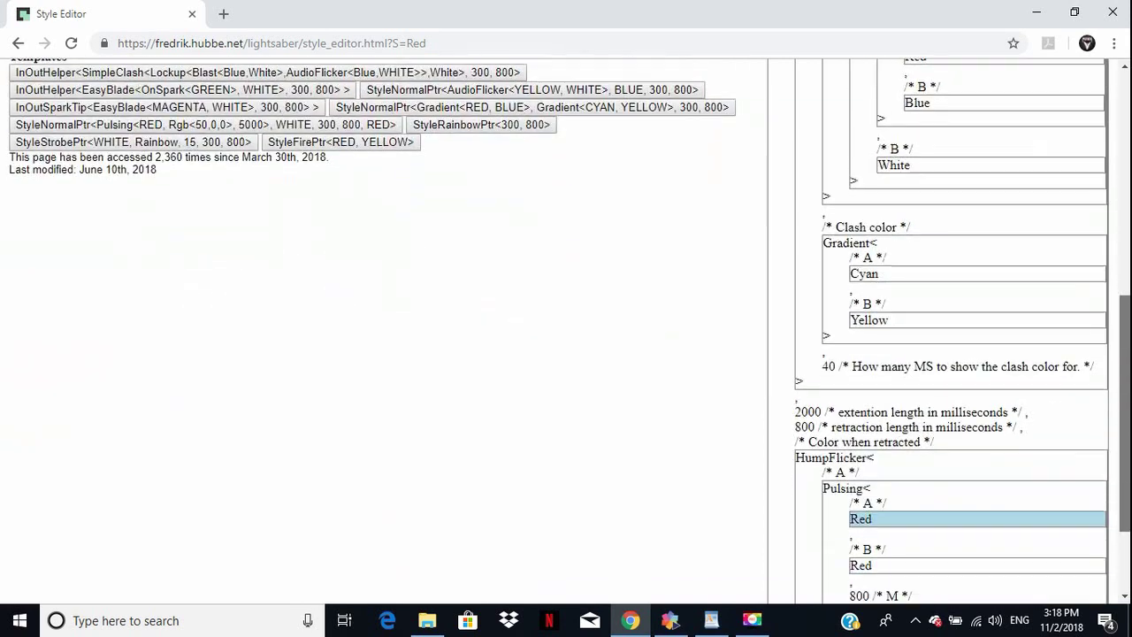
click(915, 321)
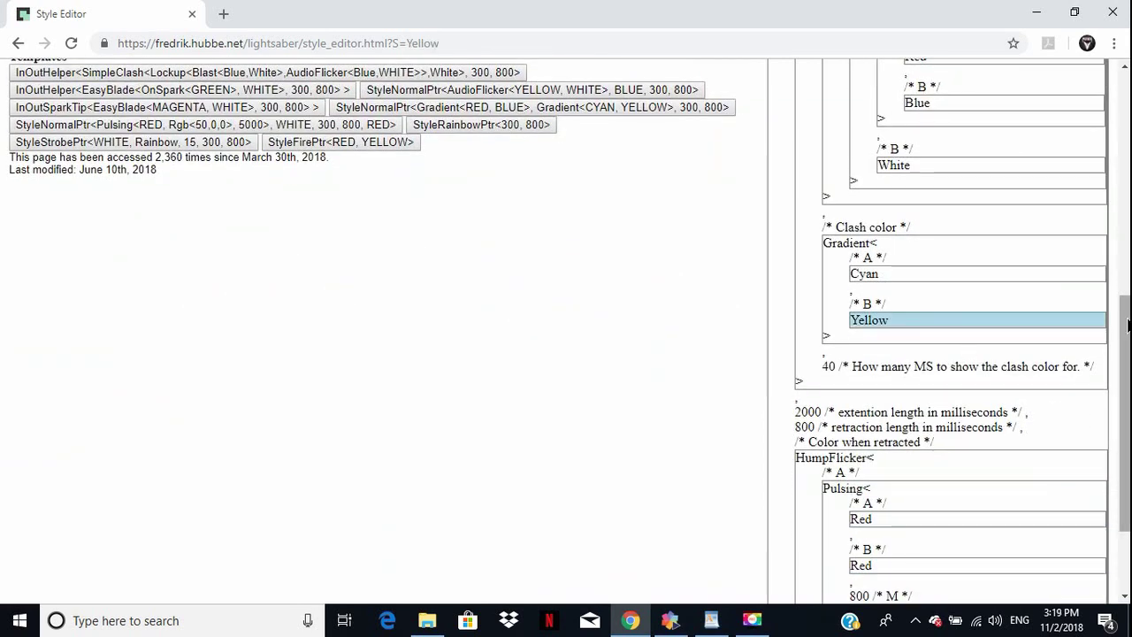
scroll(1128, 325, up, 4)
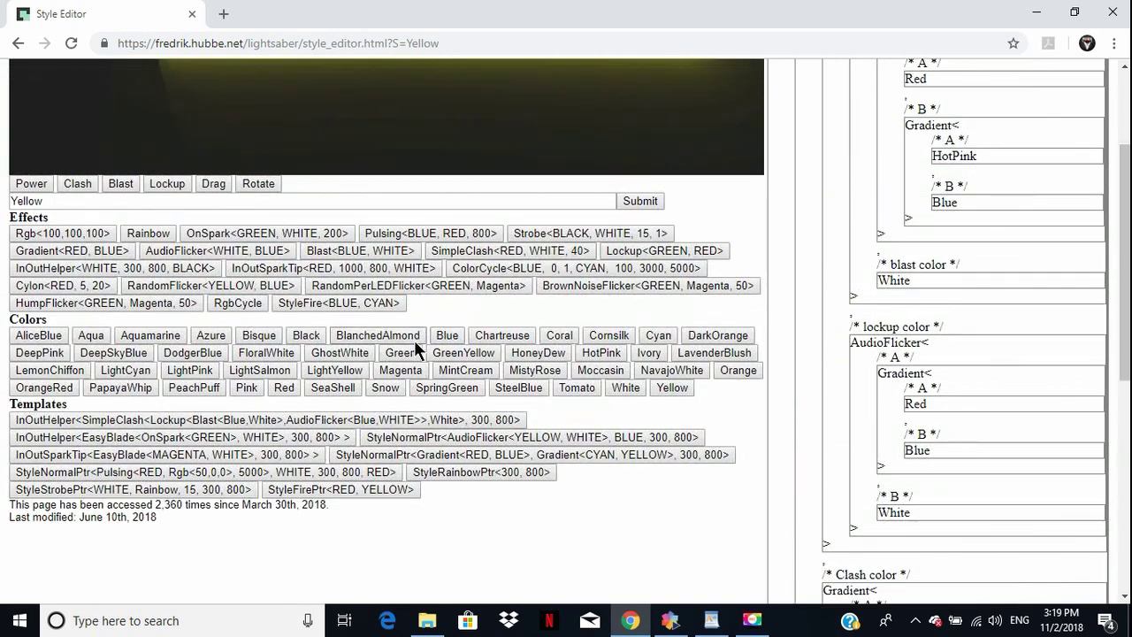
click(303, 337)
Change the retraction pulse's second colour from Red to Black.
scroll(303, 337, down, 5)
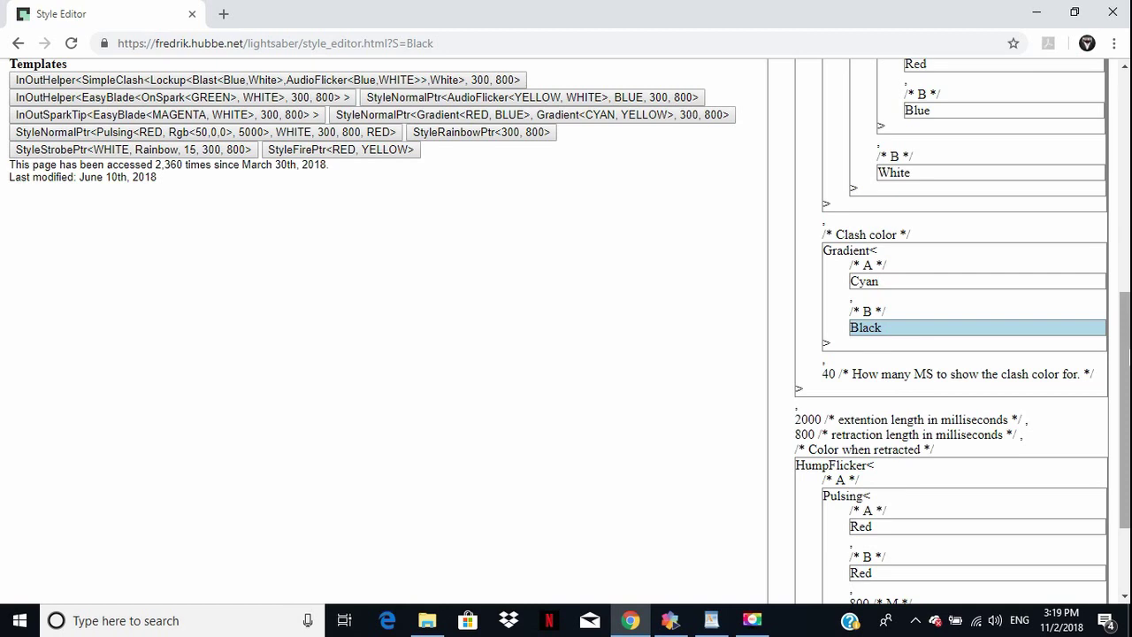
scroll(944, 452, down, 2)
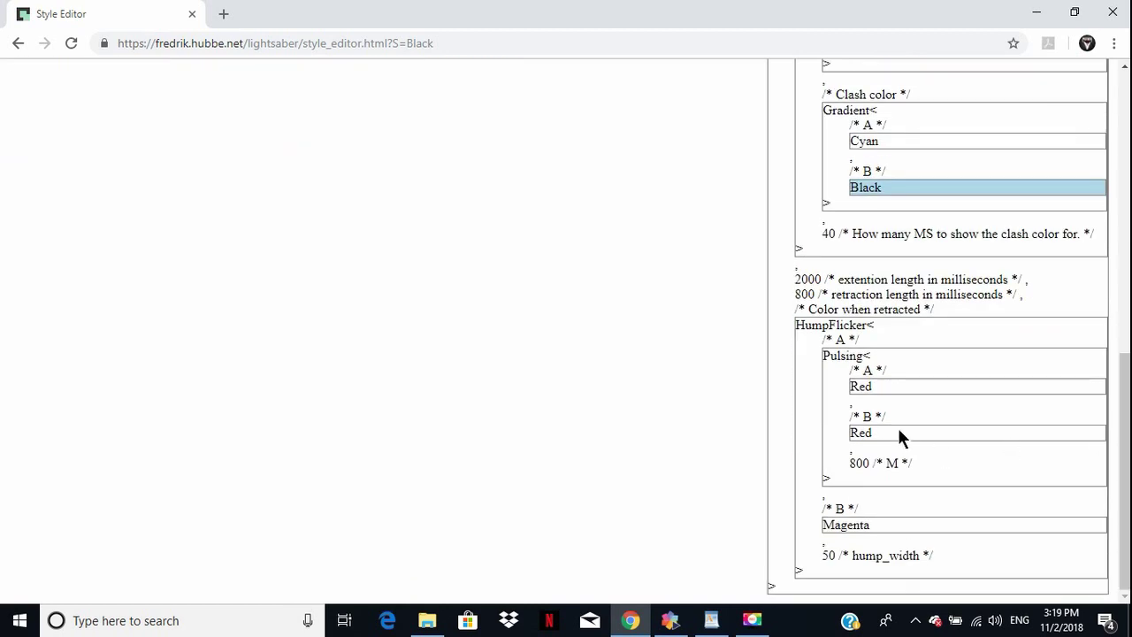
click(899, 432)
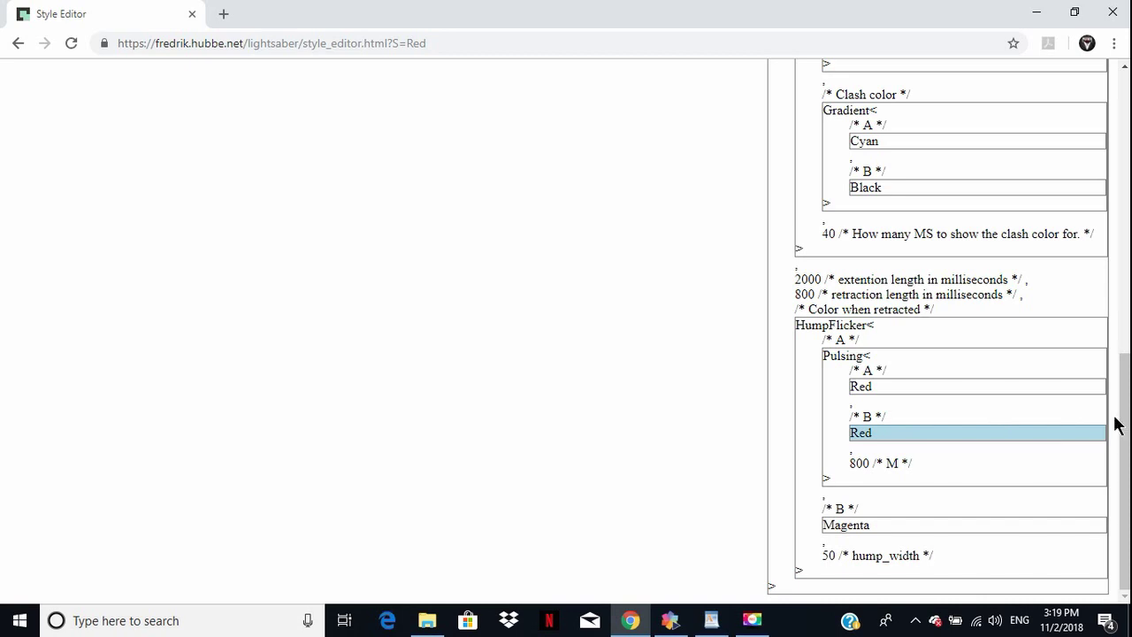
scroll(1125, 422, up, 3)
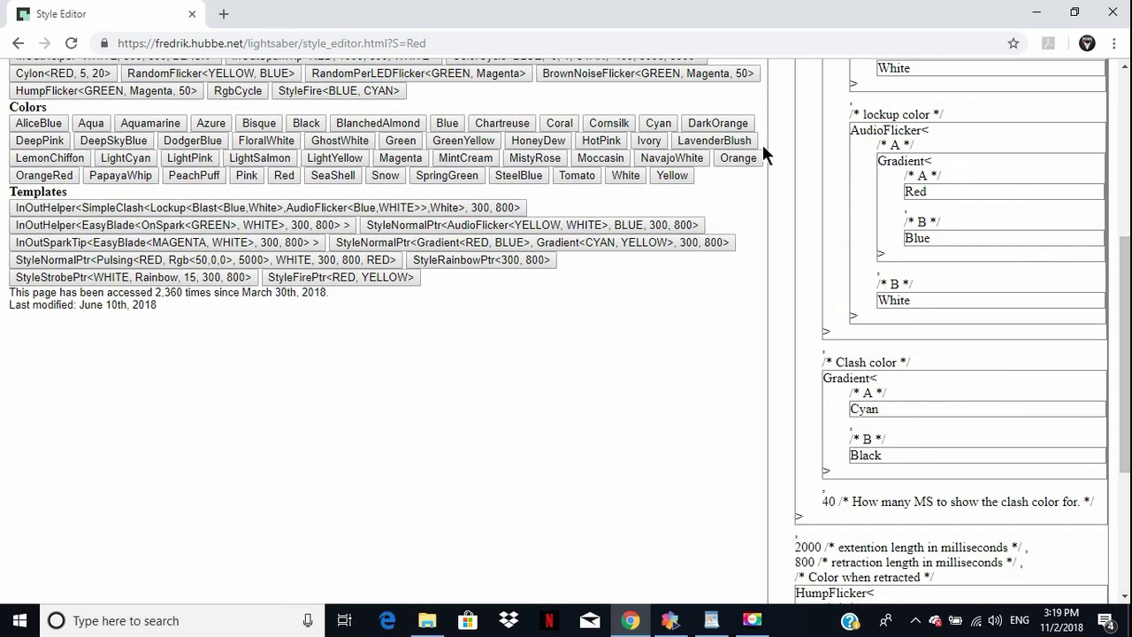
click(306, 123)
Load the HumpFlicker retraction style into the style text field for editing.
scroll(1125, 398, down, 3)
scroll(1119, 407, down, 1)
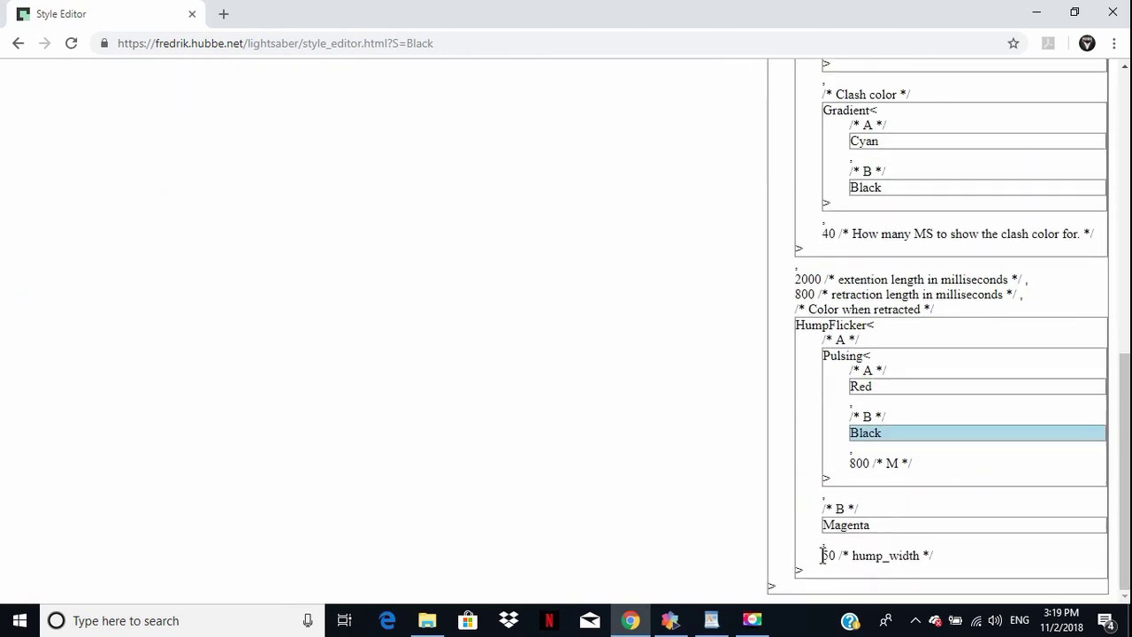
scroll(1029, 528, up, 7)
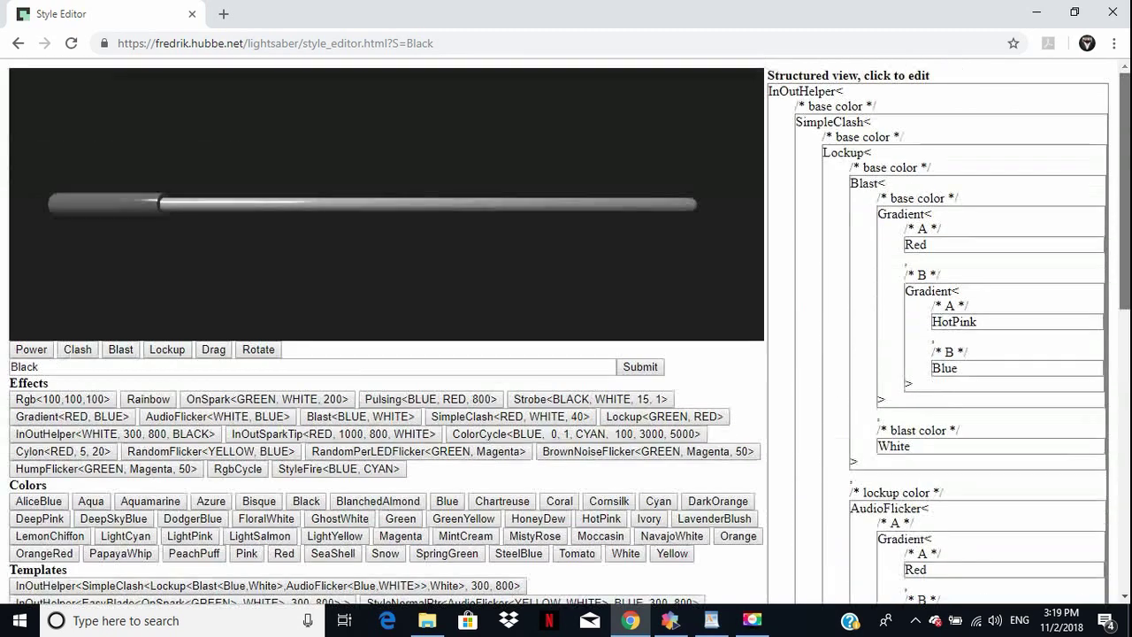
scroll(566, 332, down, 5)
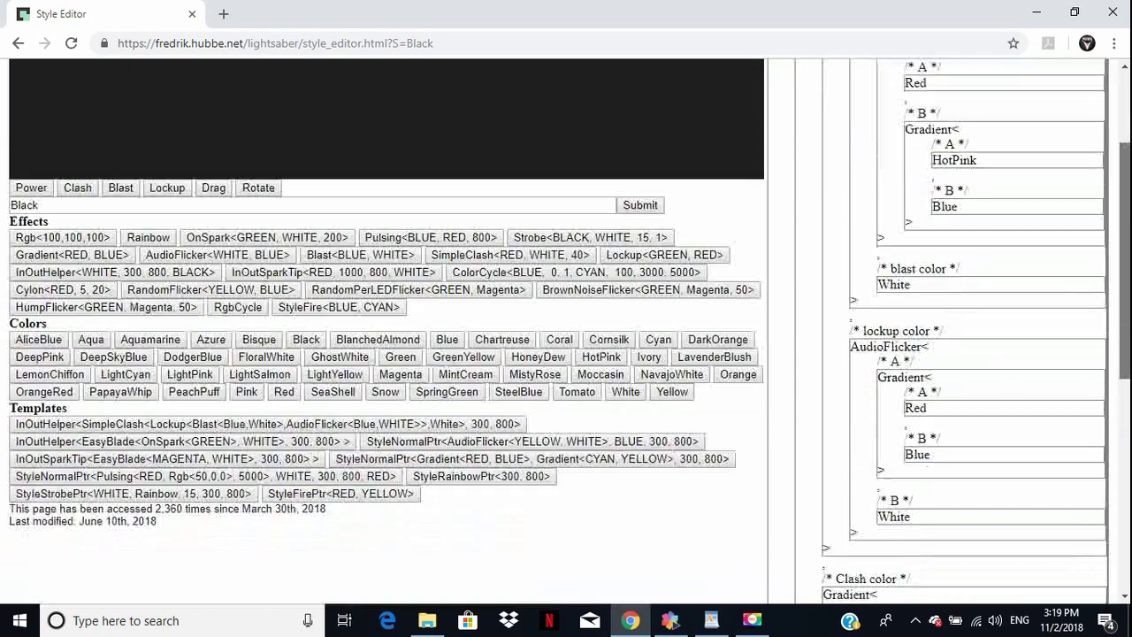
scroll(926, 525, down, 1)
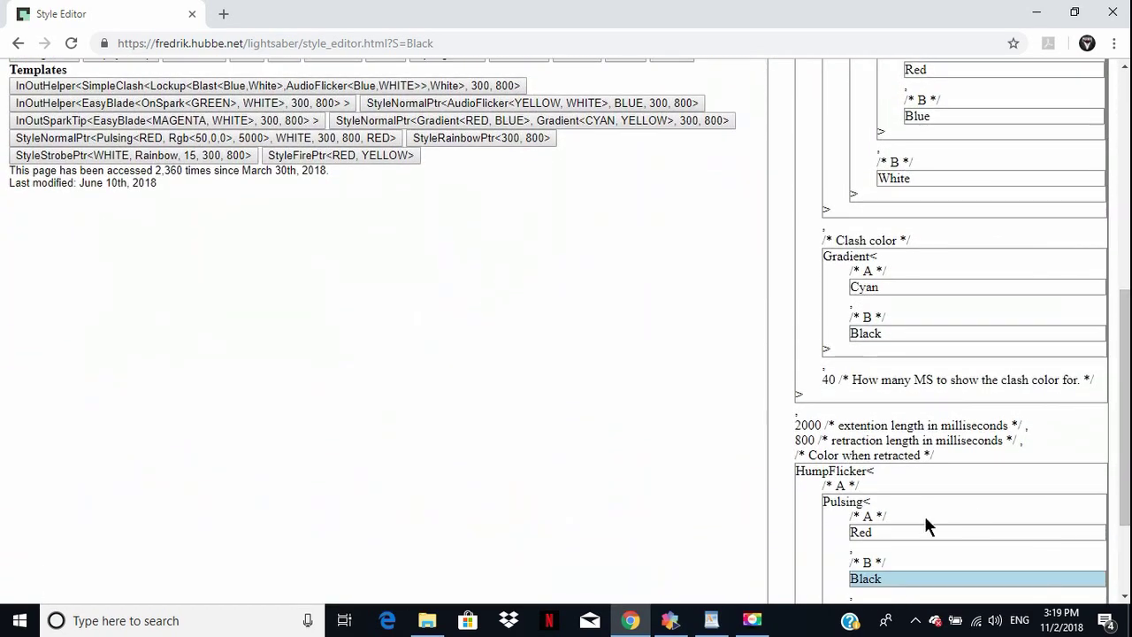
click(912, 475)
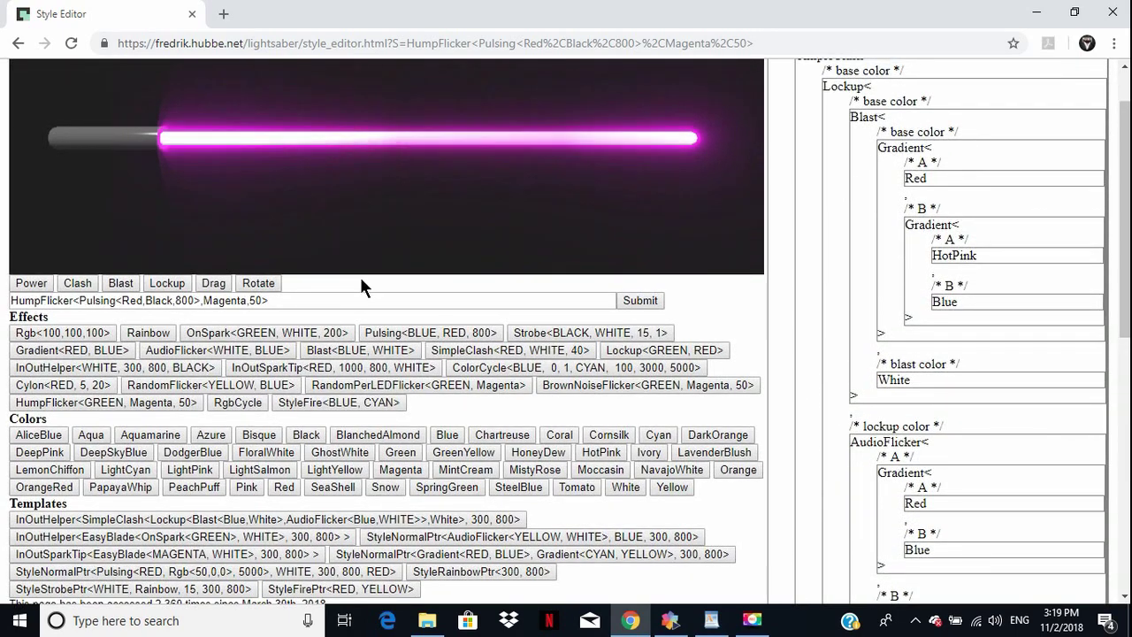
Edit the style text to a 3000 ms pulse and Black instead of Magenta, then submit it.
click(194, 303)
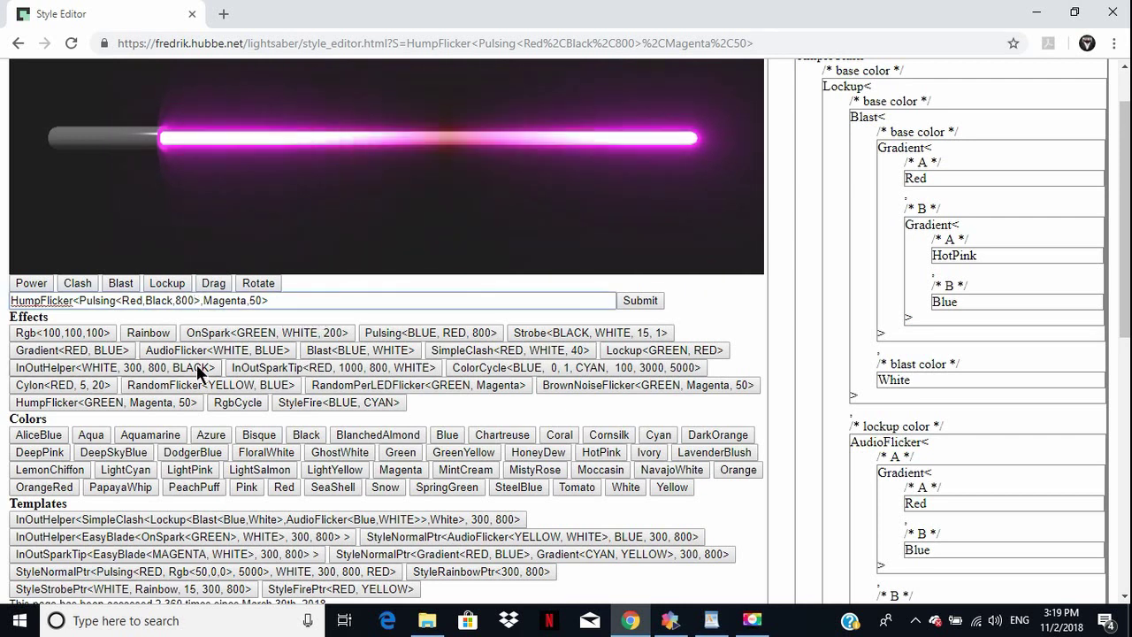
key(BackSpace)
key(BackSpace)
key(BackSpace)
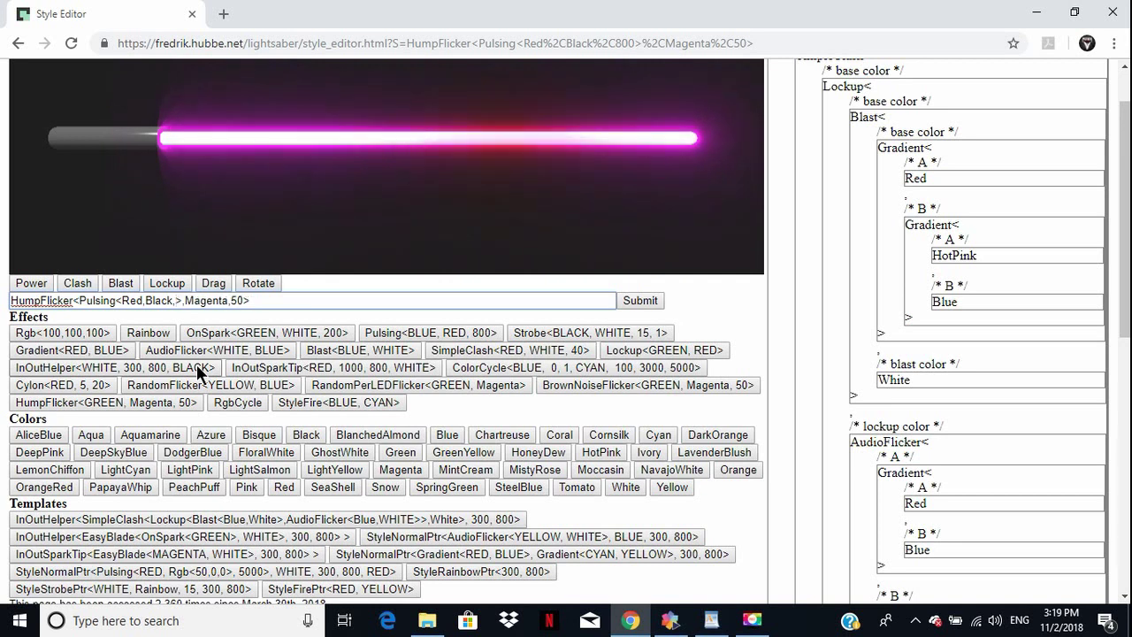
text(300)
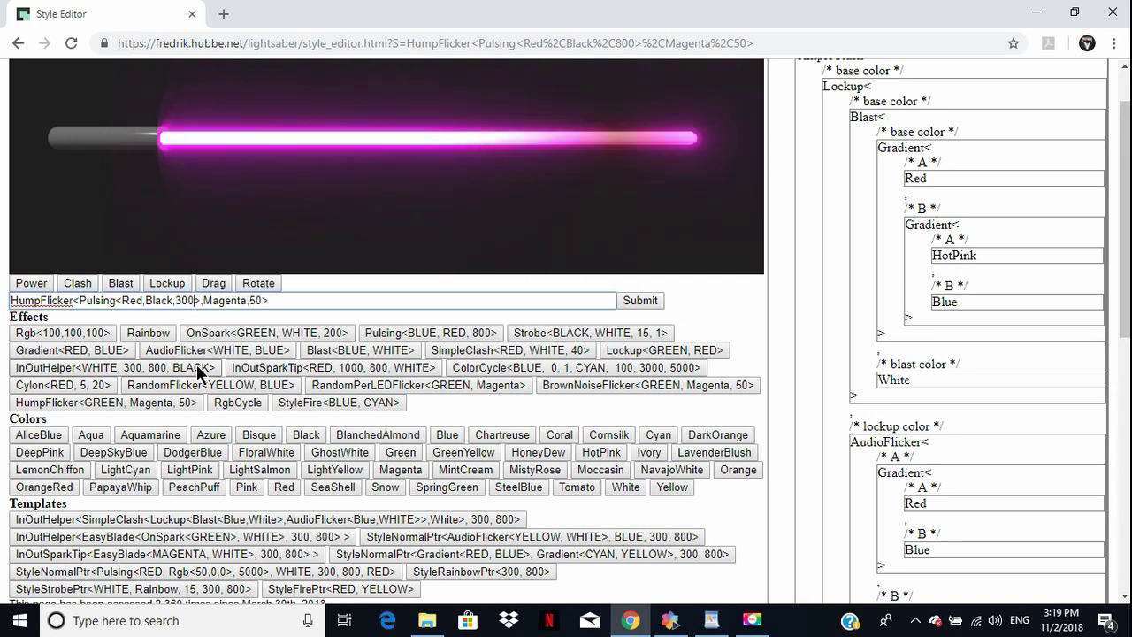
text(0)
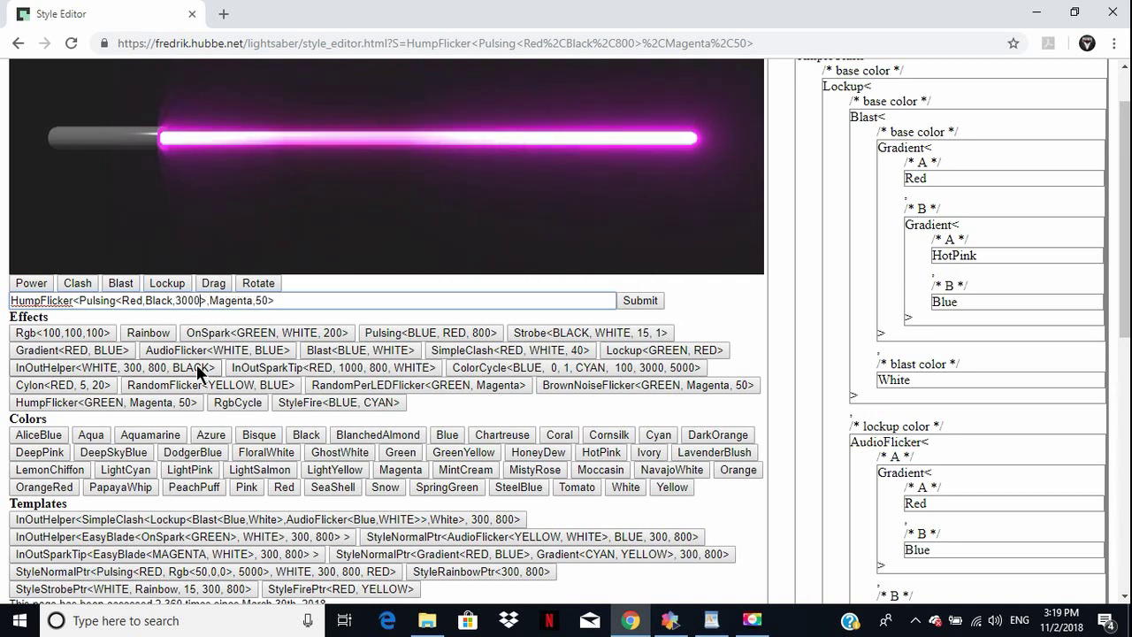
click(348, 298)
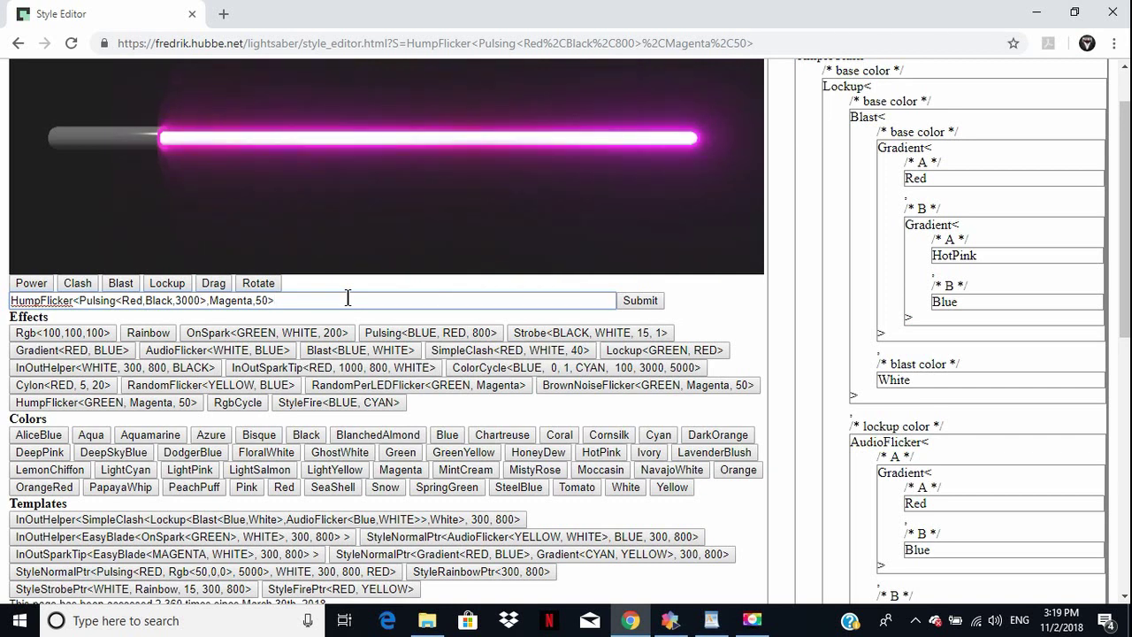
click(253, 301)
key(BackSpace)
key(BackSpace)
key(BackSpace)
key(BackSpace)
key(BackSpace)
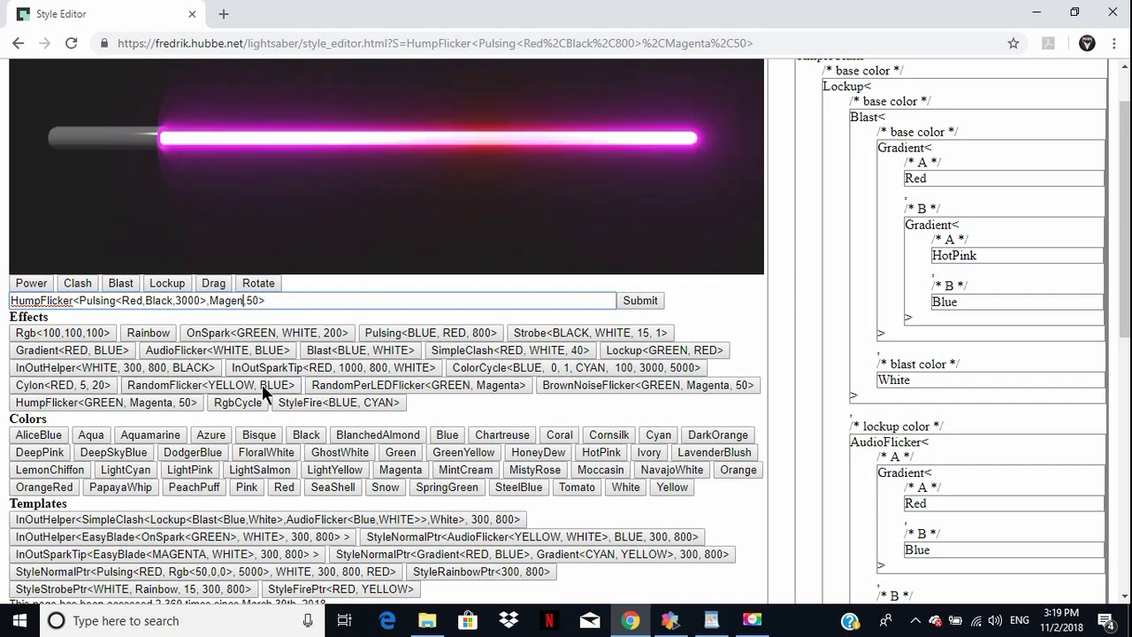
key(BackSpace)
key(BackSpace)
text(Bl)
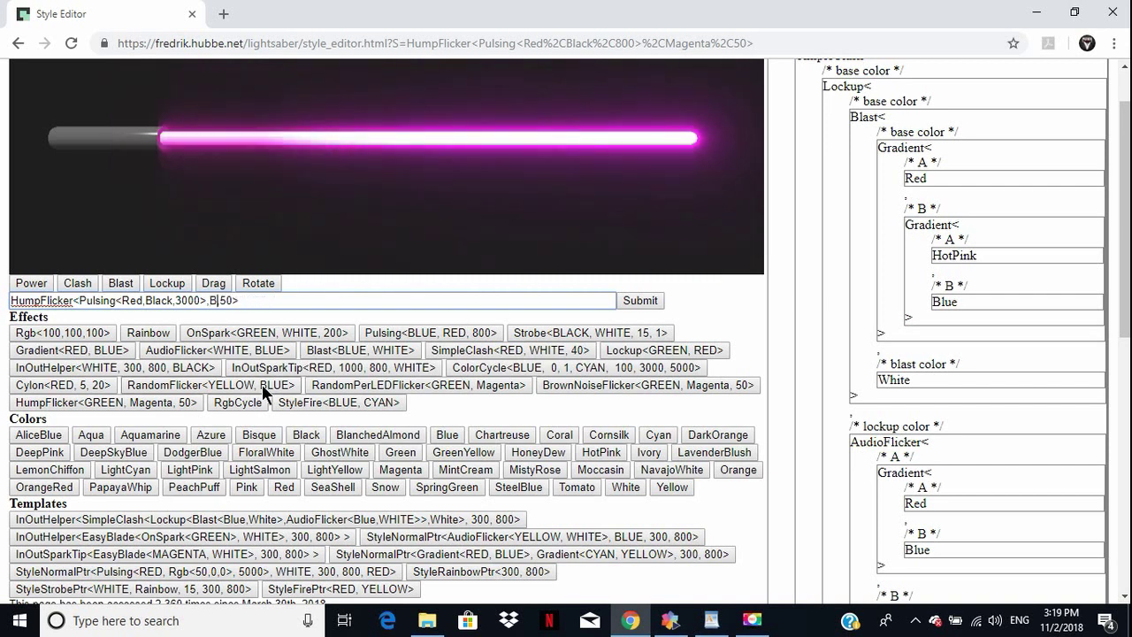
text(ack)
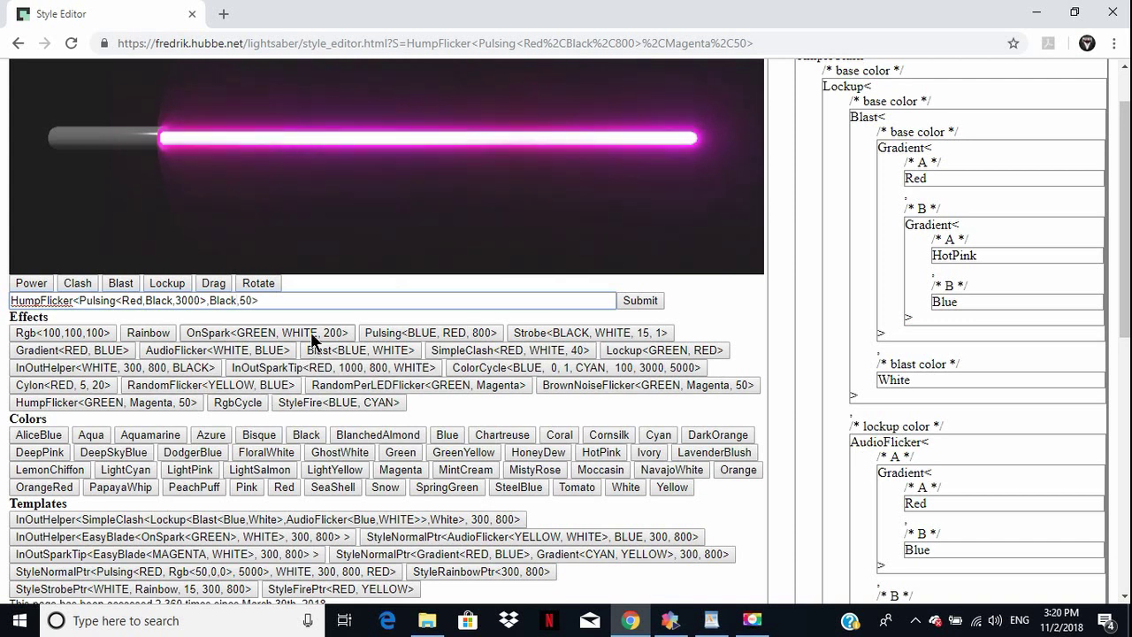
click(643, 301)
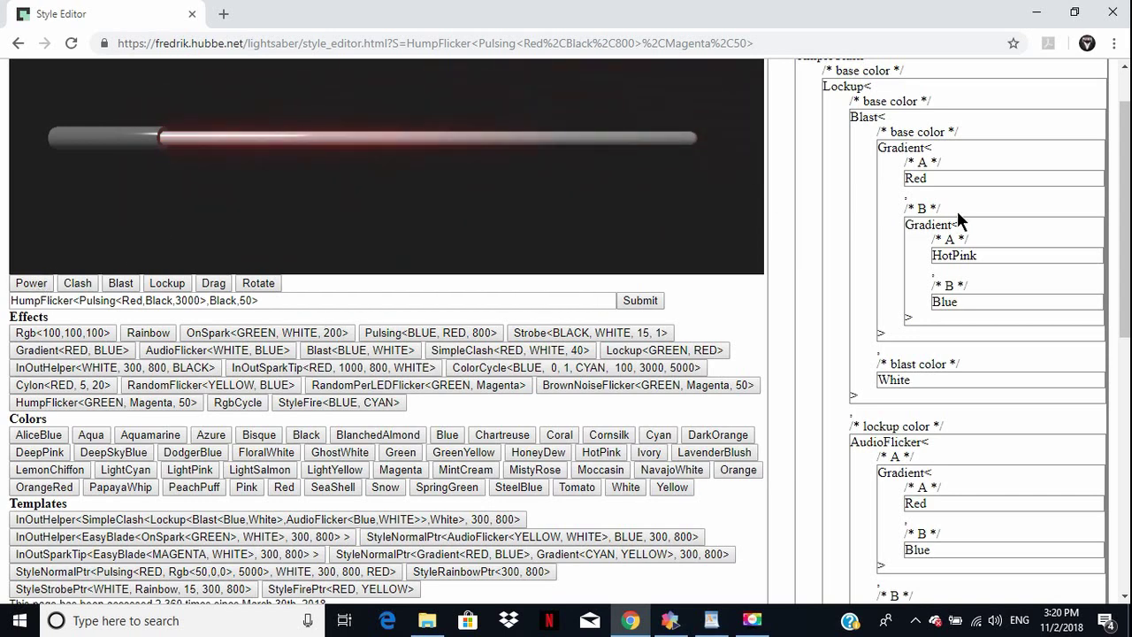
Reload the page and load the full InOutHelper gradient style into the editor.
drag(1127, 192, 1127, 442)
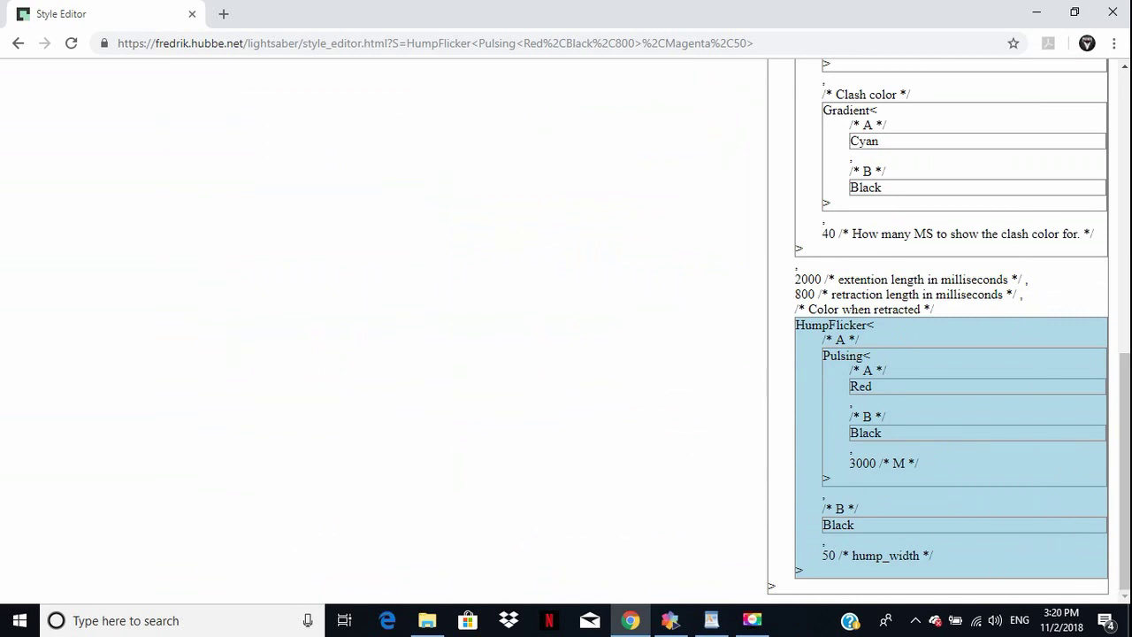
key(F5)
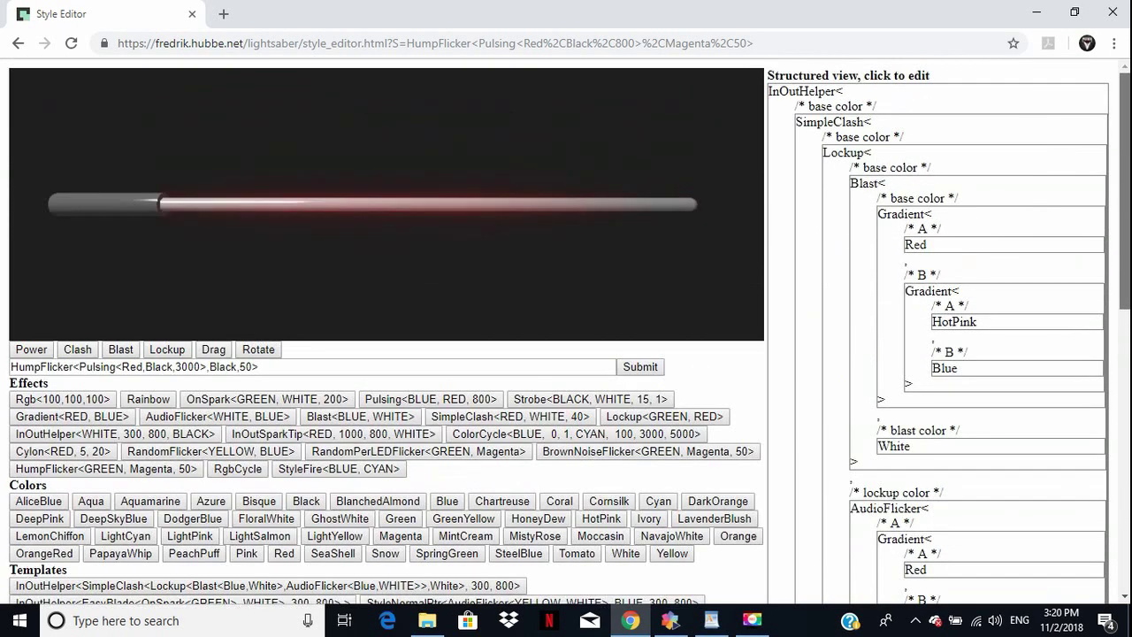
click(784, 164)
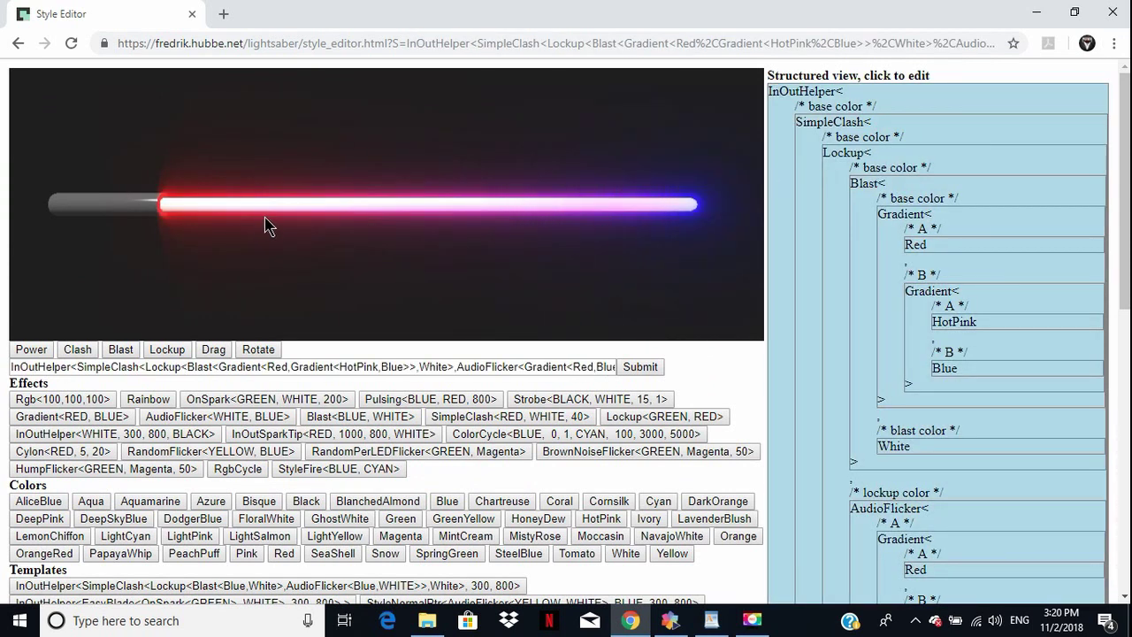
Toggle the blade power twice to watch the retraction and ignition.
click(29, 352)
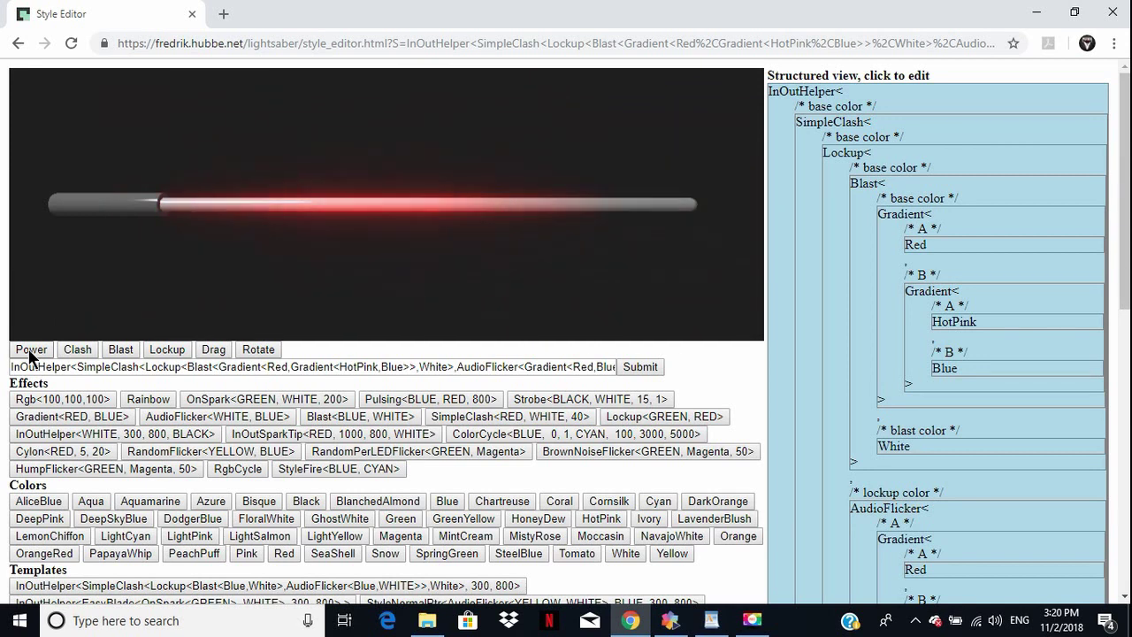
click(29, 351)
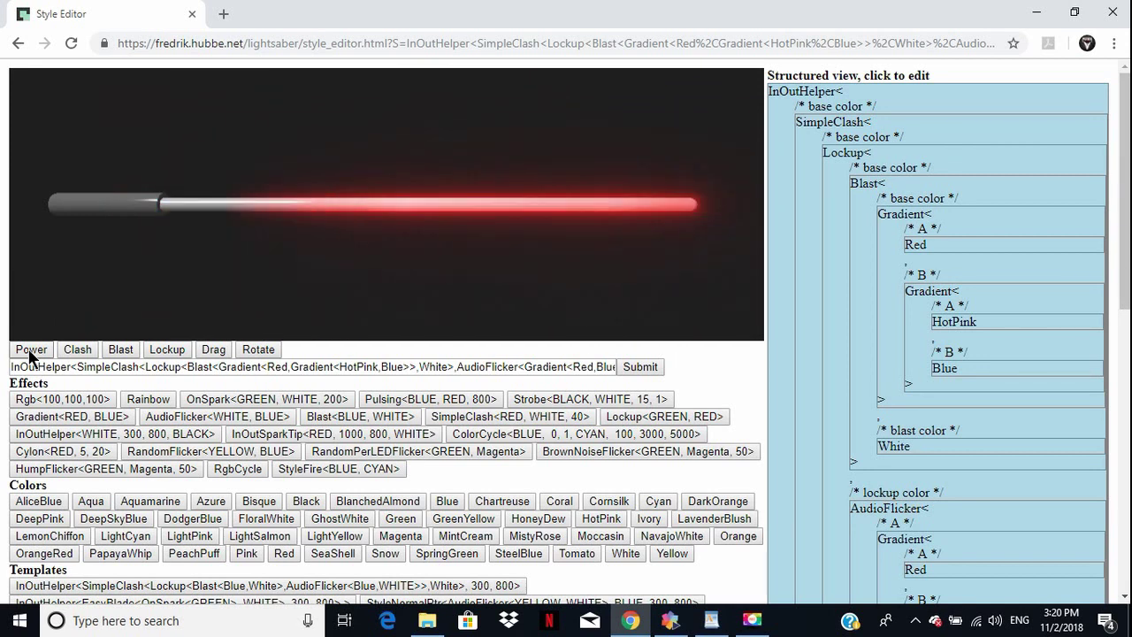
click(29, 351)
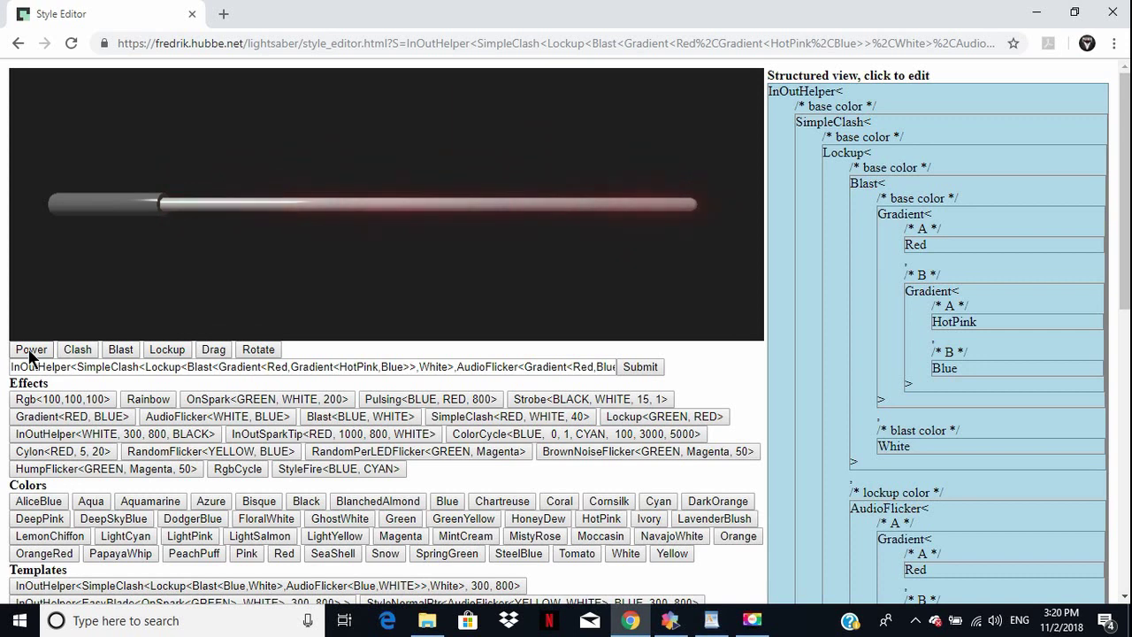
click(30, 351)
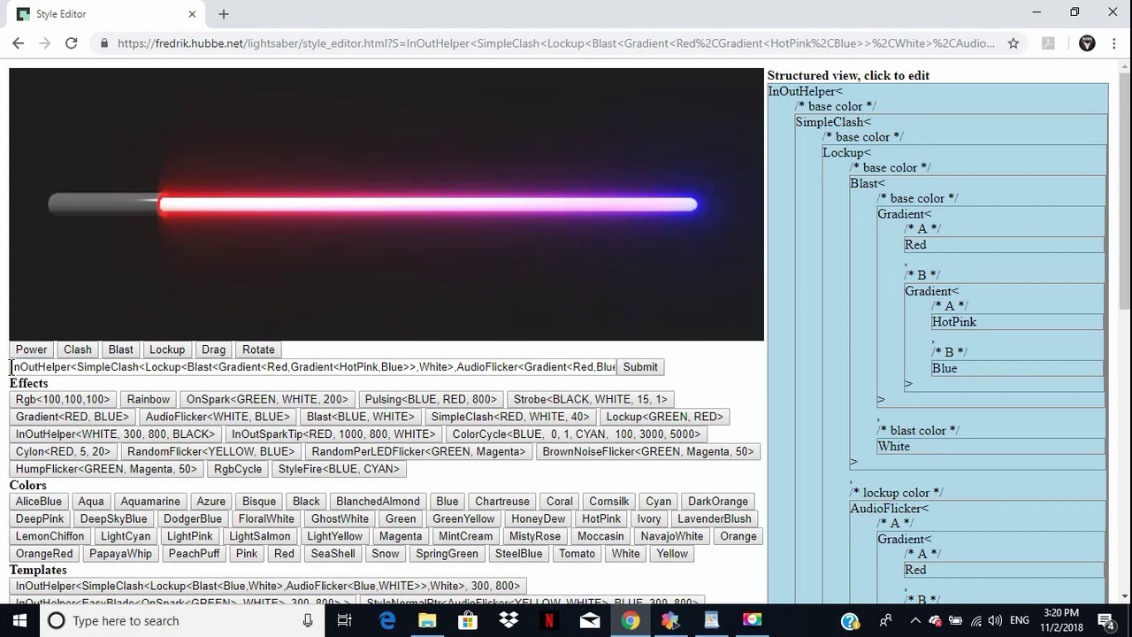
Copy the complete style string and switch to random_config.h in WordPad.
drag(12, 366, 708, 416)
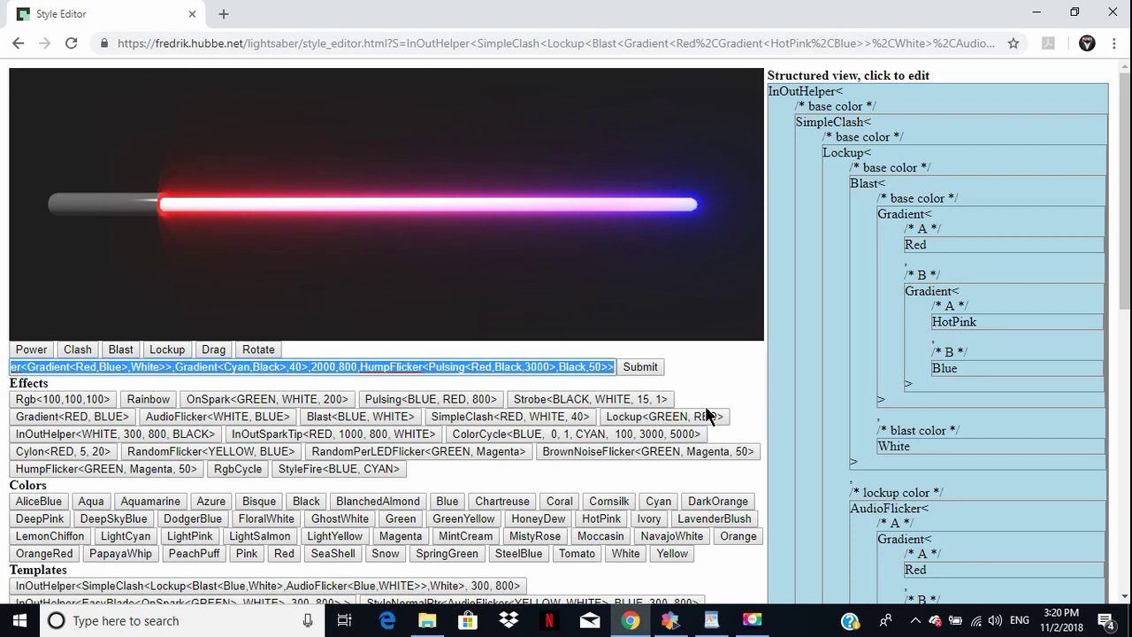
right_click(545, 366)
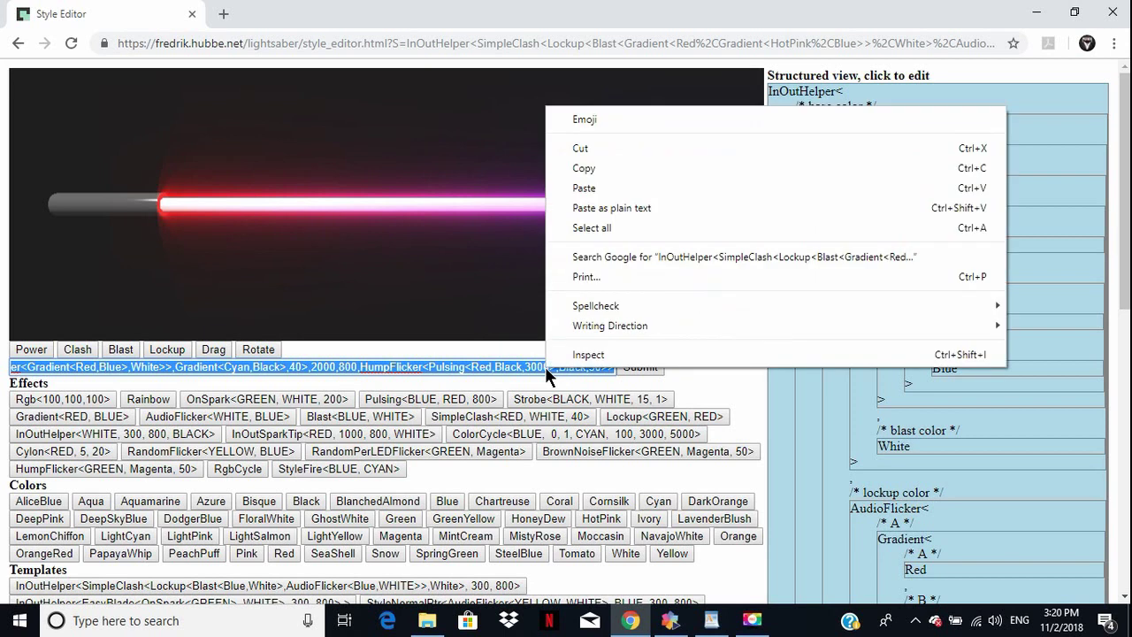
click(598, 166)
click(710, 624)
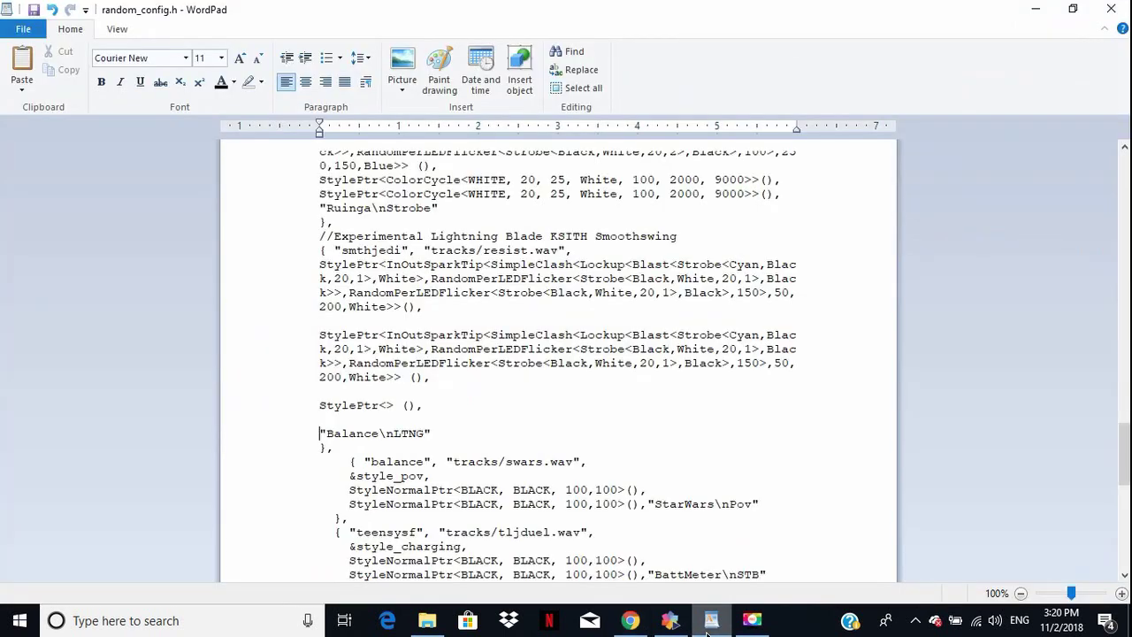
Paste the gradient style into the empty StylePtr<> entry and add the closing ')'.
right_click(388, 407)
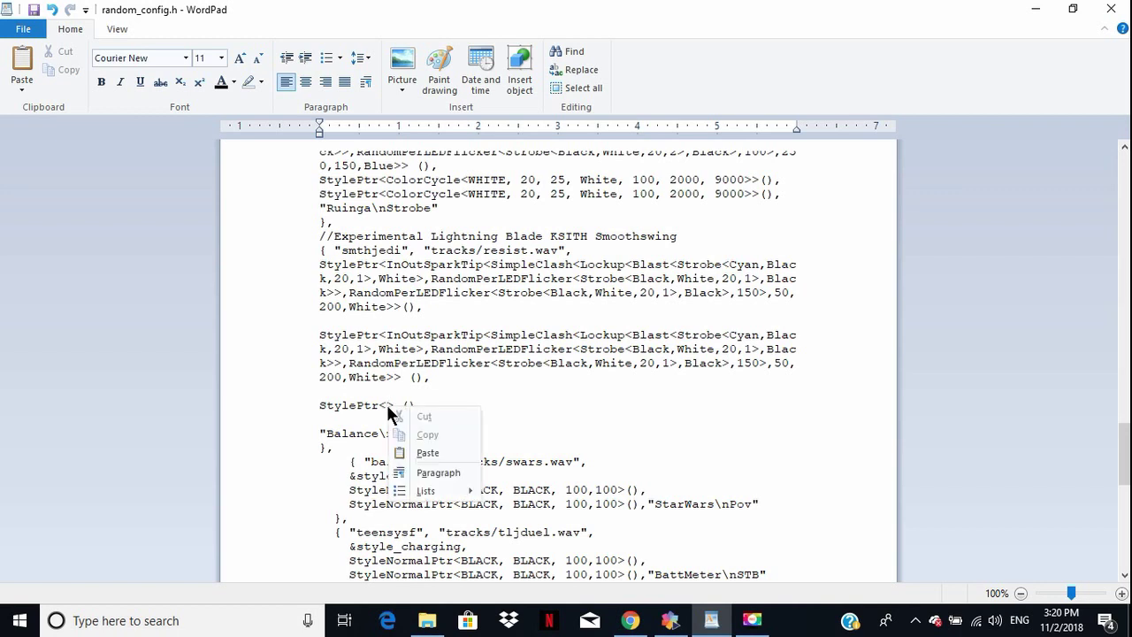
click(423, 451)
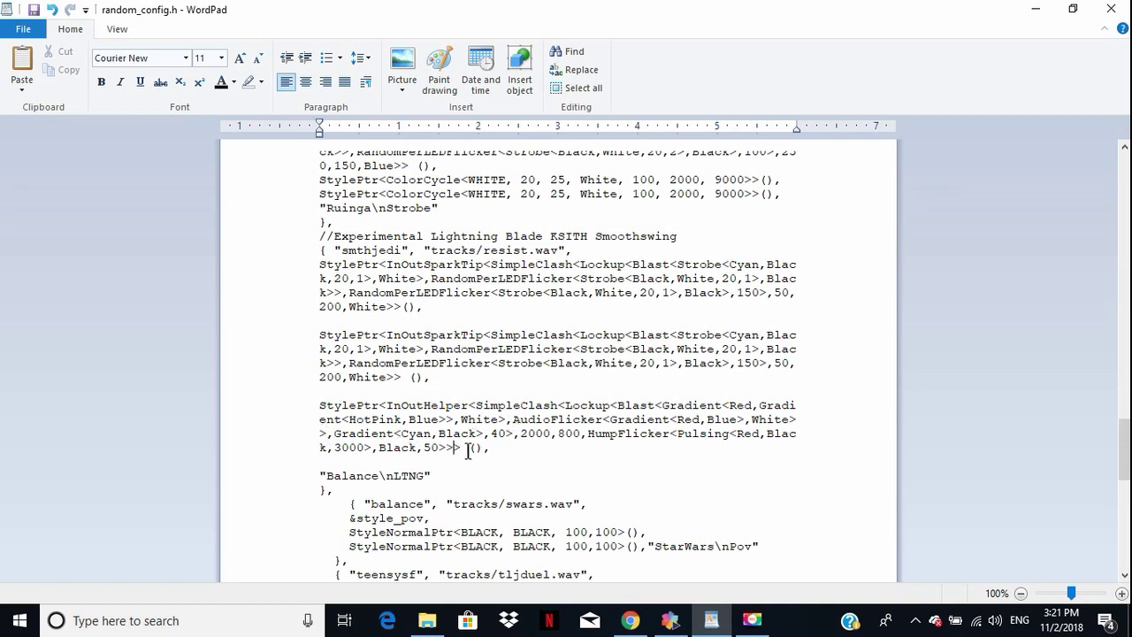
click(478, 449)
text())
Select the Balance\nLTNG preset lines below, then clear the selection.
drag(320, 475, 439, 478)
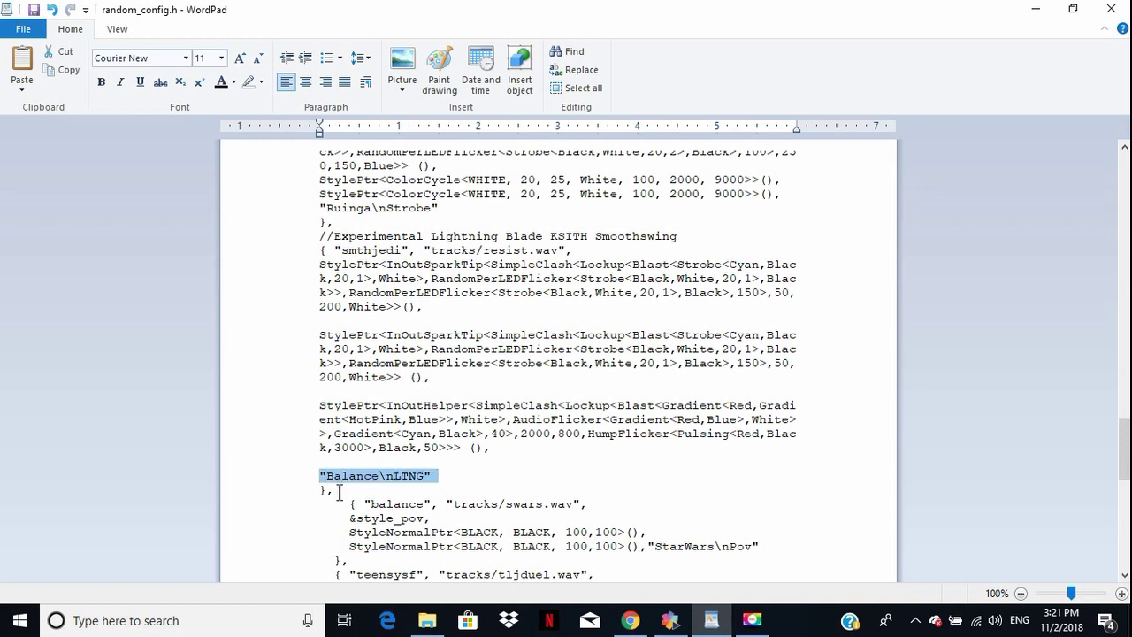
drag(334, 492, 318, 493)
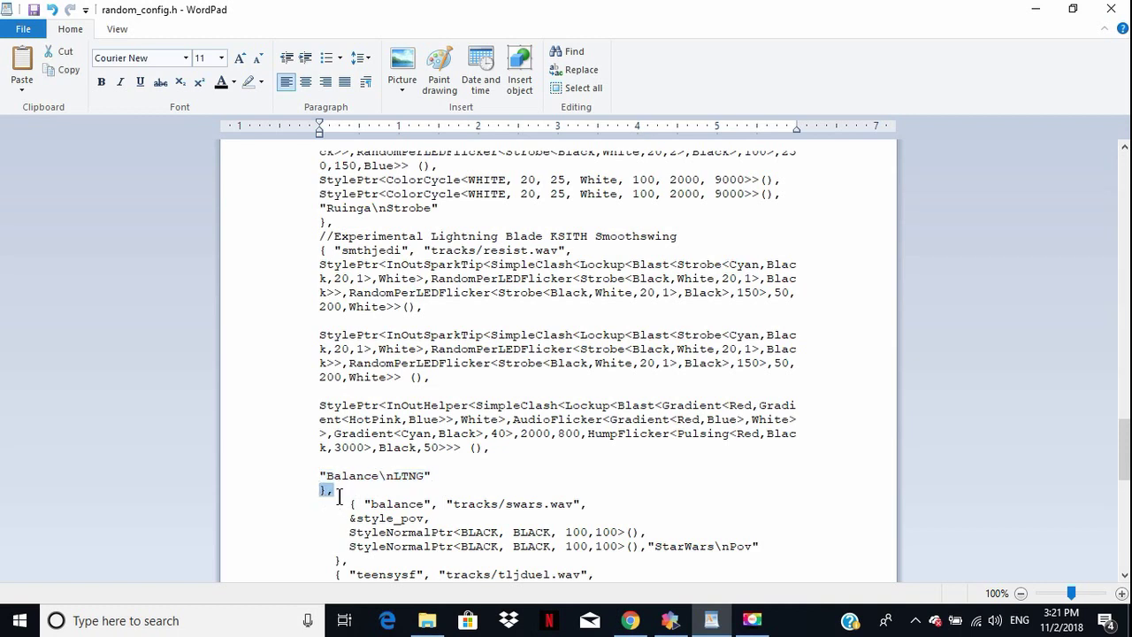
drag(349, 504, 653, 567)
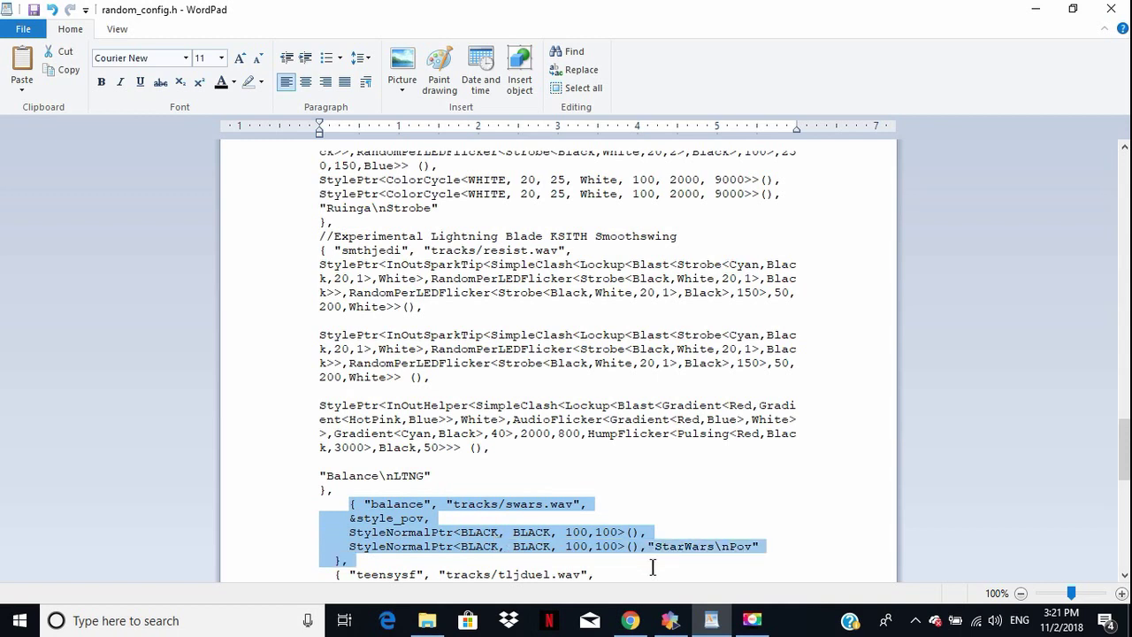
click(709, 503)
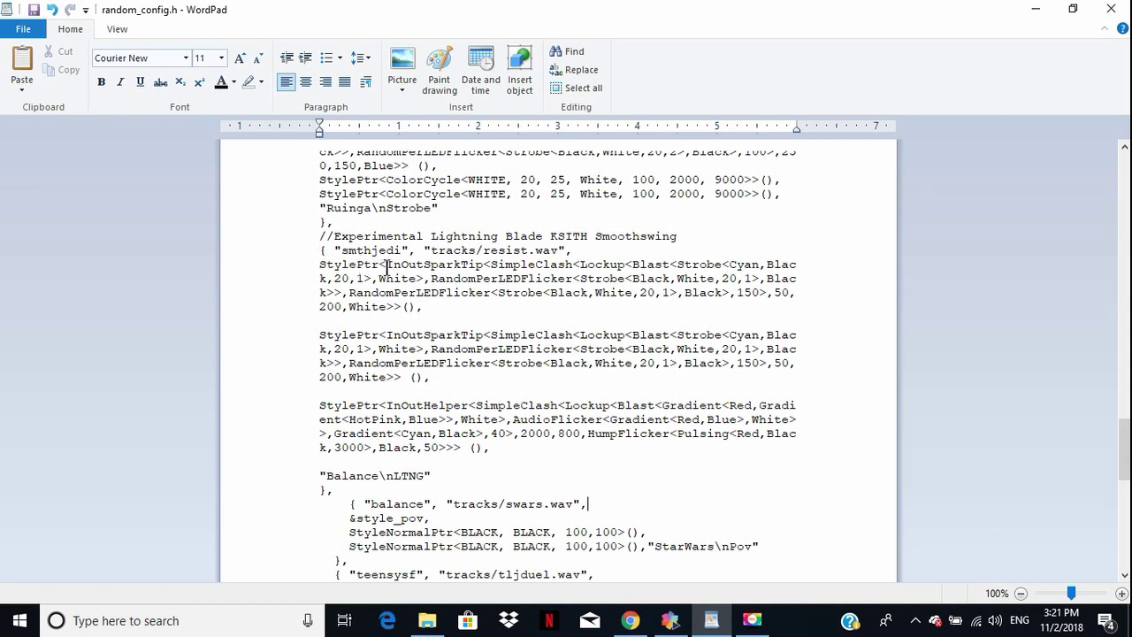
Copy the InOutSparkTip style text from the Experimental Lightning Blade entry.
drag(388, 264, 394, 307)
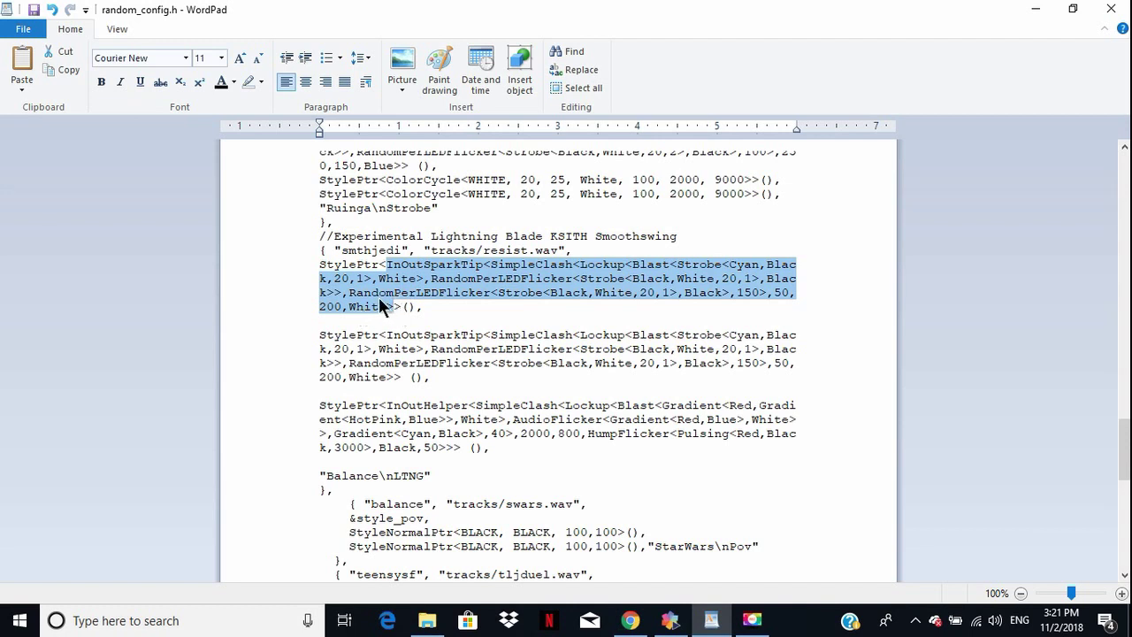
right_click(375, 300)
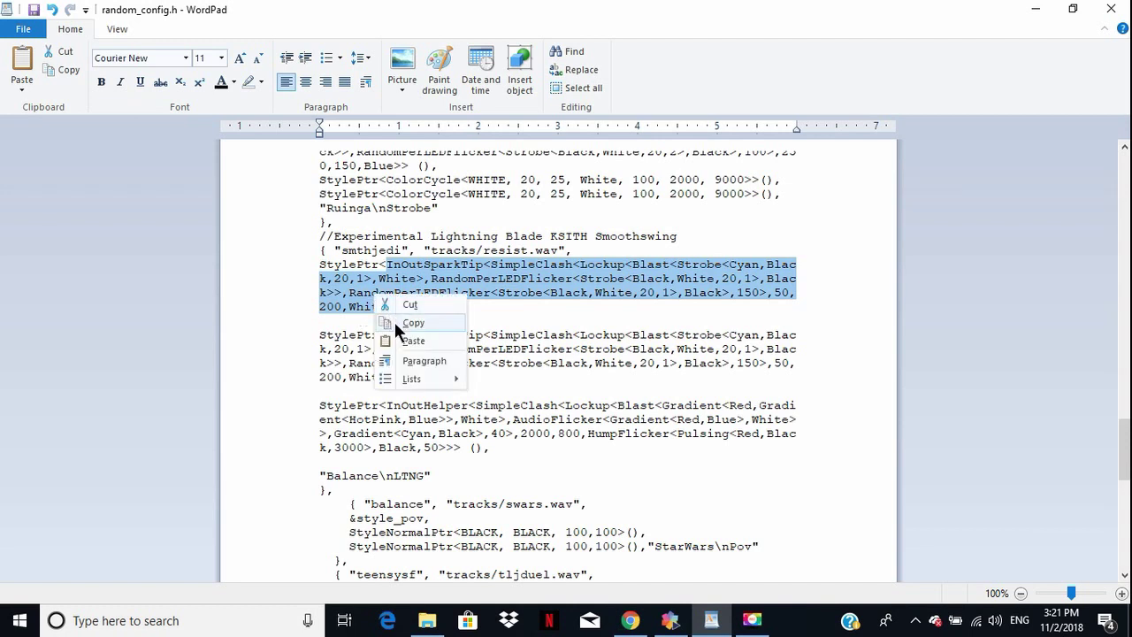
click(395, 324)
Replace the style text with the pasted InOutSparkTip lightning style and submit it.
click(633, 623)
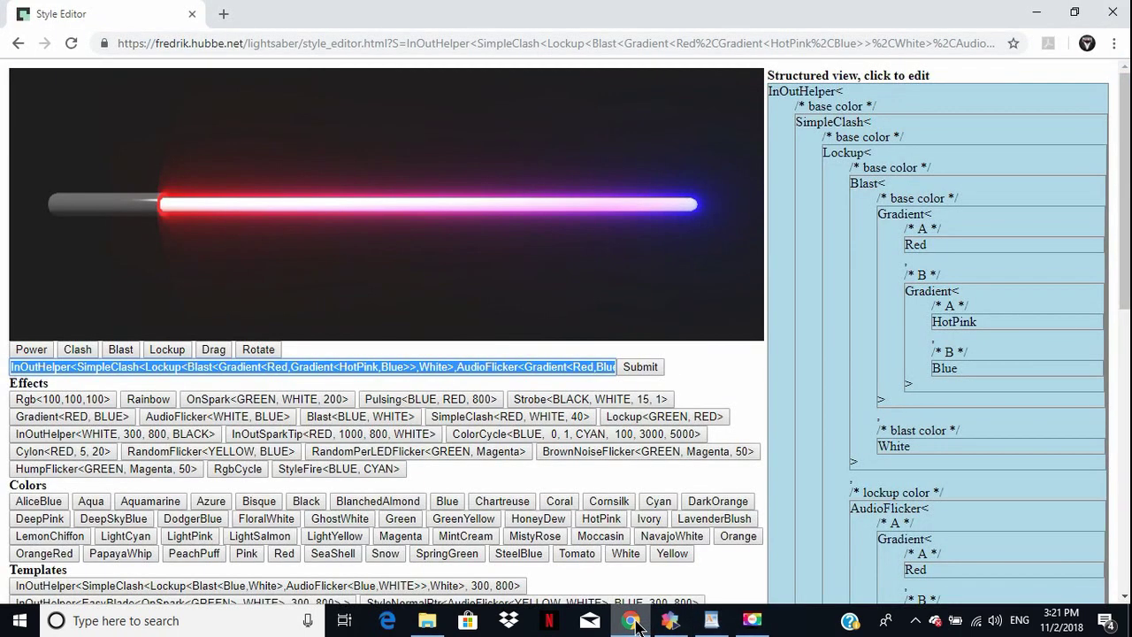
key(BackSpace)
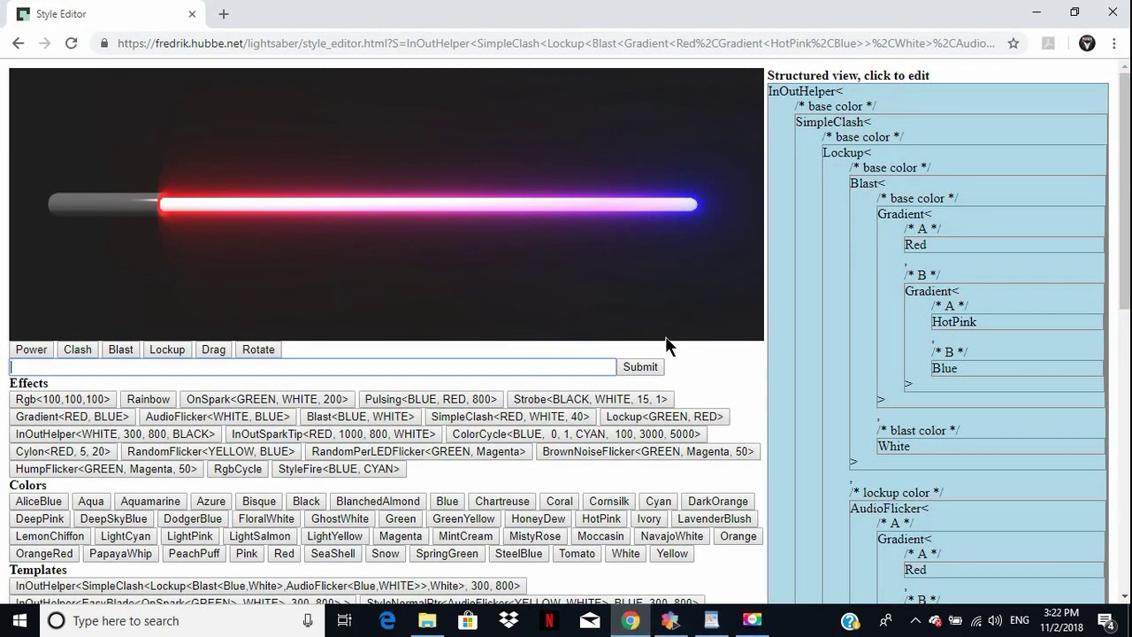
right_click(72, 367)
click(114, 237)
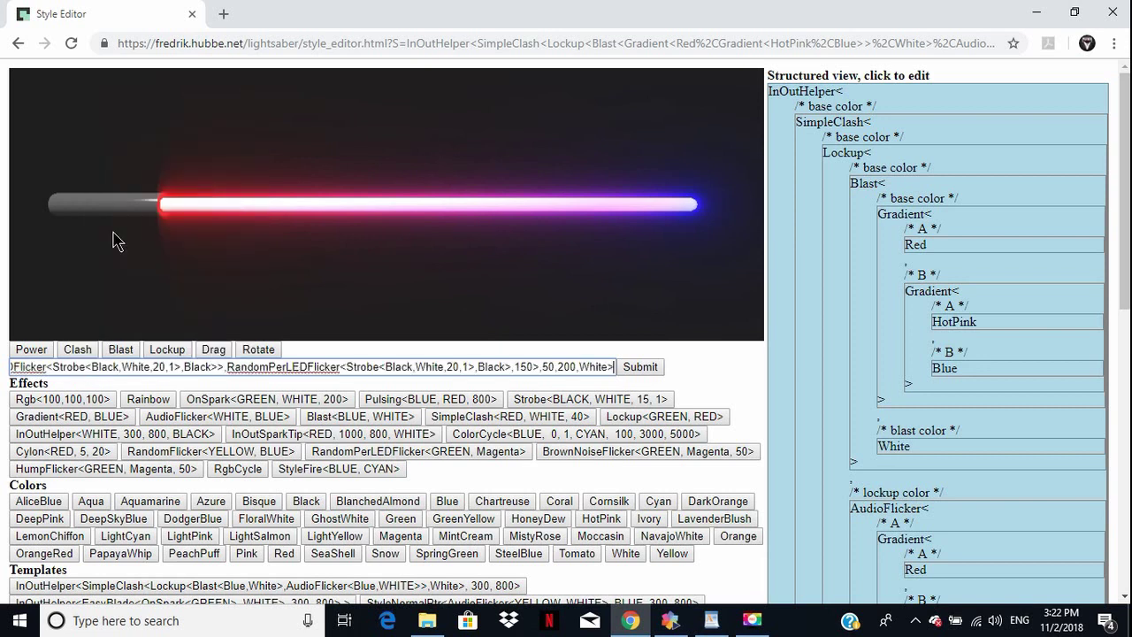
click(643, 367)
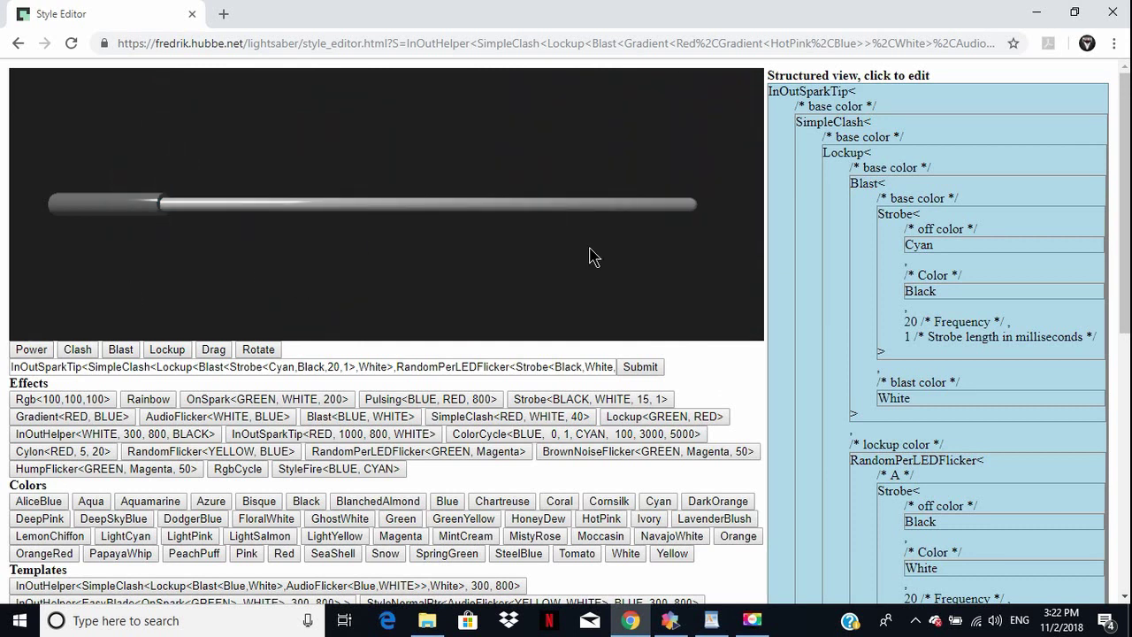
Ignite and switch off the lightning blade, then bring up the screen recorder.
scroll(1125, 177, down, 6)
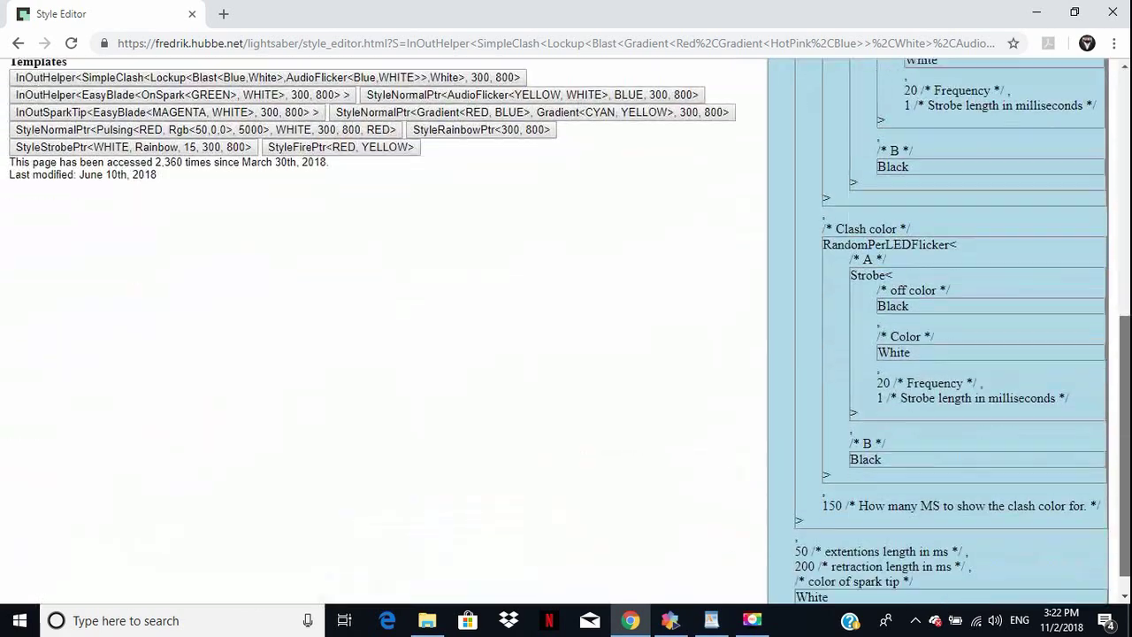
scroll(1125, 177, up, 6)
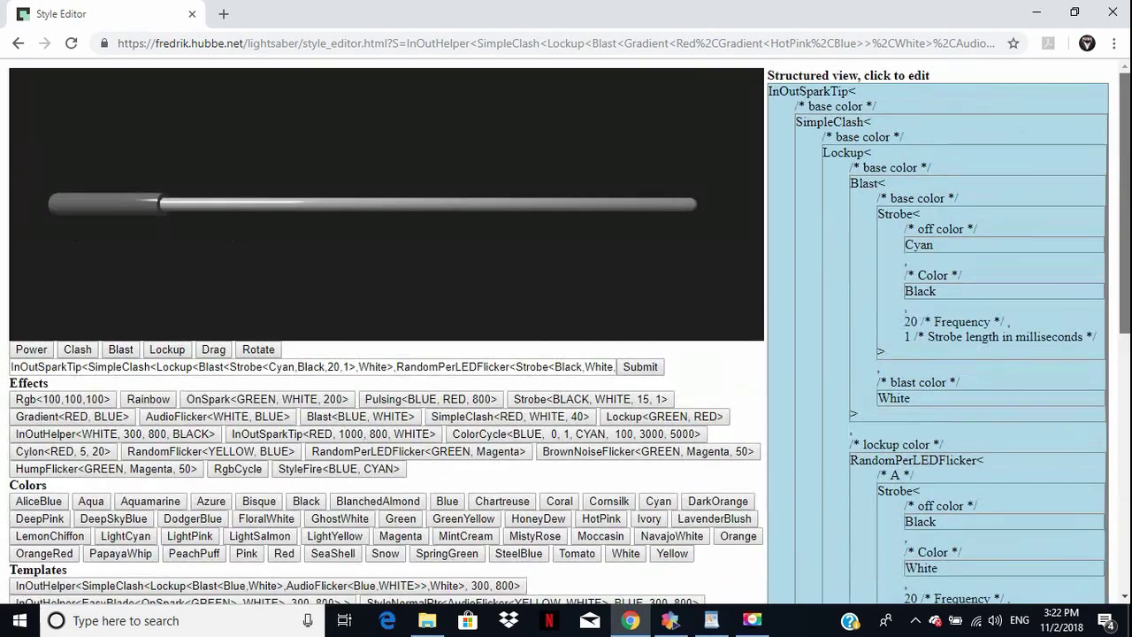
click(29, 350)
click(29, 350)
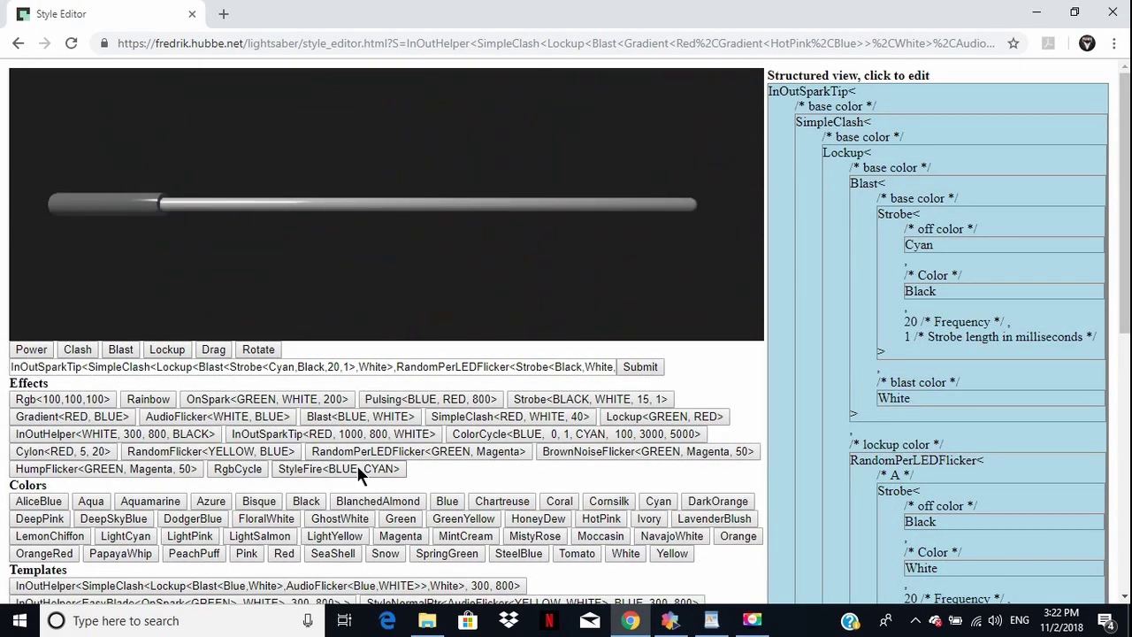
click(752, 622)
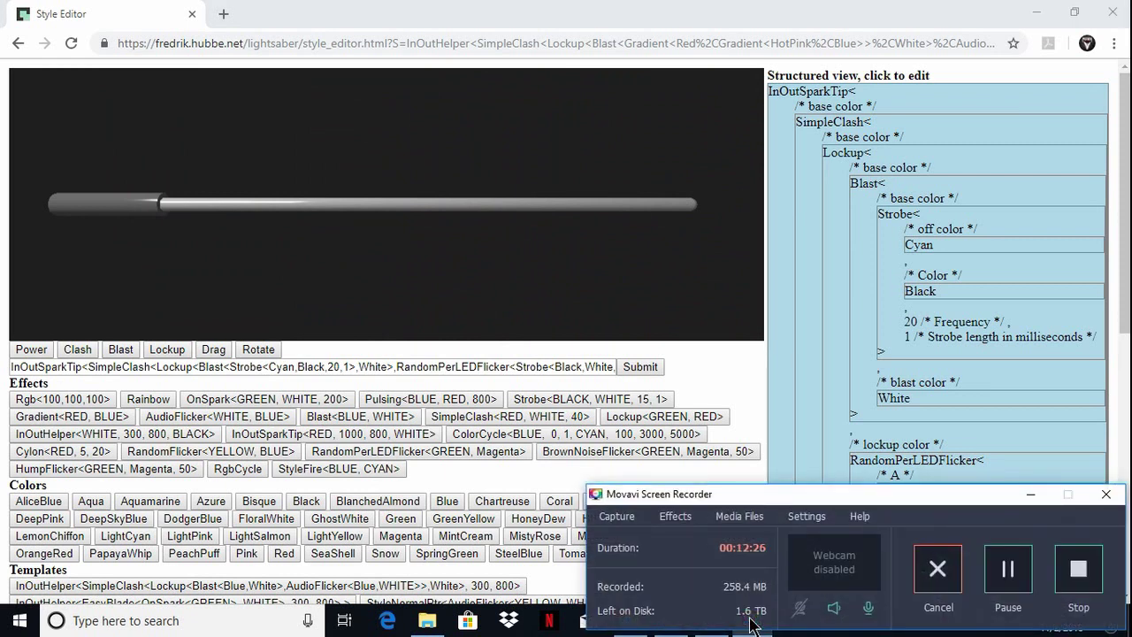